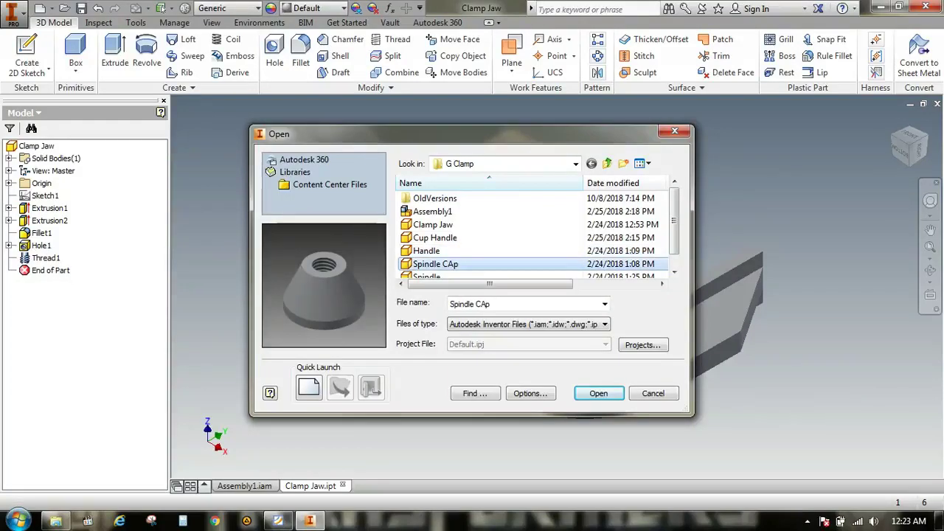
Step: Open the Spindle and Handle part files from the G Clamp folder
{"action": "scroll", "coordinate": [446, 265], "scroll_direction": "down", "scroll_amount": 1}
{"action": "left_click", "coordinate": [446, 265]}
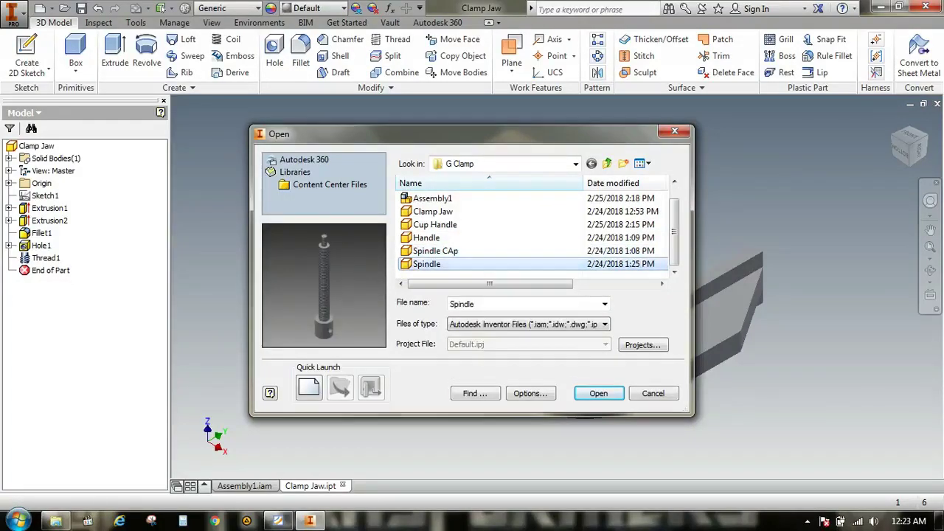
{"action": "left_click", "coordinate": [599, 393]}
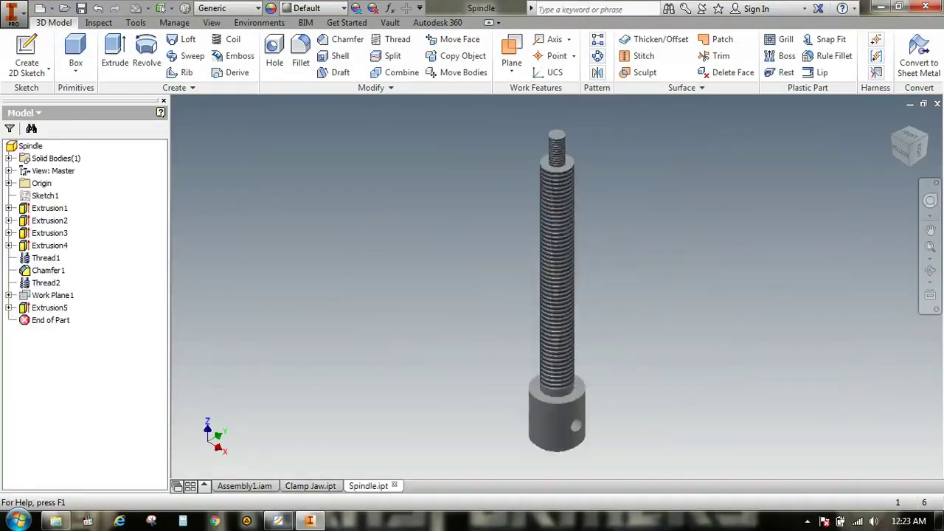
{"action": "left_click", "coordinate": [13, 14]}
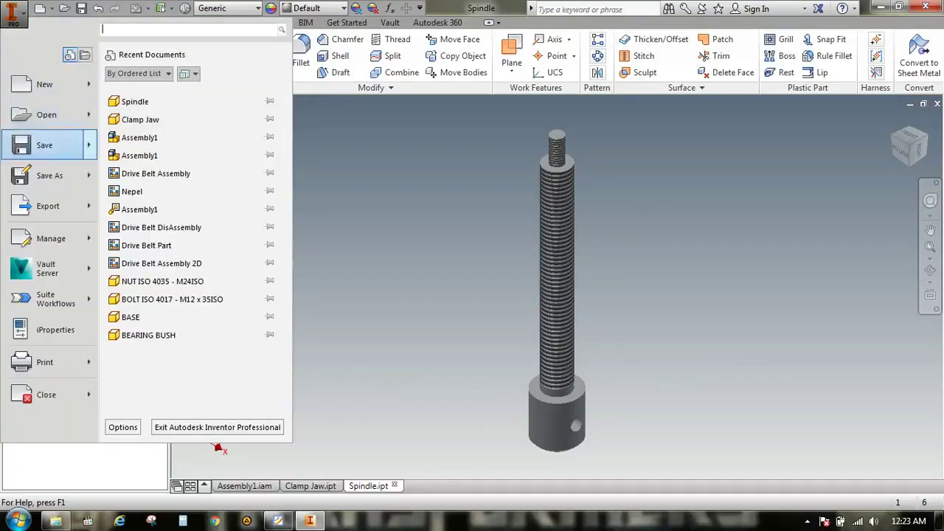
{"action": "left_click", "coordinate": [40, 114]}
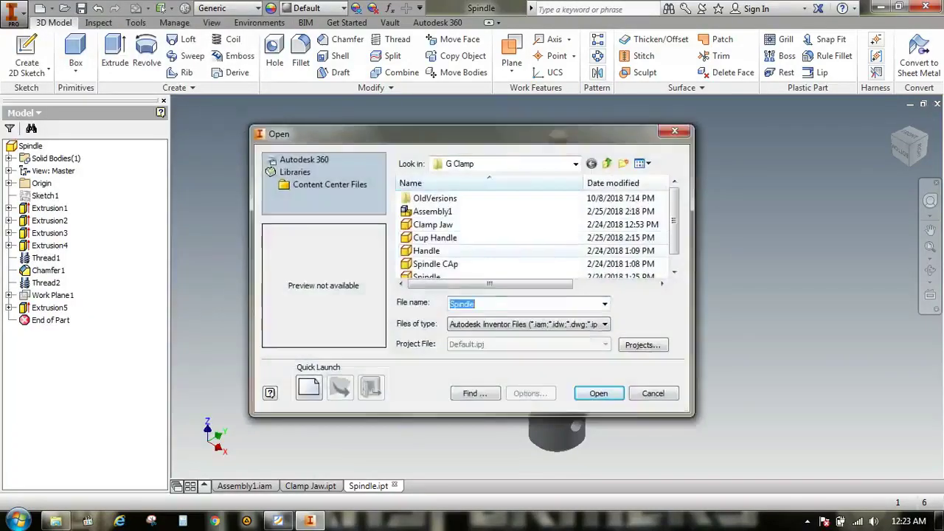
{"action": "left_click", "coordinate": [427, 251]}
{"action": "left_click", "coordinate": [598, 393]}
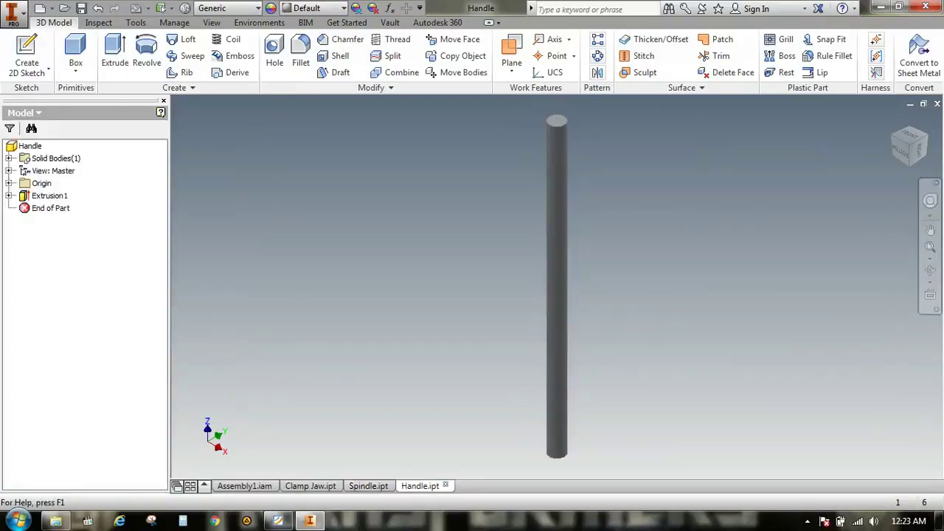
Step: Open the Spindle CAp part file from the G Clamp folder
{"action": "left_click", "coordinate": [13, 13]}
{"action": "left_click", "coordinate": [44, 114]}
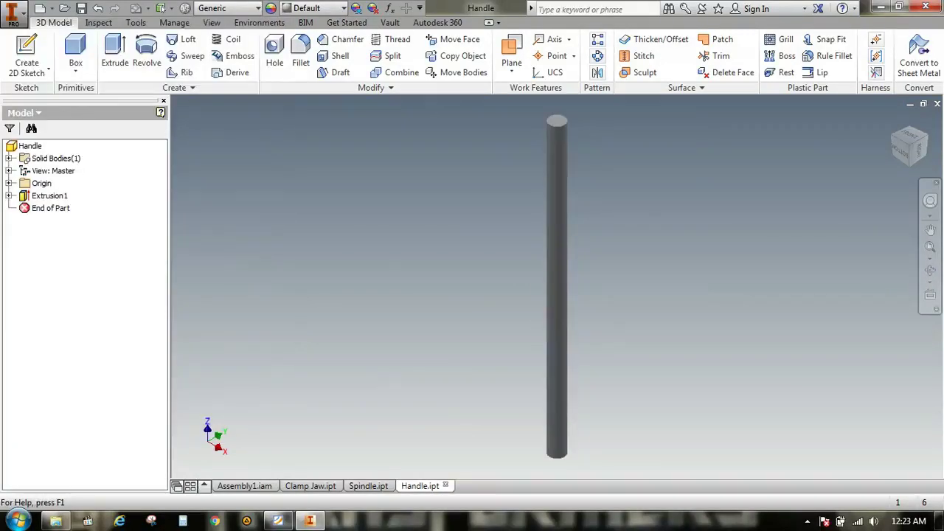
{"action": "left_click", "coordinate": [433, 224]}
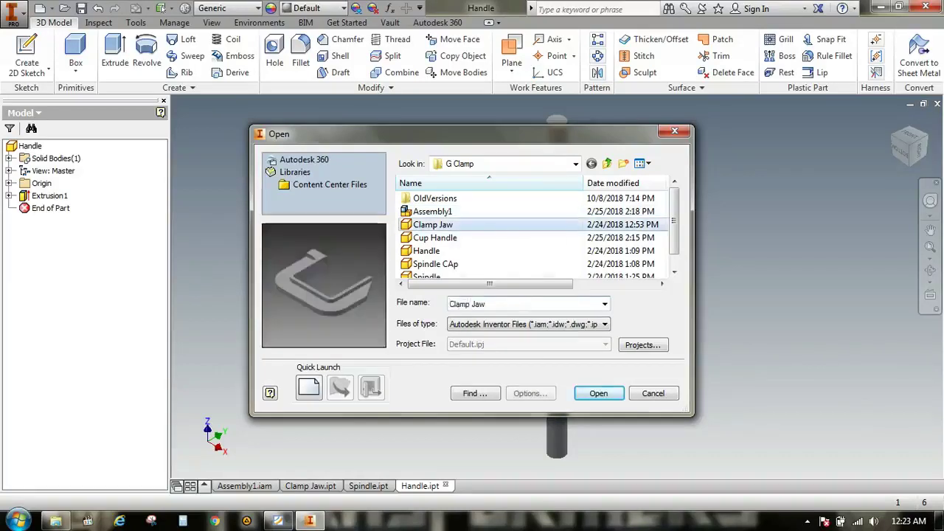
{"action": "left_click", "coordinate": [436, 237]}
{"action": "left_click", "coordinate": [426, 251]}
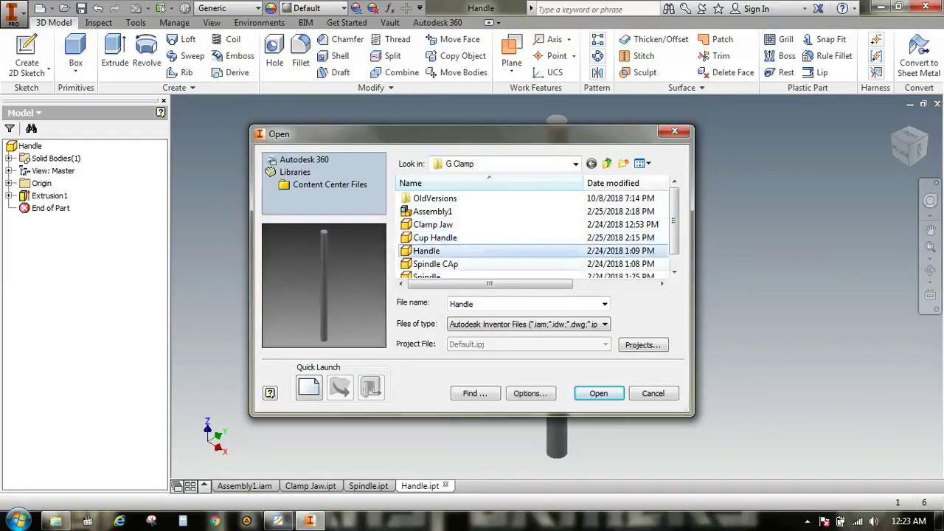
{"action": "left_click", "coordinate": [436, 265]}
{"action": "key", "text": "Return"}
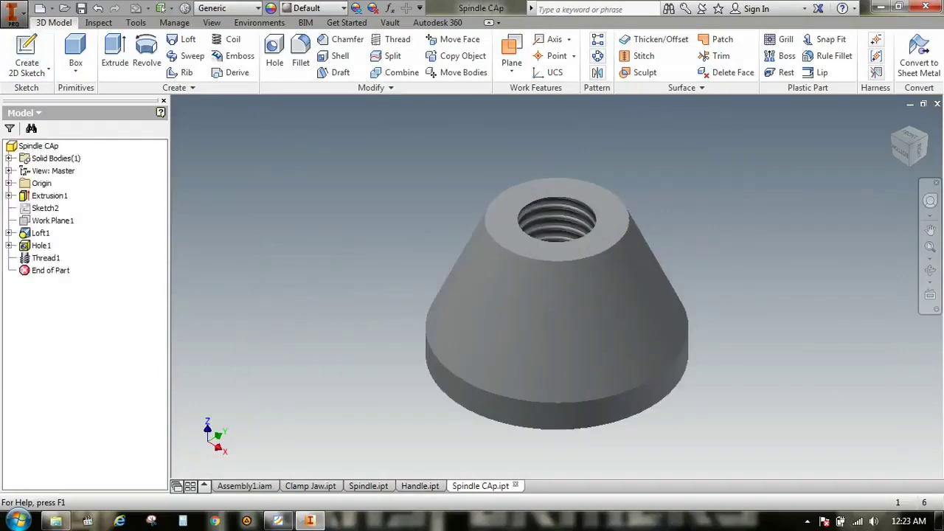
Step: Open the Cup Handle part file and reorder the open documents so that Assembly1 comes last
{"action": "left_click", "coordinate": [12, 15]}
{"action": "left_click", "coordinate": [46, 115]}
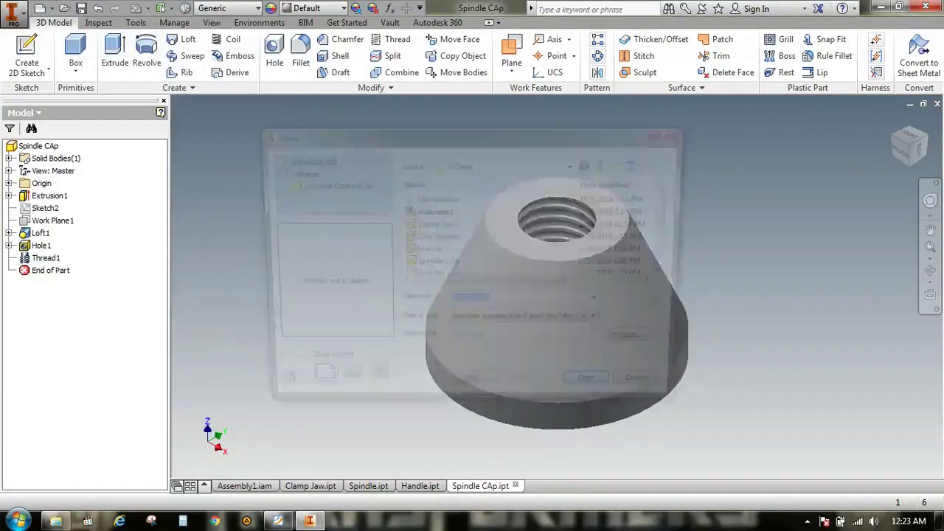
{"action": "left_click", "coordinate": [434, 224]}
{"action": "left_click", "coordinate": [435, 238]}
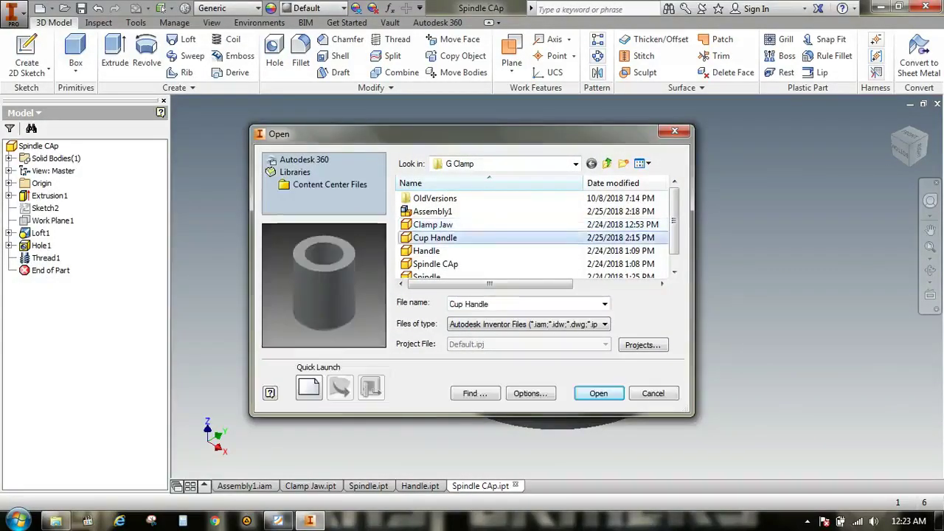
{"action": "left_click", "coordinate": [599, 393]}
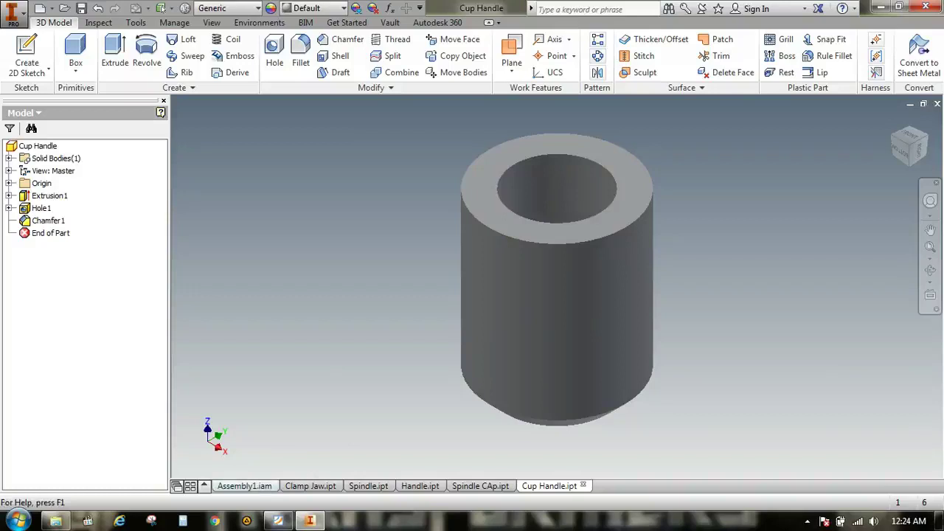
{"action": "left_click", "coordinate": [244, 487]}
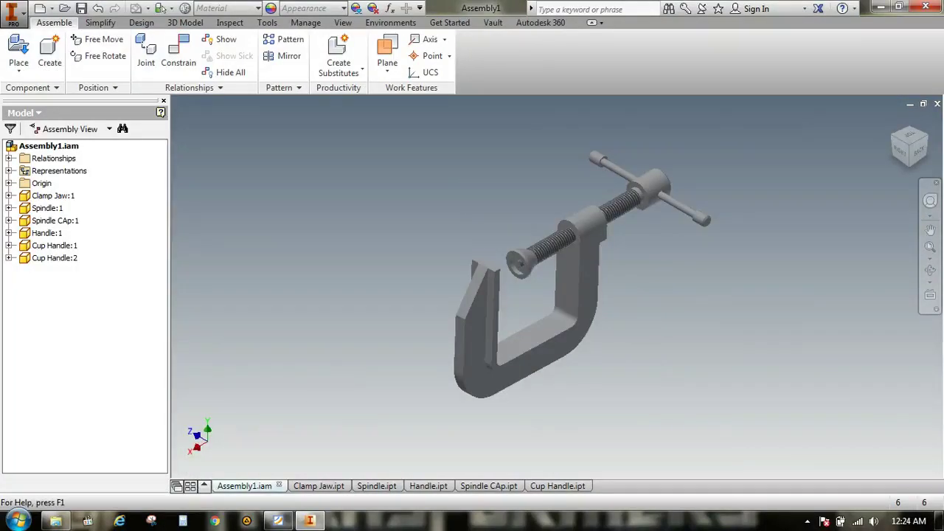
{"action": "left_click_drag", "start_coordinate": [244, 486], "coordinate": [583, 486]}
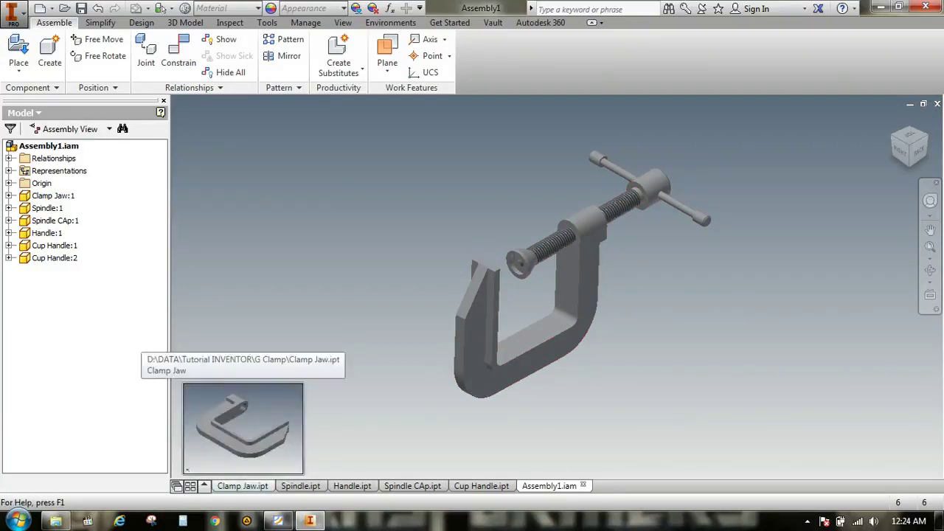
Step: Review the Clamp Jaw, Spindle, Handle, Spindle CAp and Cup Handle parts one after another, ending on the Assembly1 clamp assembly
{"action": "left_click", "coordinate": [244, 486]}
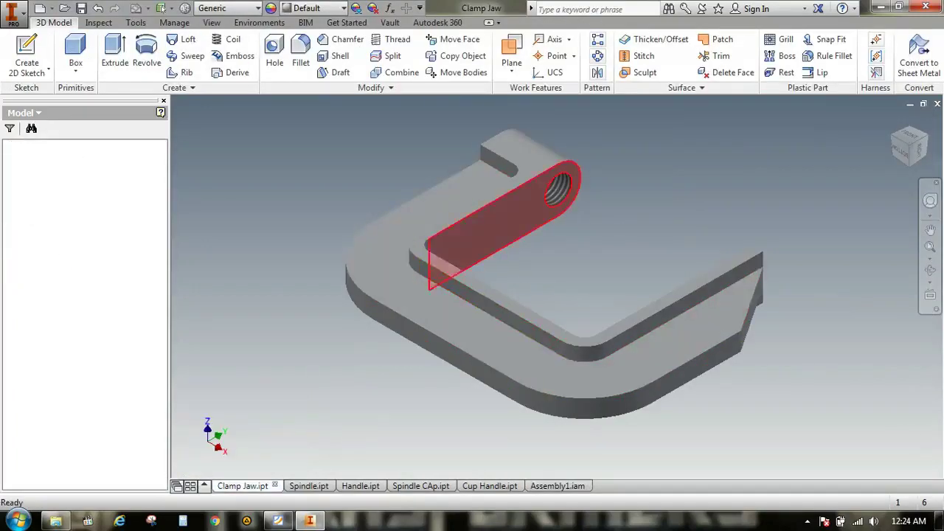
{"action": "left_click", "coordinate": [930, 271]}
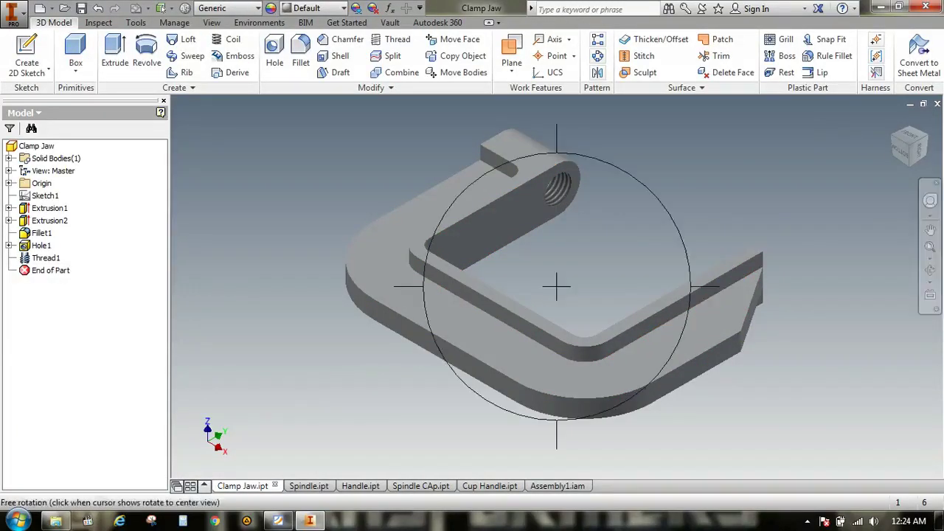
{"action": "left_click_drag", "start_coordinate": [583, 325], "coordinate": [502, 280]}
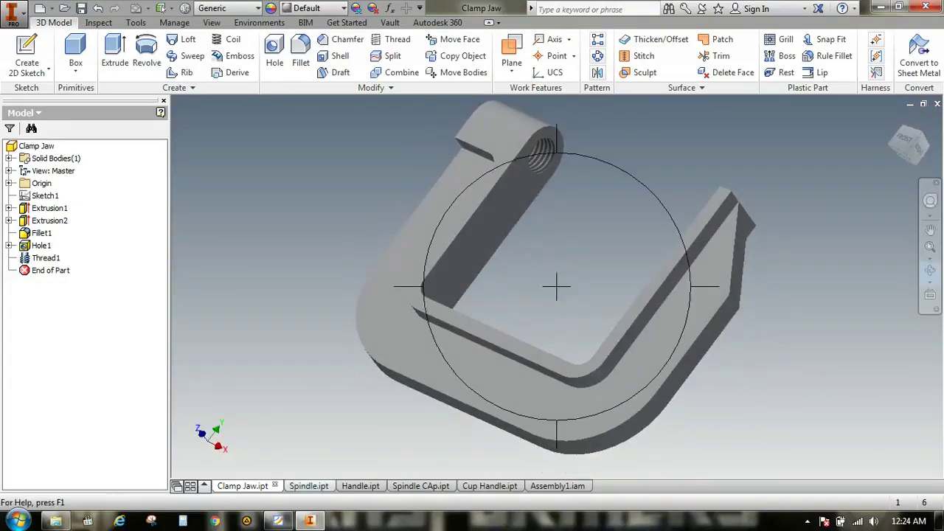
{"action": "left_click", "coordinate": [309, 485]}
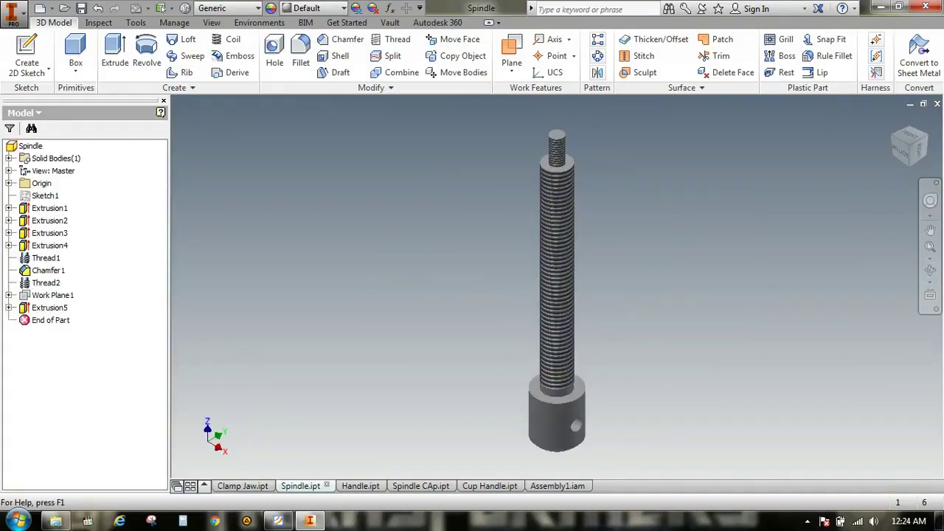
{"action": "left_click", "coordinate": [361, 485]}
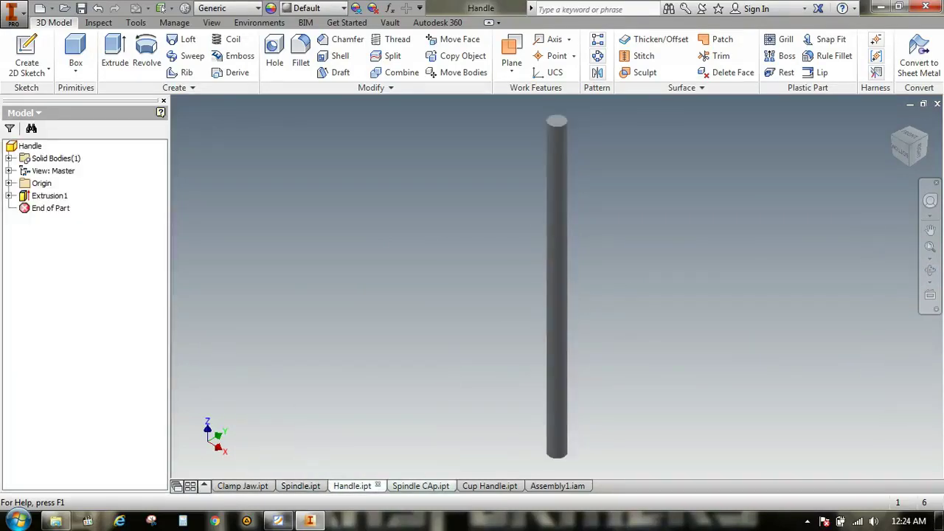
{"action": "left_click", "coordinate": [413, 486]}
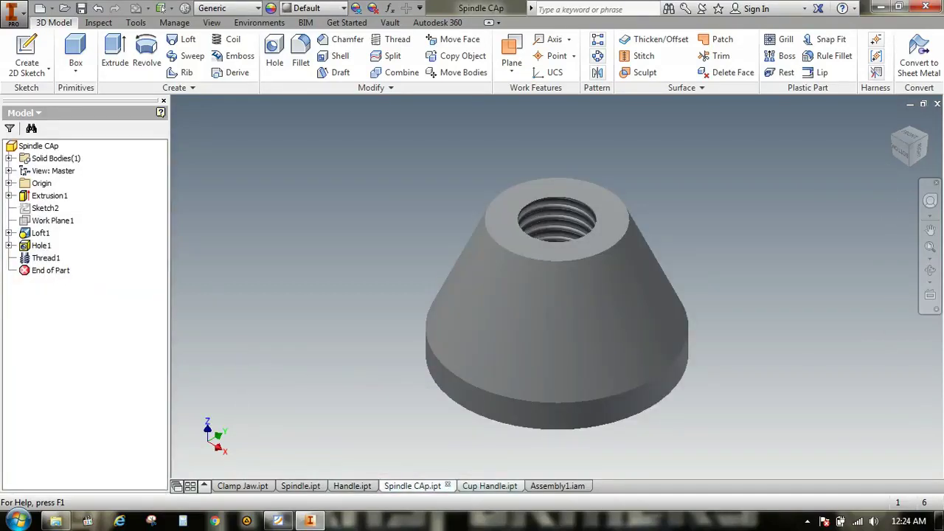
{"action": "left_click", "coordinate": [490, 485]}
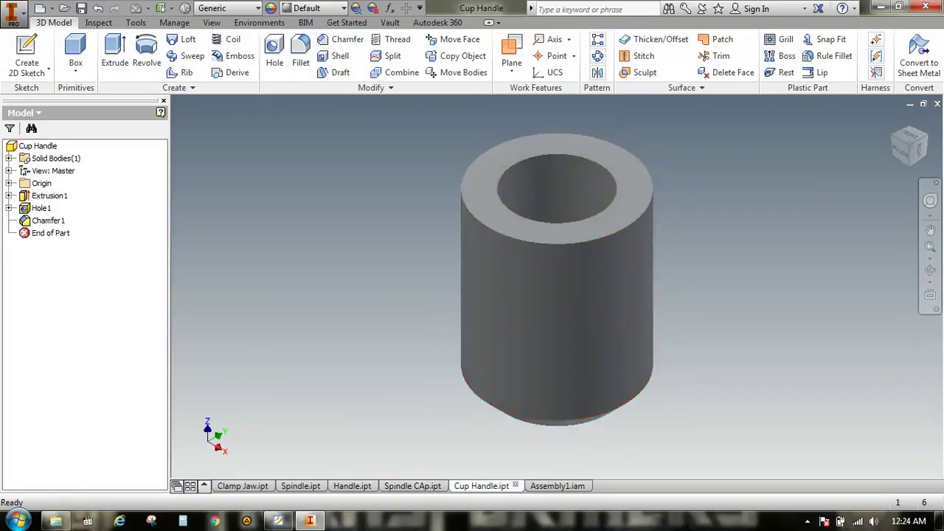
{"action": "left_click", "coordinate": [557, 485]}
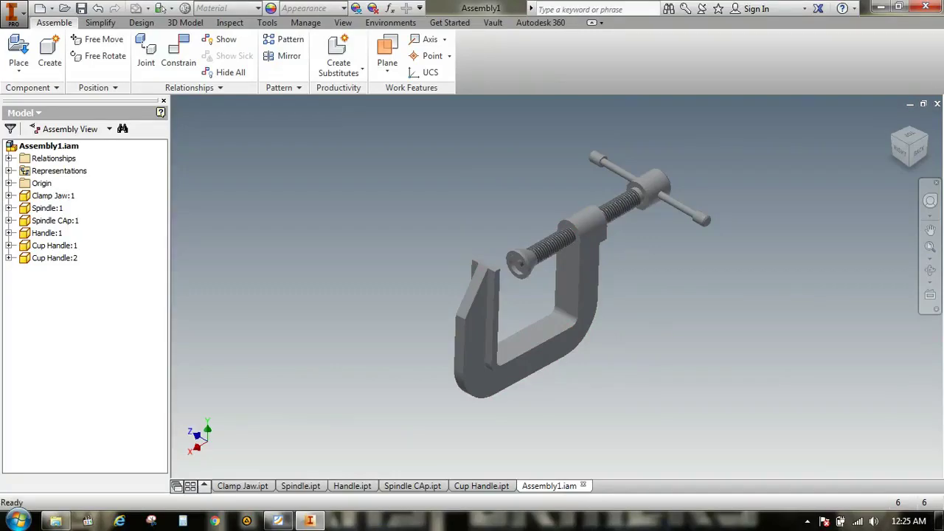
Step: Consult the sketch-to-assembly workflow diagram in the MODUL_AUTODESK_INVENTOR PDF in Foxit Reader, and return to the Clamp Jaw part in Inventor
{"action": "left_click", "coordinate": [278, 521]}
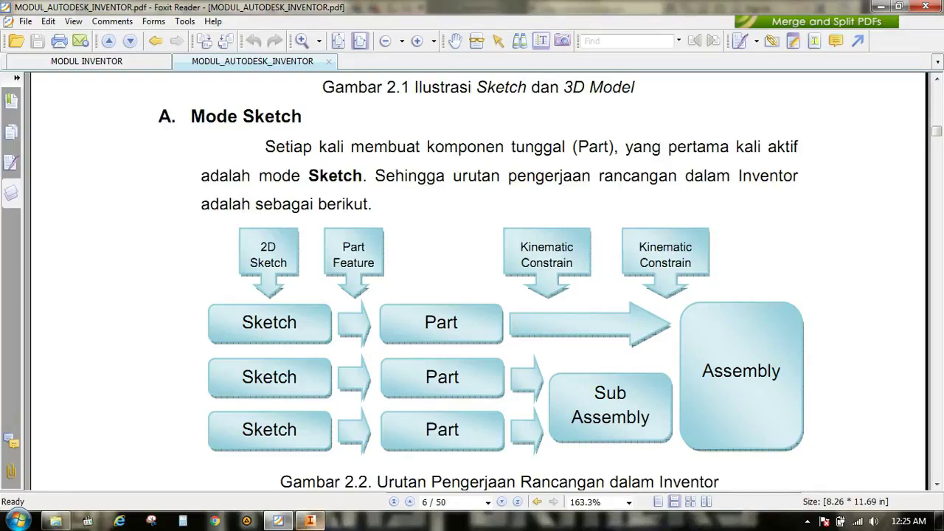
{"action": "left_click", "coordinate": [310, 521]}
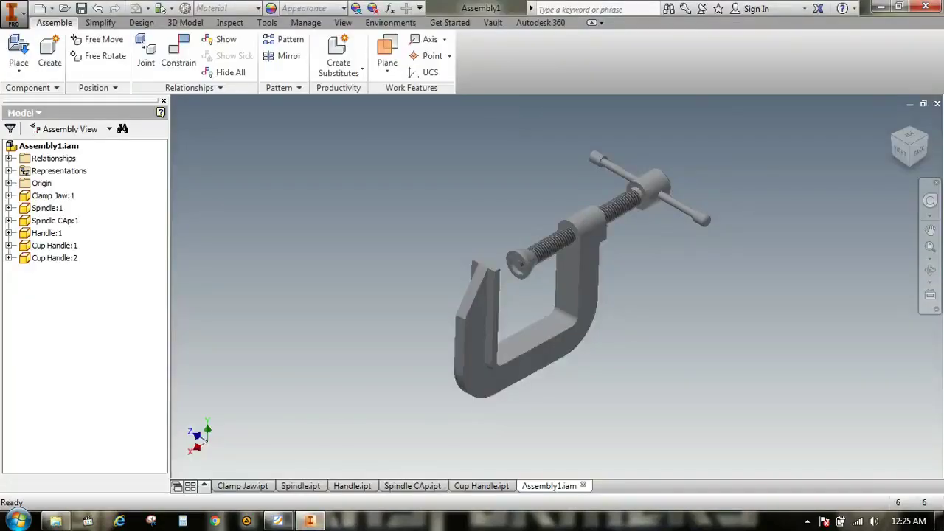
{"action": "left_click", "coordinate": [242, 485]}
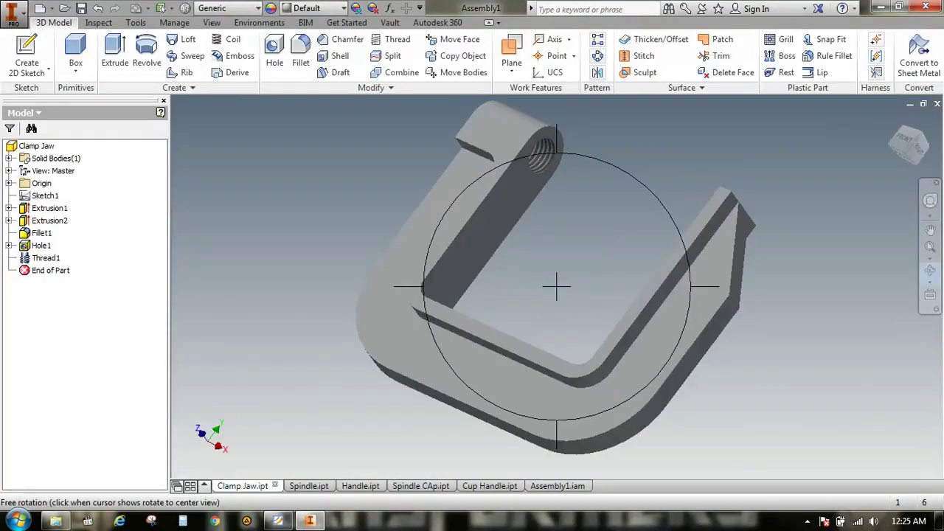
Step: Inspect the clamp jaw from several angles with its base sketch, Sketch1, highlighted on the solid
{"action": "left_click_drag", "start_coordinate": [557, 287], "coordinate": [406, 325]}
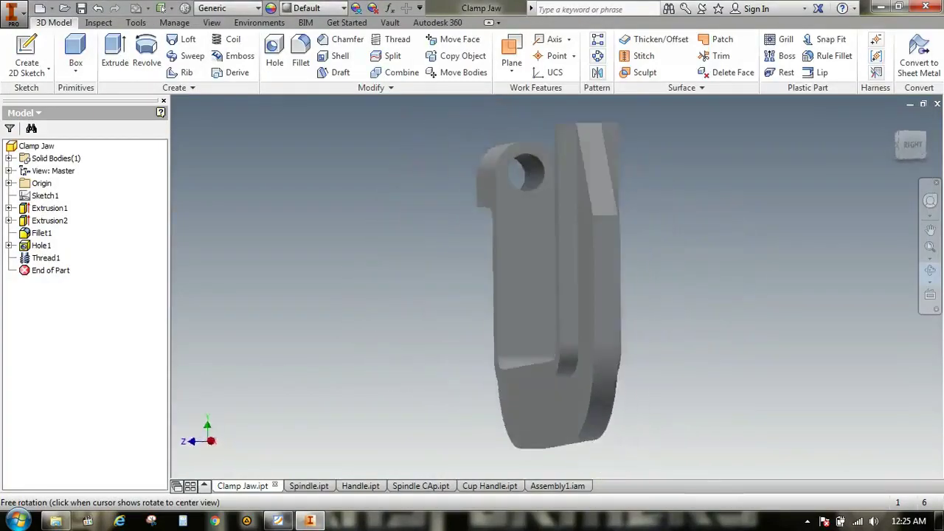
{"action": "left_click_drag", "start_coordinate": [434, 228], "coordinate": [421, 266]}
{"action": "right_click", "coordinate": [422, 265]}
{"action": "left_click", "coordinate": [469, 265]}
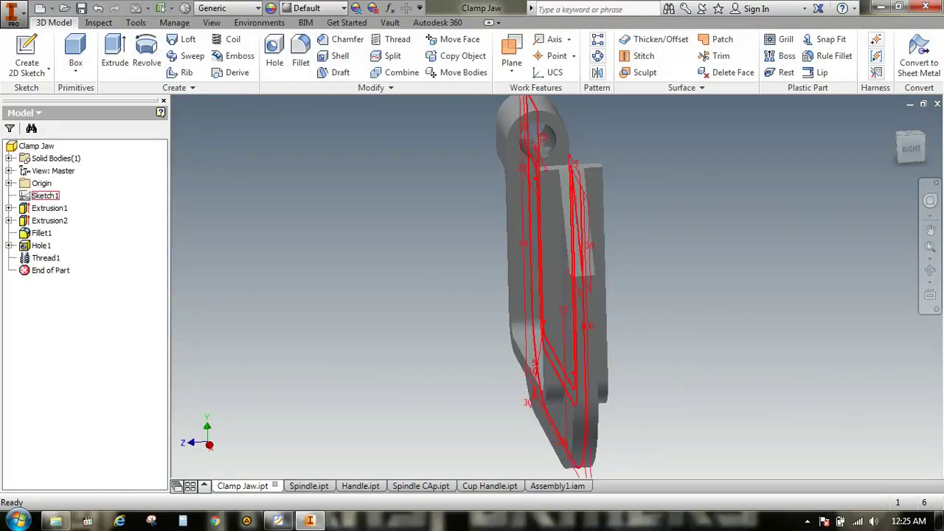
{"action": "left_click", "coordinate": [45, 196]}
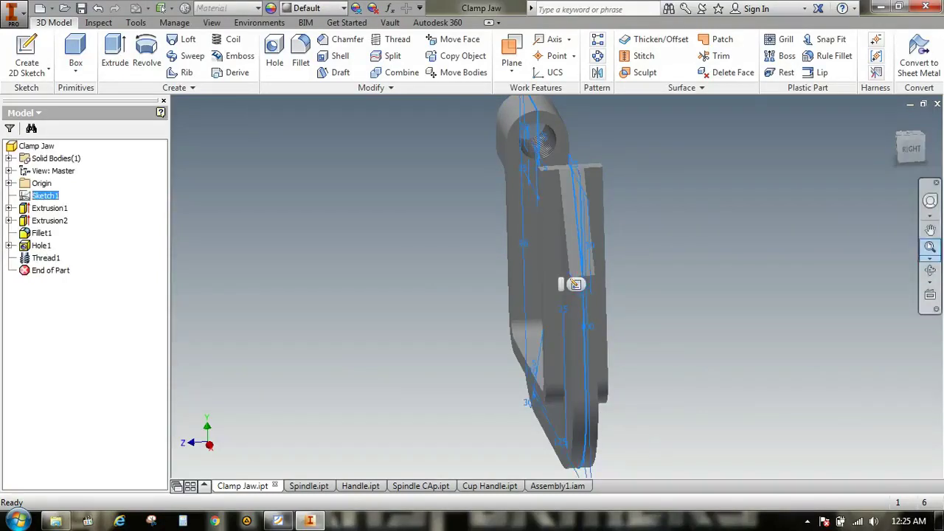
{"action": "left_click", "coordinate": [931, 270]}
{"action": "left_click_drag", "start_coordinate": [502, 288], "coordinate": [613, 295]}
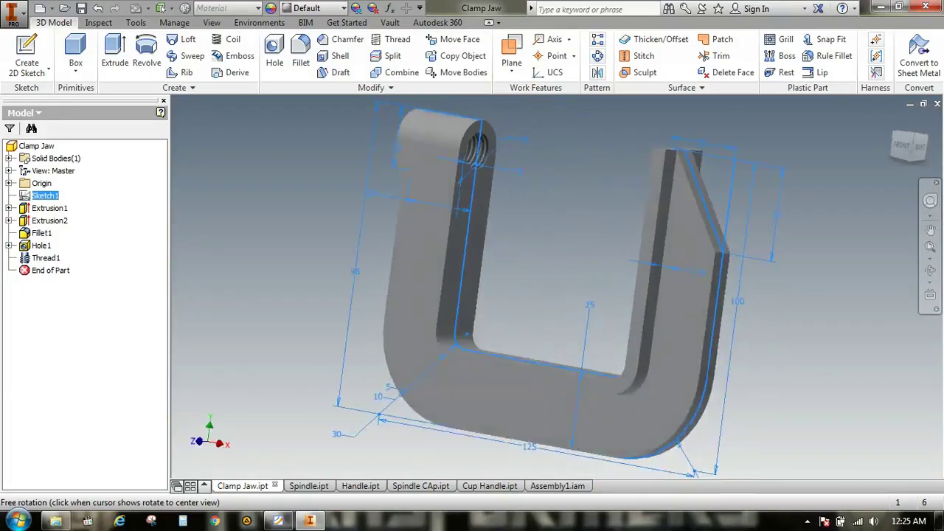
{"action": "right_click", "coordinate": [642, 280]}
{"action": "left_click", "coordinate": [633, 244]}
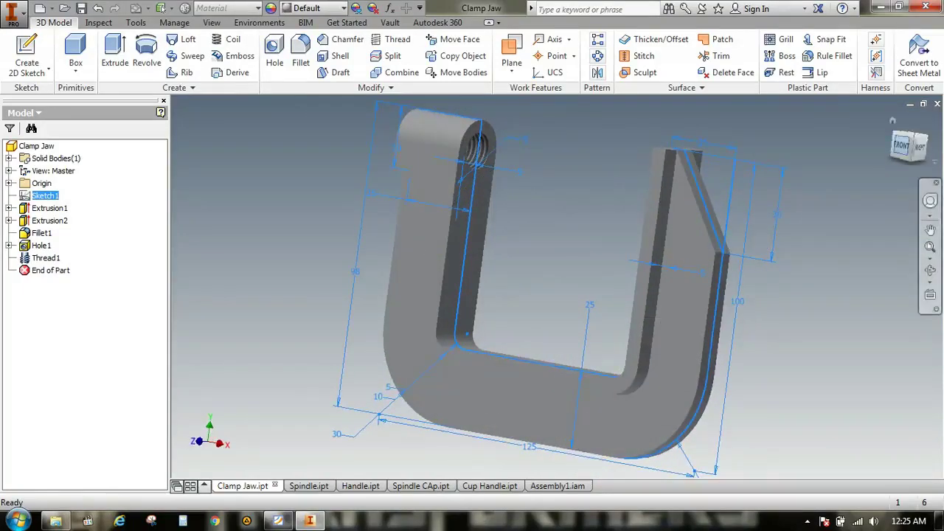
Step: View the clamp jaw from the front and highlight Sketch1 to examine its profile and dimensions
{"action": "left_click", "coordinate": [902, 145]}
{"action": "left_click", "coordinate": [819, 243]}
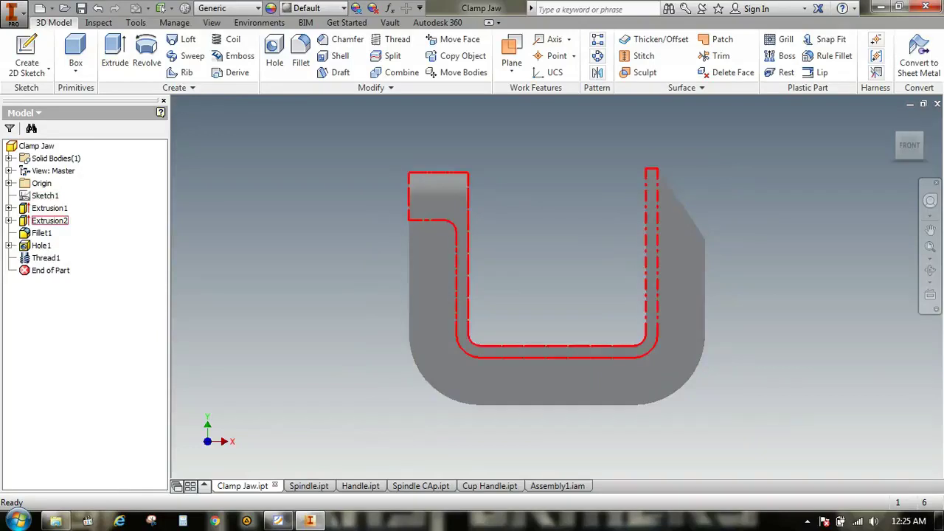
{"action": "left_click", "coordinate": [45, 195]}
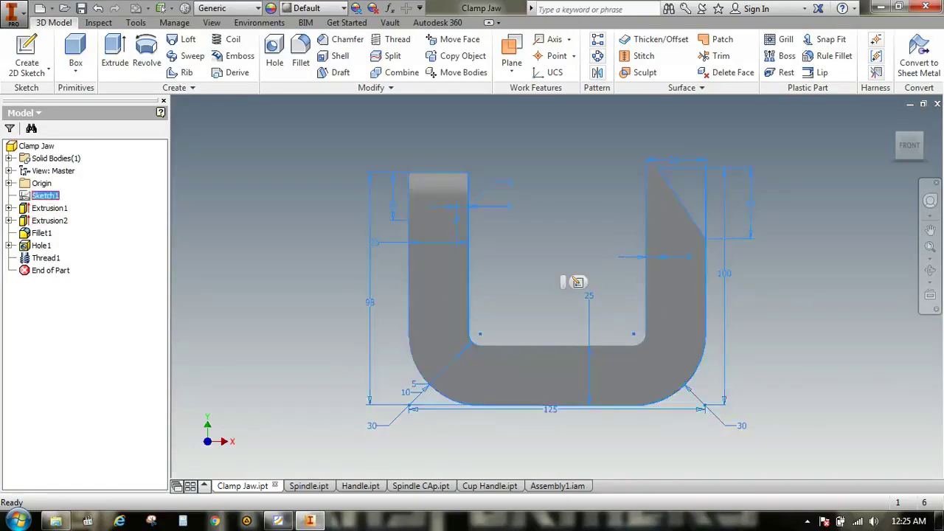
{"action": "left_click", "coordinate": [569, 281]}
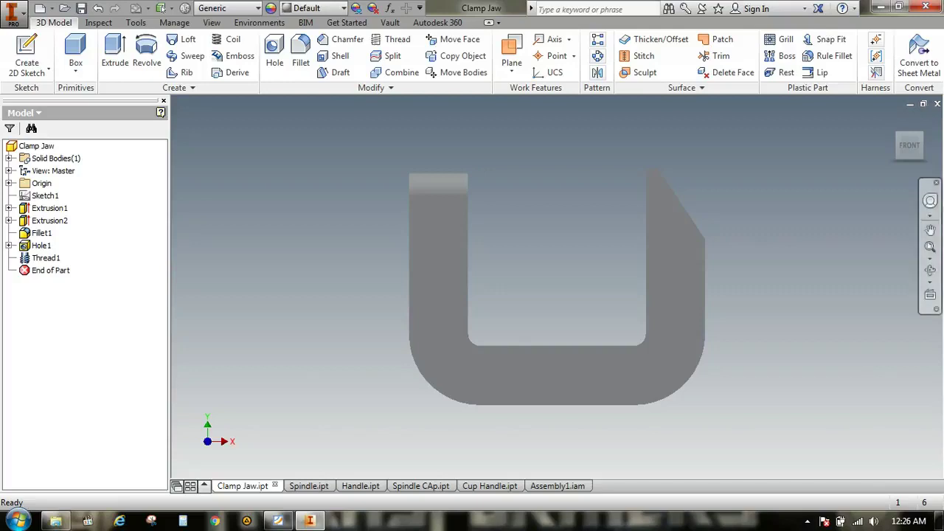
Step: Examine the clamp jaw's 3D shape by rotating it from the front view to an upright isometric view
{"action": "left_click", "coordinate": [930, 270]}
{"action": "left_click_drag", "start_coordinate": [641, 257], "coordinate": [548, 297]}
{"action": "right_click", "coordinate": [548, 297]}
{"action": "left_click", "coordinate": [594, 298]}
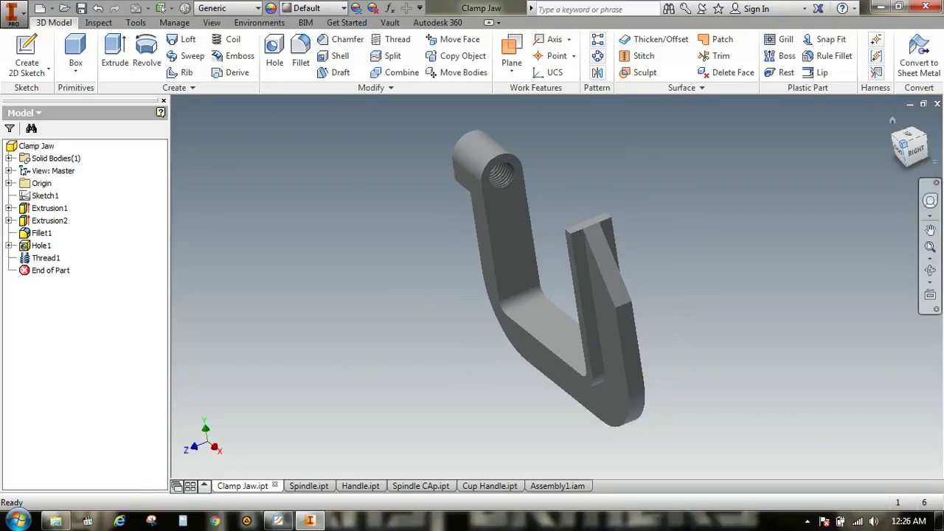
{"action": "left_click", "coordinate": [904, 144]}
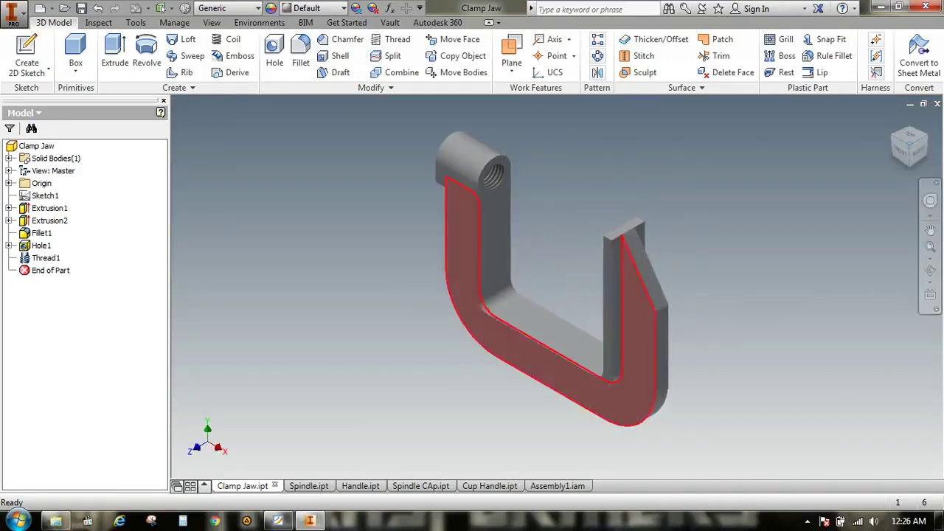
Step: Examine the complete G Clamp in Assembly1, and return to the Clamp Jaw part
{"action": "left_click", "coordinate": [557, 485]}
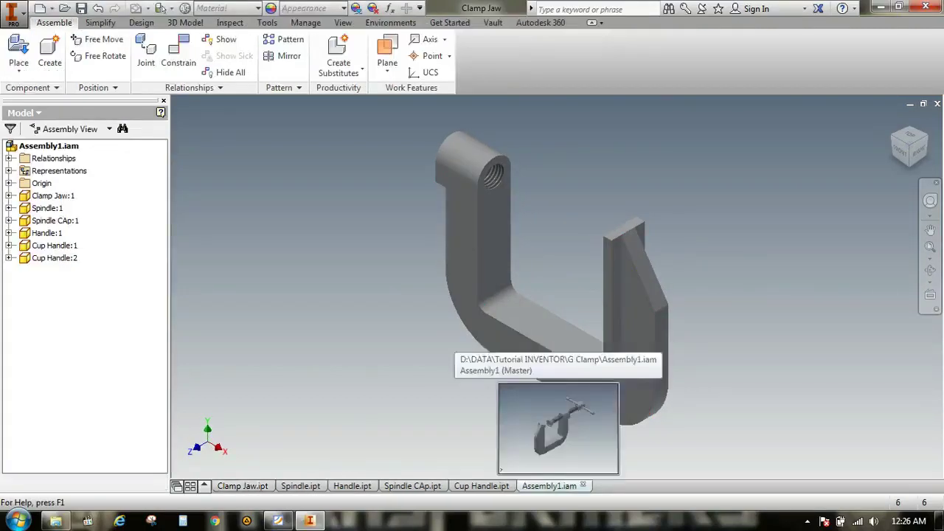
{"action": "scroll", "coordinate": [561, 221], "scroll_direction": "up", "scroll_amount": 5}
{"action": "scroll", "coordinate": [612, 210], "scroll_direction": "down", "scroll_amount": 3}
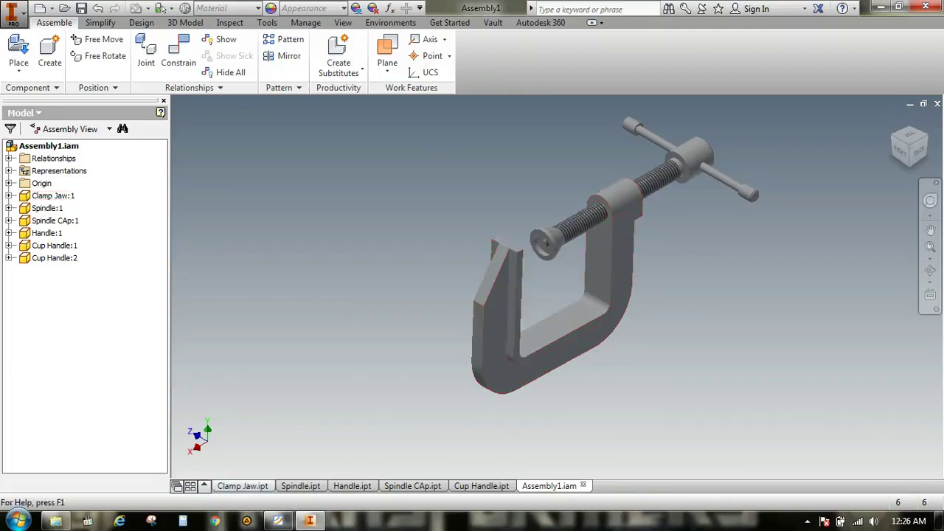
{"action": "left_click", "coordinate": [242, 486]}
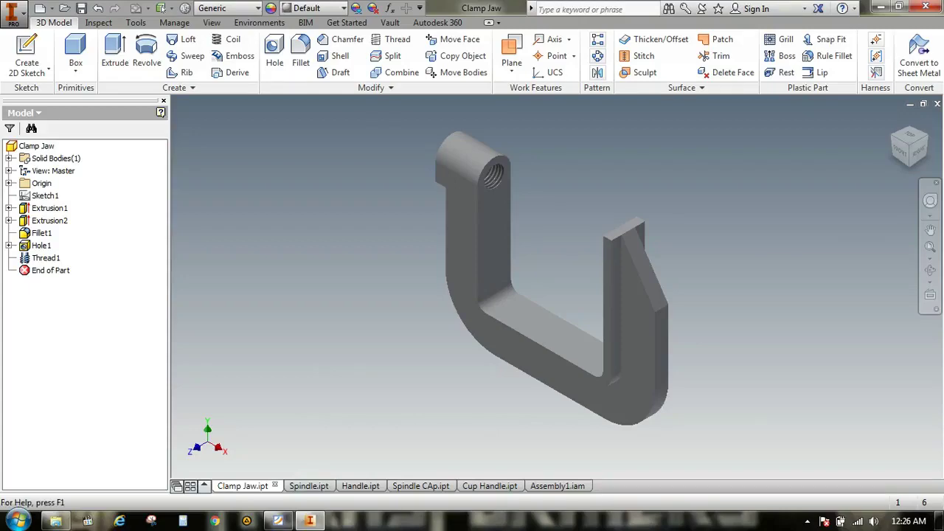
Step: Consult the design workflow and Browser Bar sections of the MODUL_AUTODESK_INVENTOR PDF in Foxit Reader, and switch back to Inventor
{"action": "left_click", "coordinate": [279, 520]}
{"action": "scroll", "coordinate": [480, 281], "scroll_direction": "down", "scroll_amount": 10}
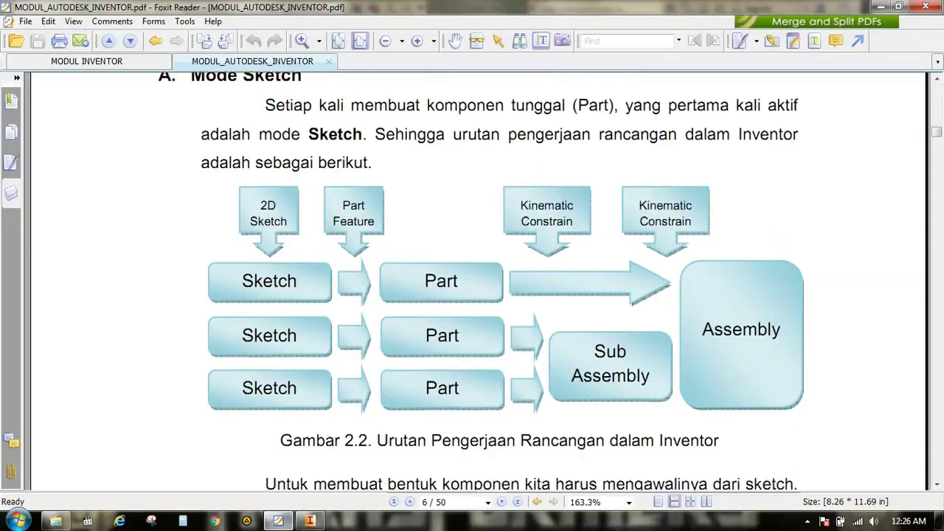
{"action": "scroll", "coordinate": [479, 280], "scroll_direction": "down", "scroll_amount": 4}
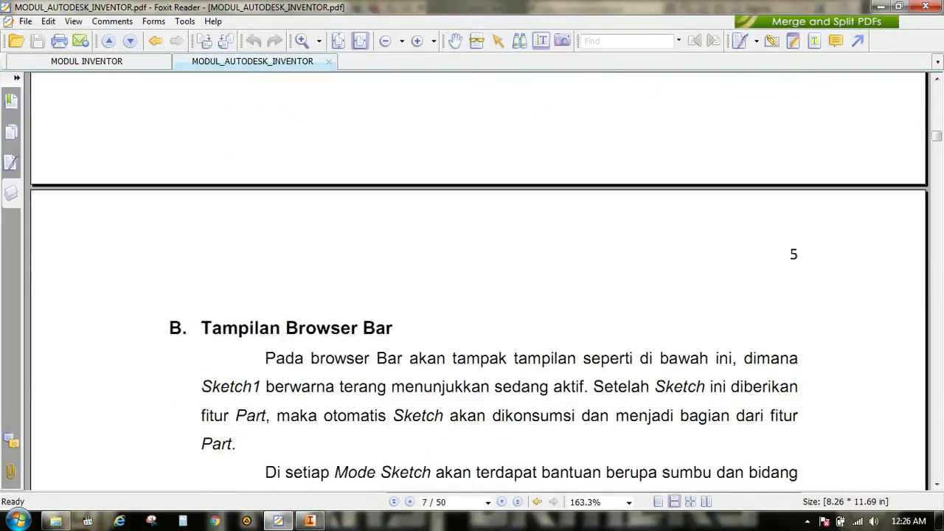
{"action": "scroll", "coordinate": [479, 280], "scroll_direction": "down", "scroll_amount": 3}
{"action": "scroll", "coordinate": [500, 280], "scroll_direction": "down", "scroll_amount": 10}
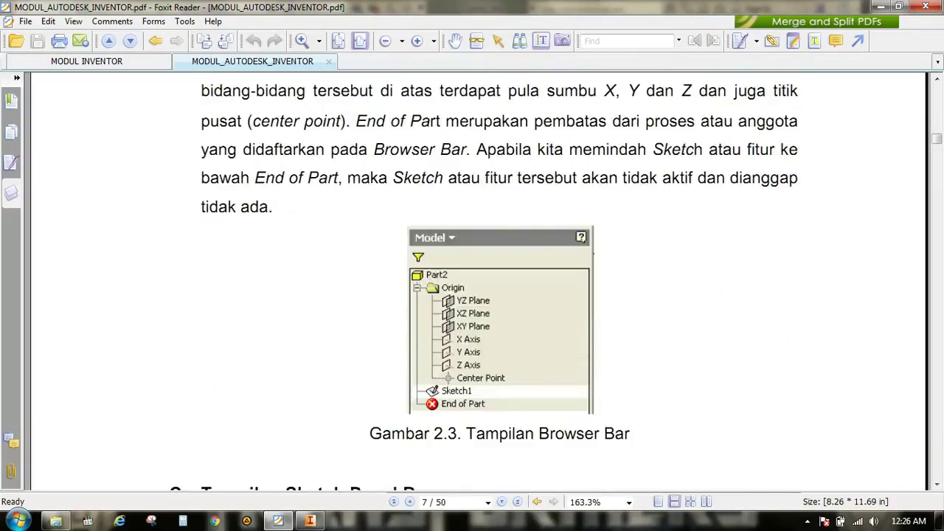
{"action": "scroll", "coordinate": [487, 280], "scroll_direction": "up", "scroll_amount": 18}
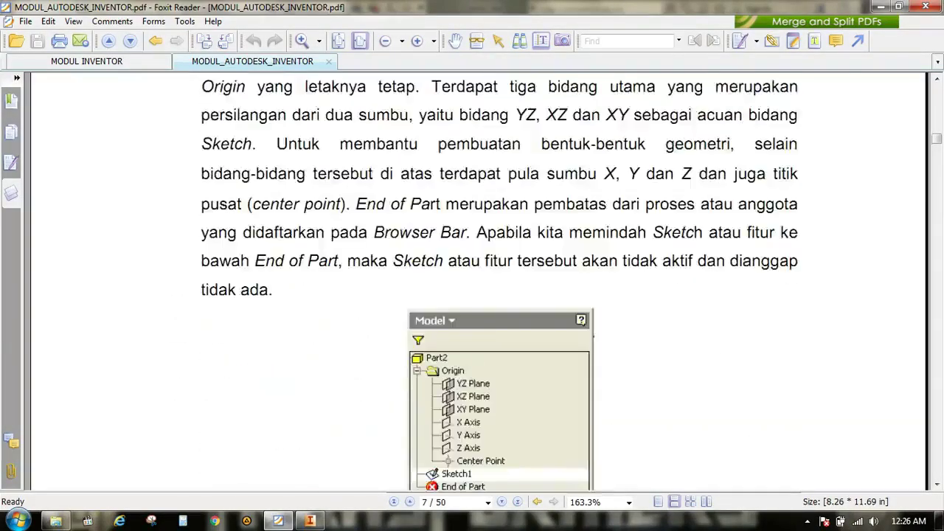
{"action": "scroll", "coordinate": [479, 280], "scroll_direction": "up", "scroll_amount": 8}
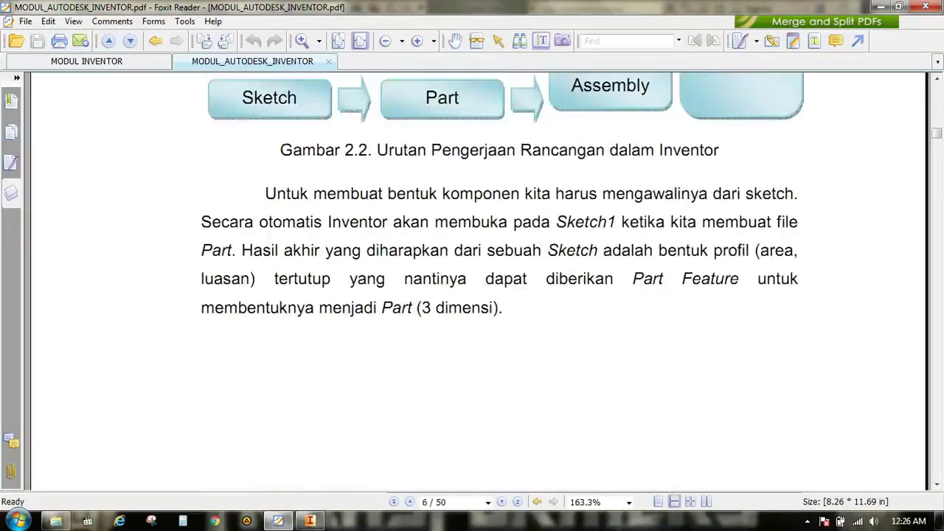
{"action": "left_click", "coordinate": [310, 521]}
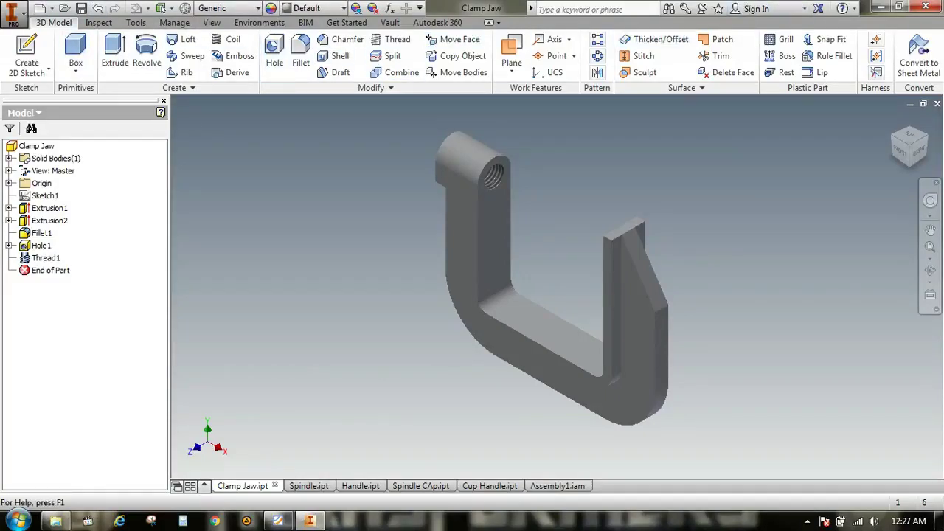
Step: Close the G Clamp assembly and all of its open part files
{"action": "left_click", "coordinate": [309, 486]}
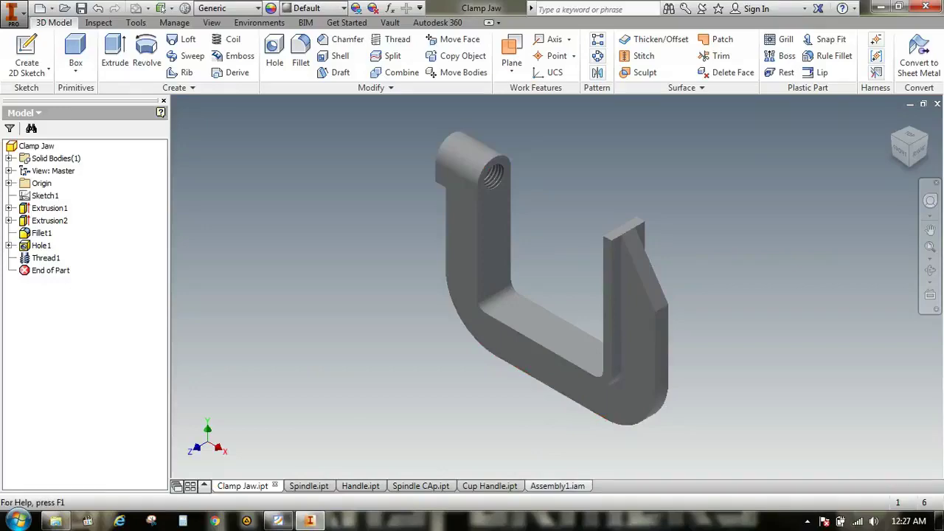
{"action": "left_click", "coordinate": [557, 485]}
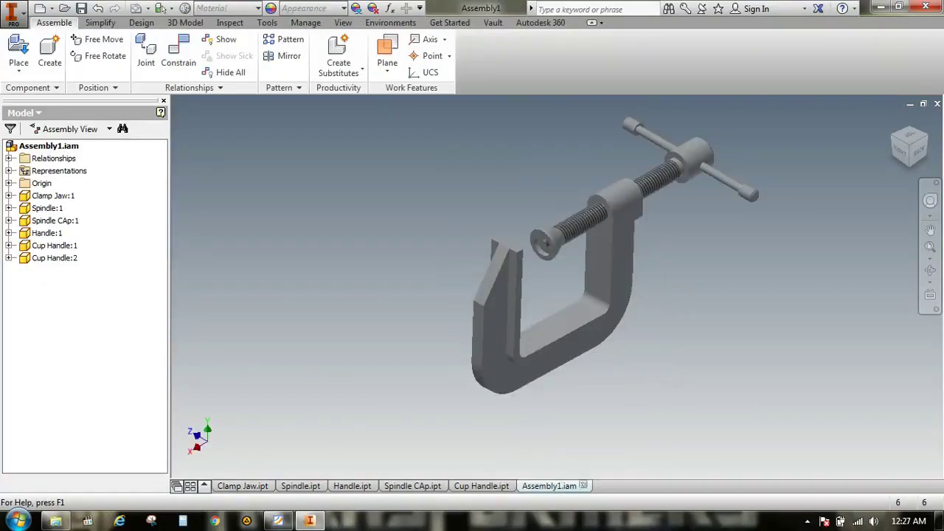
{"action": "left_click", "coordinate": [583, 485]}
{"action": "left_click", "coordinate": [490, 486]}
{"action": "left_click", "coordinate": [513, 486]}
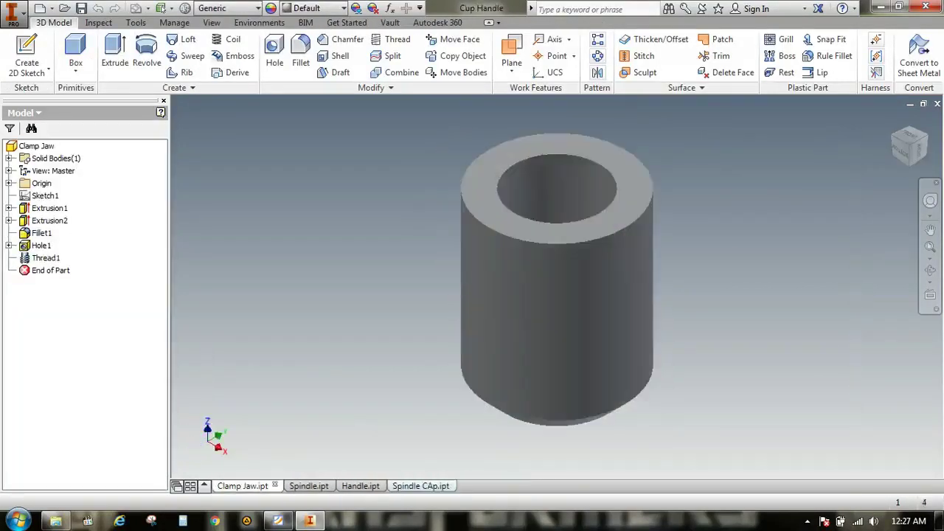
{"action": "left_click", "coordinate": [424, 485]}
{"action": "left_click", "coordinate": [449, 485]}
{"action": "left_click", "coordinate": [362, 486]}
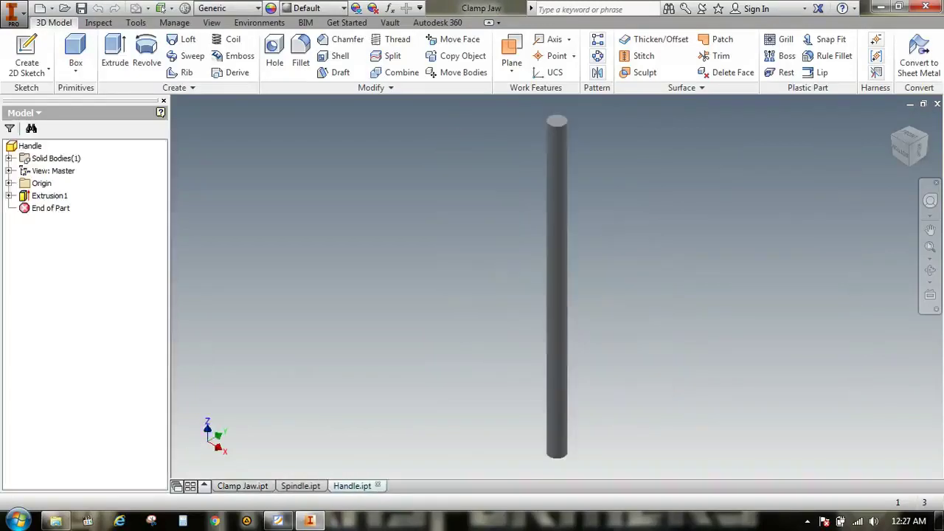
{"action": "left_click", "coordinate": [377, 486]}
{"action": "left_click", "coordinate": [300, 485]}
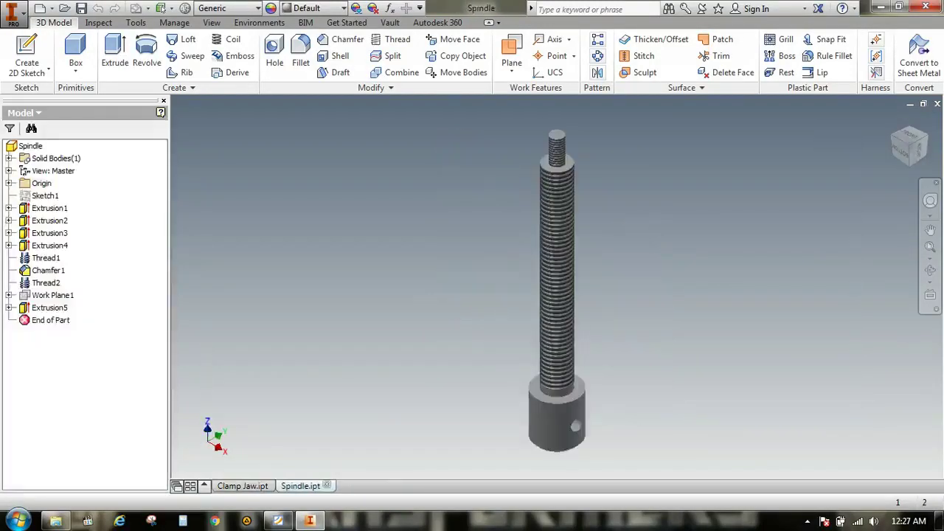
{"action": "left_click", "coordinate": [327, 485]}
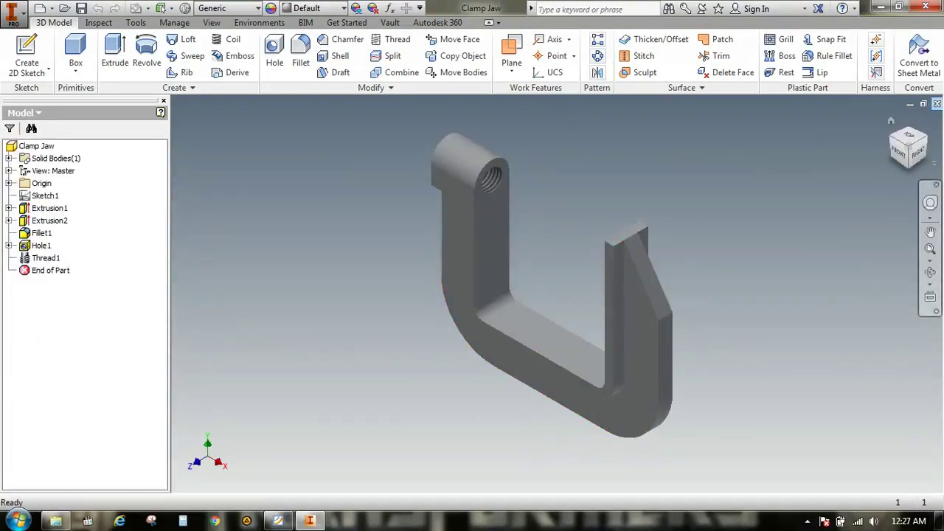
{"action": "left_click", "coordinate": [937, 104]}
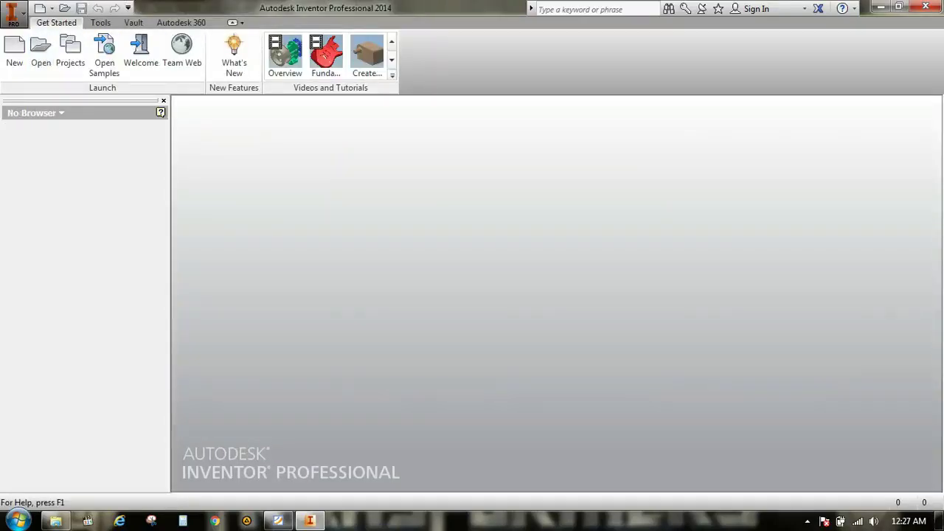
Step: Browse for a file to open in the DRIVE BELT folder inside Tutorial INVENTOR's DIKLATE P.SIS folder
{"action": "left_click", "coordinate": [13, 13]}
{"action": "left_click", "coordinate": [46, 114]}
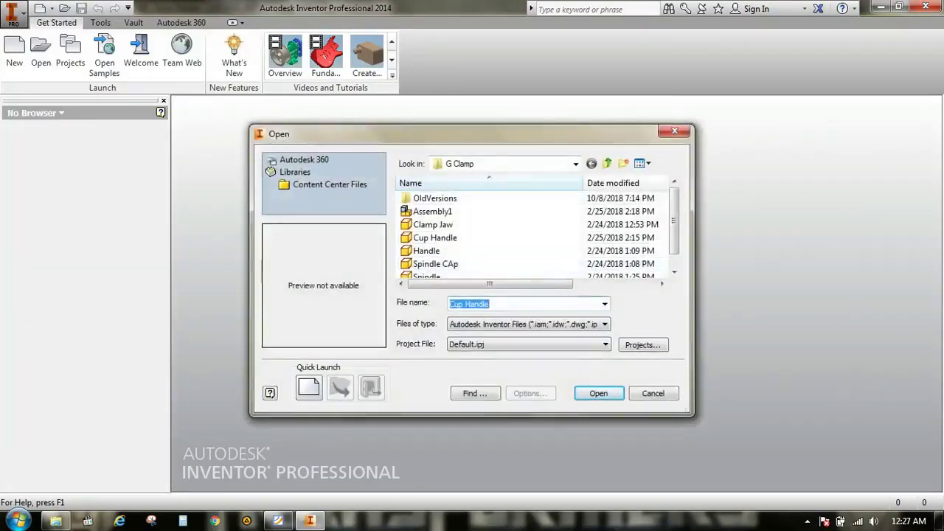
{"action": "left_click", "coordinate": [607, 163]}
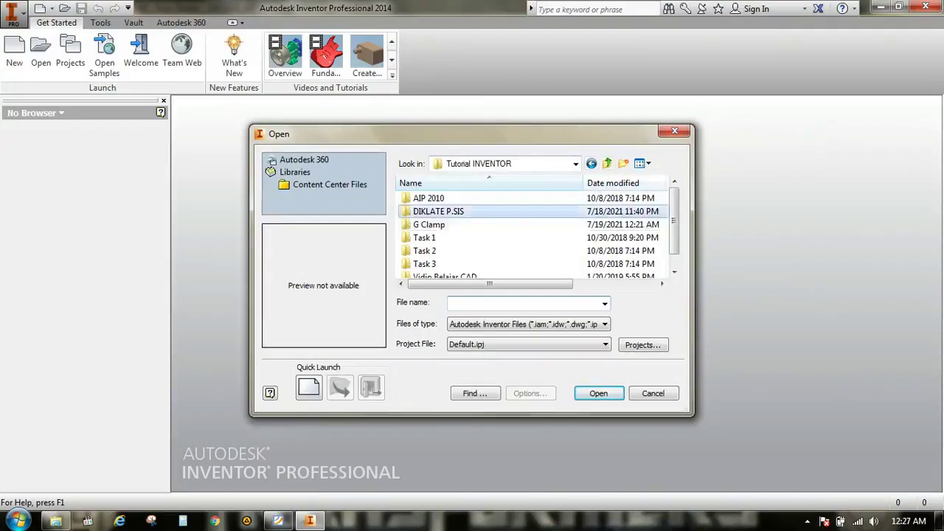
{"action": "double_click", "coordinate": [438, 211]}
{"action": "double_click", "coordinate": [426, 198]}
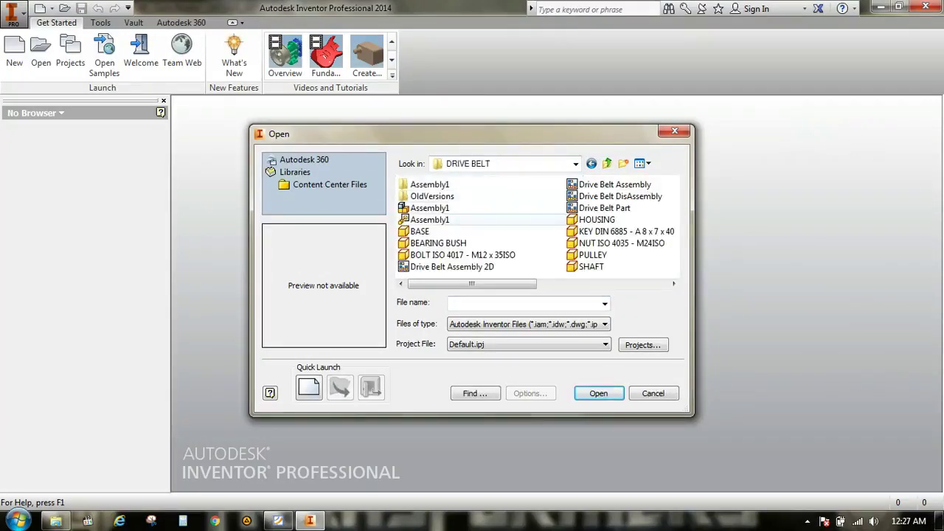
Step: Preview several drive belt files, open the Assembly1 assembly model, and examine the pulley, housing and base up close
{"action": "left_click", "coordinate": [437, 220]}
{"action": "left_click", "coordinate": [436, 208]}
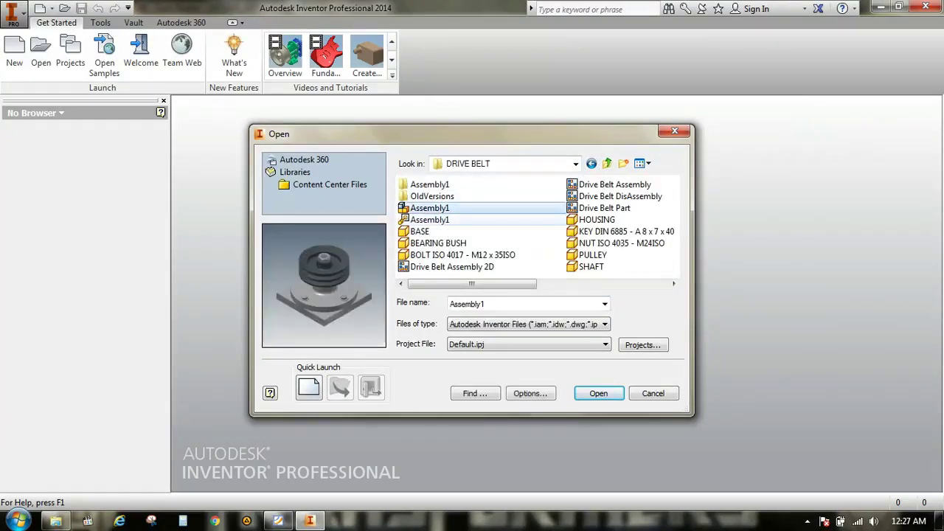
{"action": "left_click", "coordinate": [437, 220]}
{"action": "left_click", "coordinate": [436, 232]}
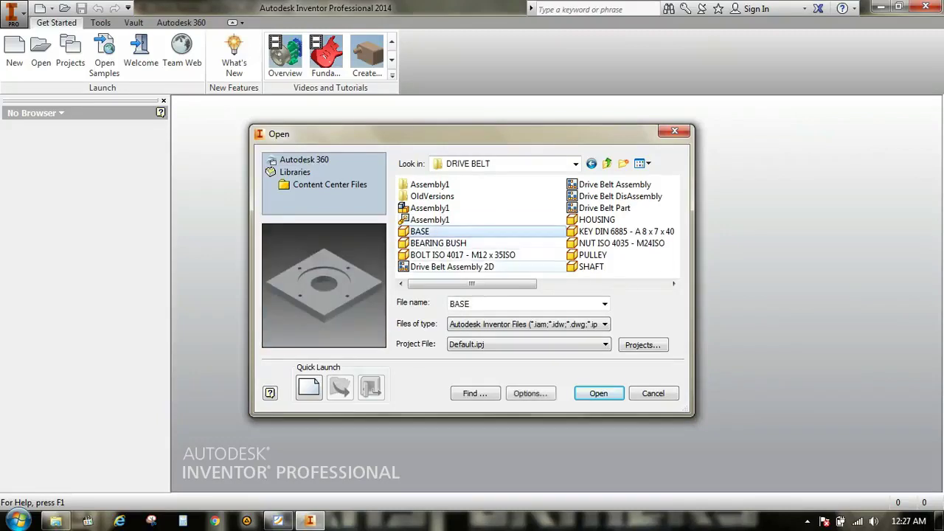
{"action": "left_click", "coordinate": [451, 267]}
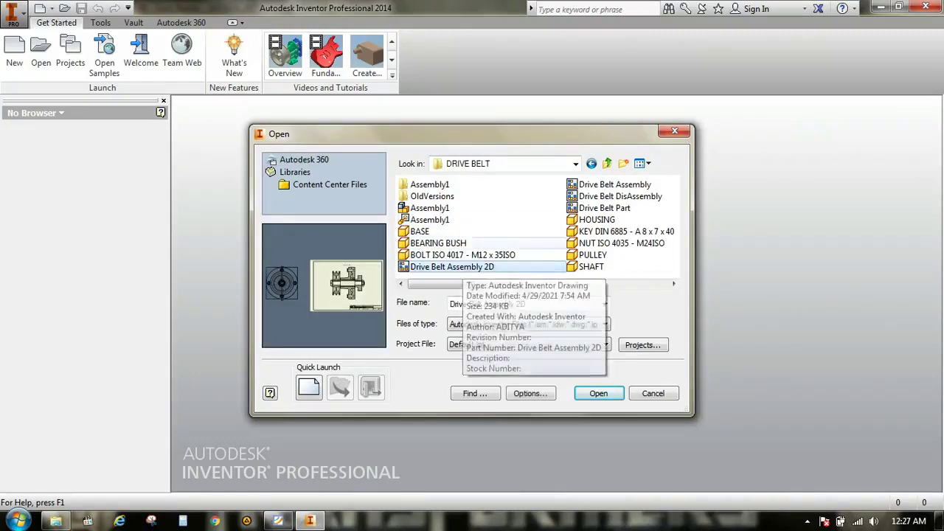
{"action": "left_click", "coordinate": [436, 208]}
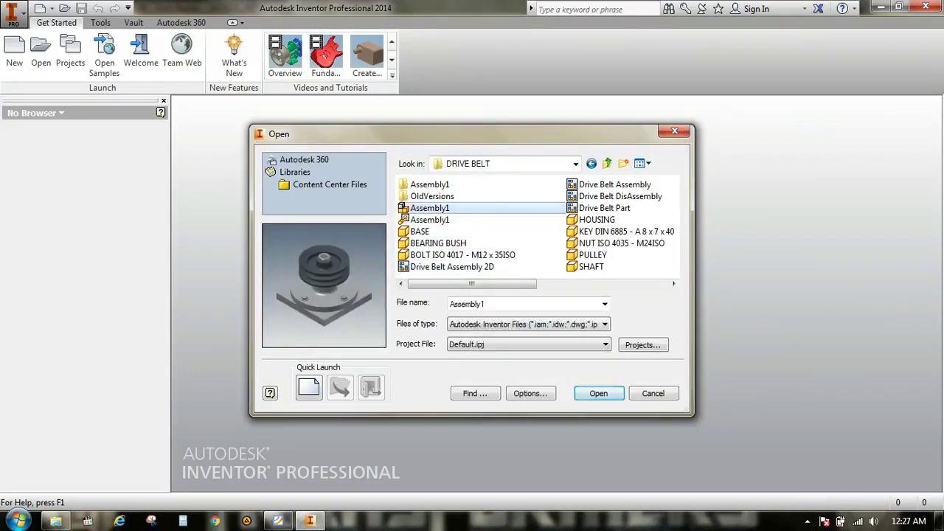
{"action": "left_click", "coordinate": [598, 394]}
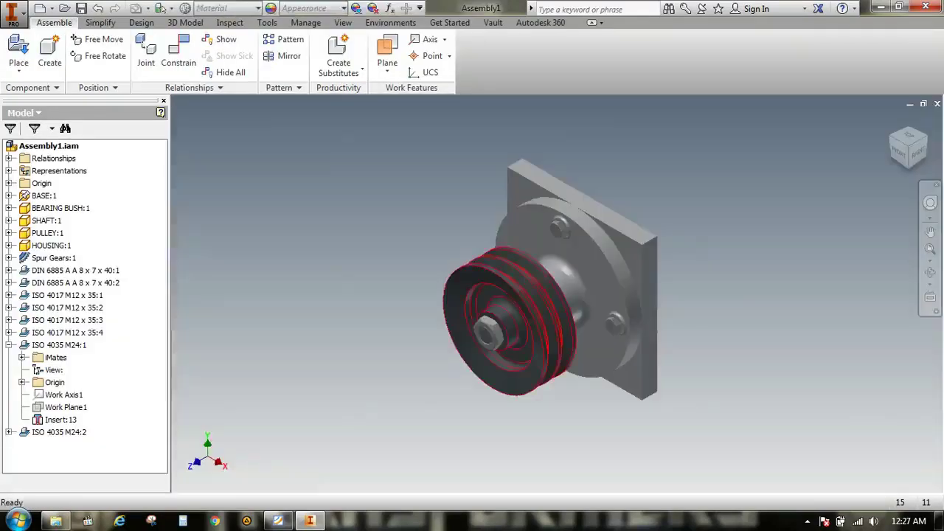
{"action": "scroll", "coordinate": [540, 169], "scroll_direction": "down", "scroll_amount": 3}
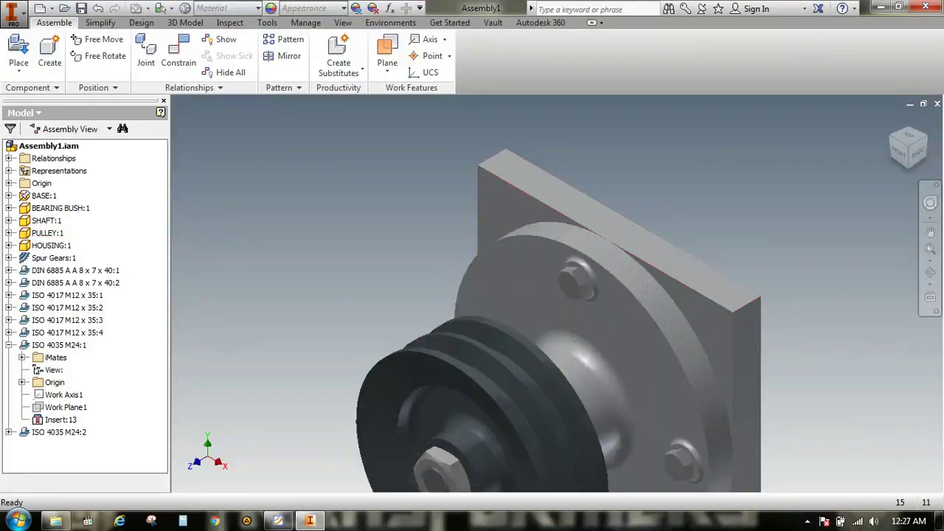
{"action": "scroll", "coordinate": [564, 189], "scroll_direction": "up", "scroll_amount": 3}
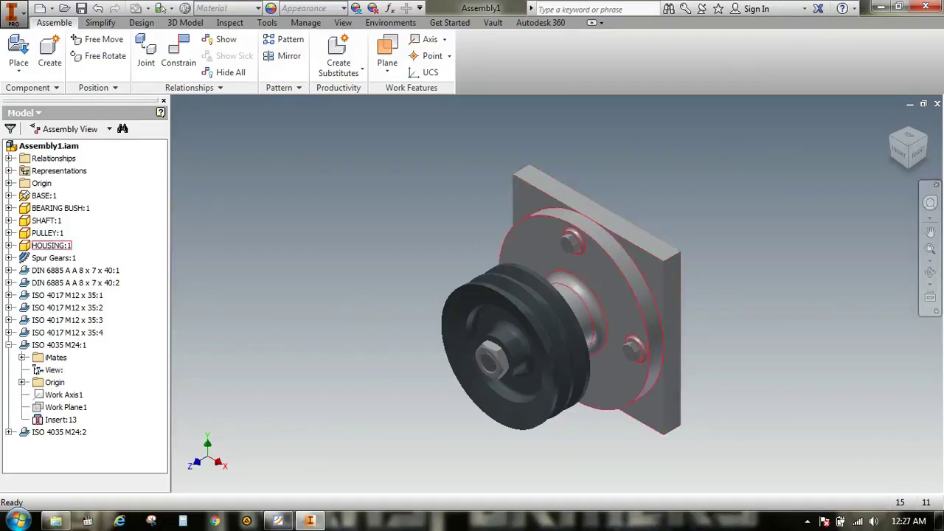
Step: Preview the drive belt drawings, open the Drive Belt Assembly drawing, and examine its sectioned isometric view
{"action": "left_click", "coordinate": [14, 14]}
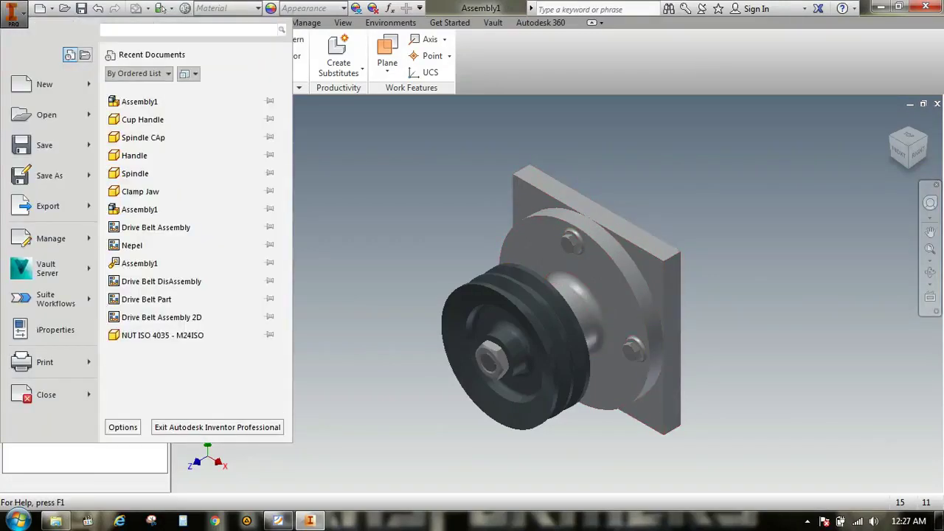
{"action": "left_click", "coordinate": [13, 13]}
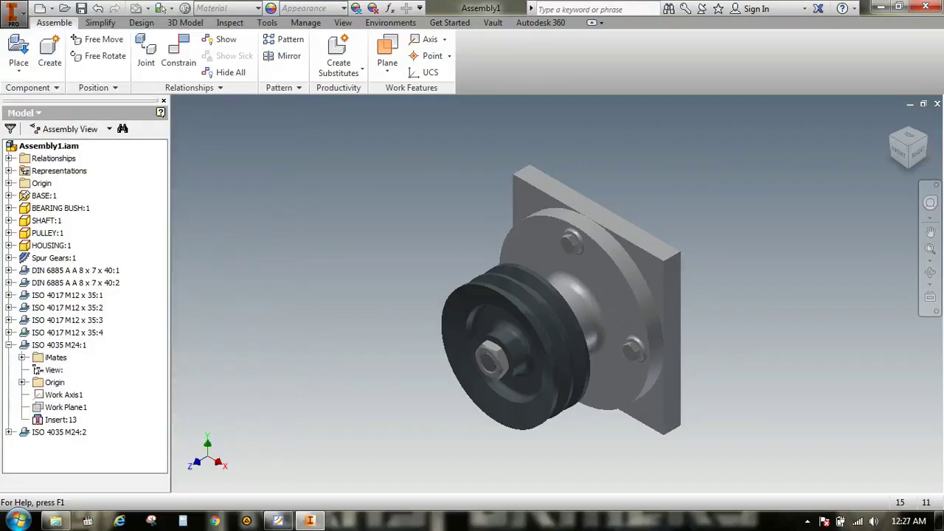
{"action": "left_click", "coordinate": [14, 14]}
{"action": "left_click", "coordinate": [46, 115]}
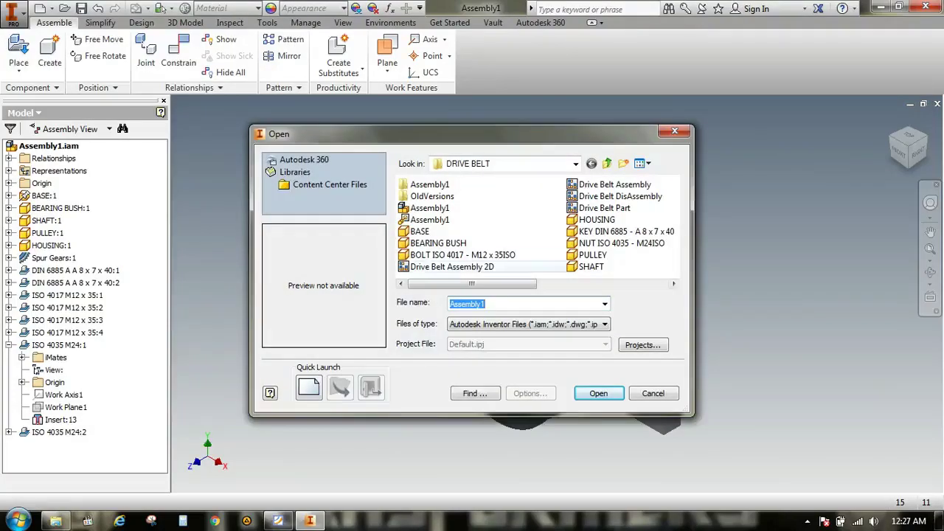
{"action": "left_click", "coordinate": [452, 267]}
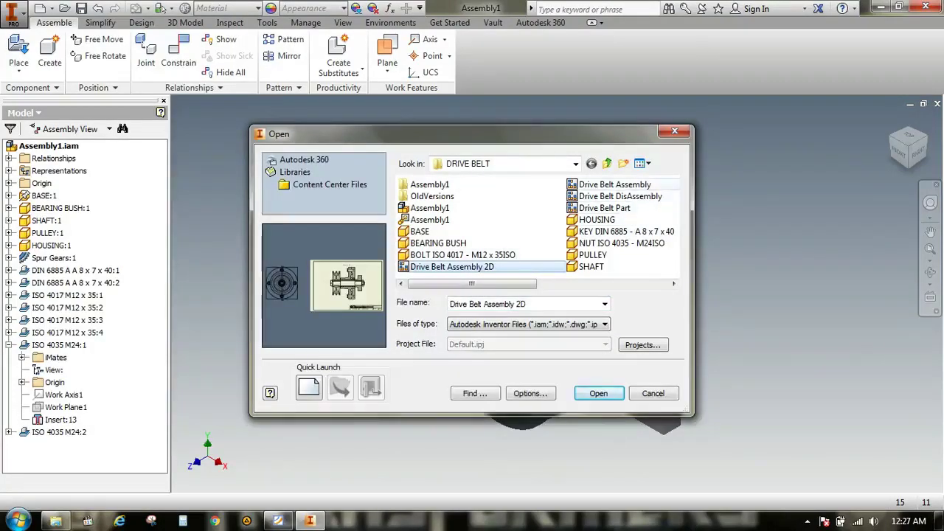
{"action": "left_click", "coordinate": [616, 185]}
{"action": "left_click", "coordinate": [620, 196]}
{"action": "left_click", "coordinate": [606, 208]}
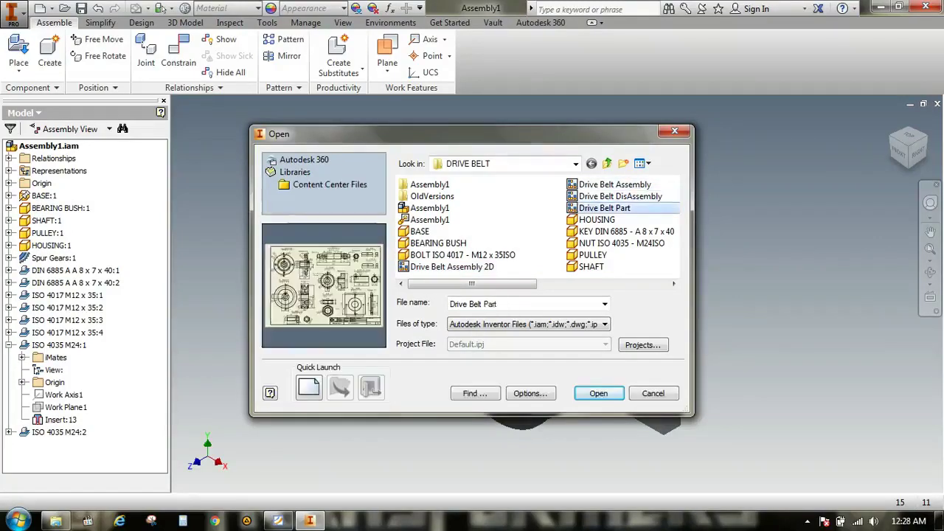
{"action": "left_click", "coordinate": [616, 185]}
{"action": "left_click", "coordinate": [599, 393]}
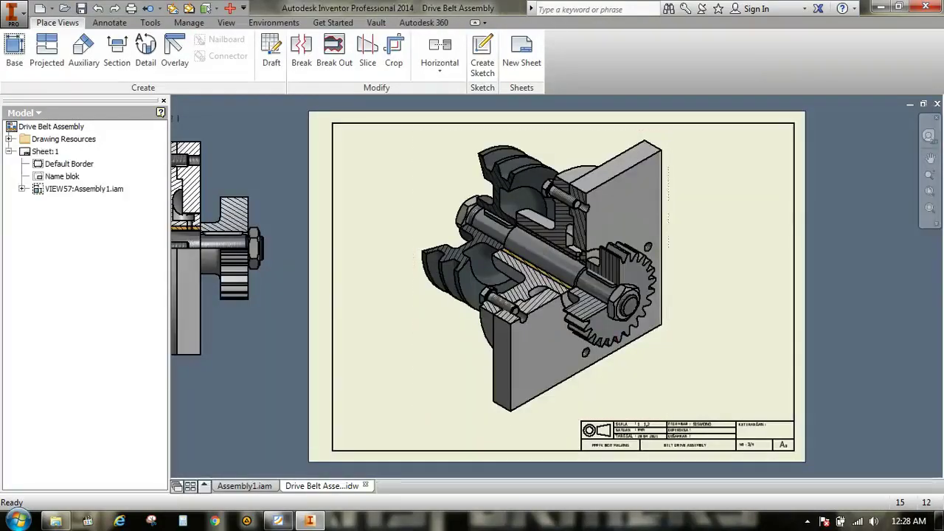
{"action": "scroll", "coordinate": [618, 220], "scroll_direction": "down", "scroll_amount": 3}
{"action": "scroll", "coordinate": [618, 220], "scroll_direction": "up", "scroll_amount": 3}
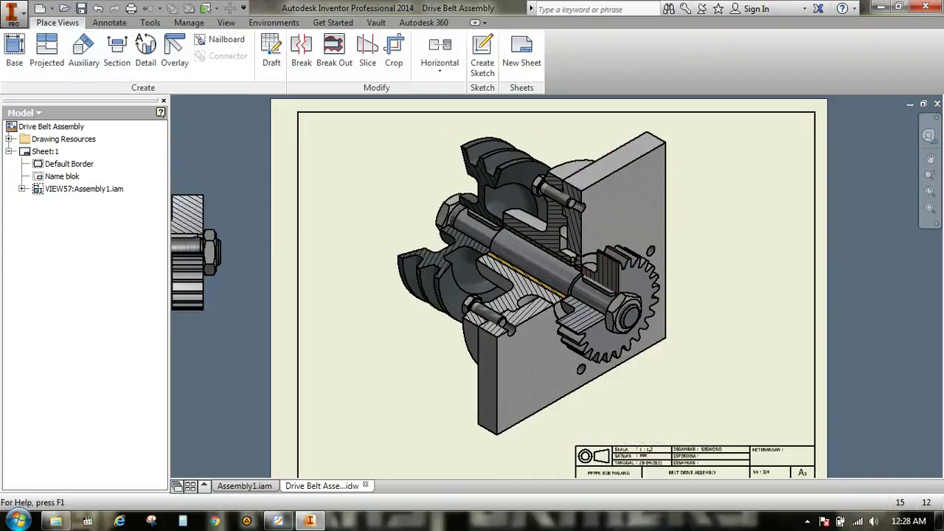
Step: Preview the Drive Belt Assembly 2D drawing, open the Drive Belt Part drawing, and examine its housing, shaft and gear views
{"action": "left_click", "coordinate": [12, 14]}
{"action": "left_click", "coordinate": [37, 114]}
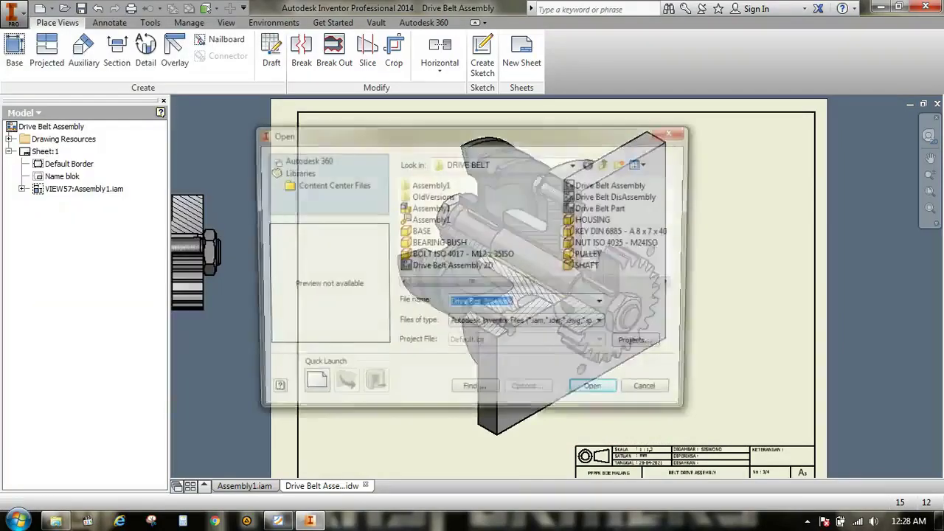
{"action": "left_click", "coordinate": [452, 266]}
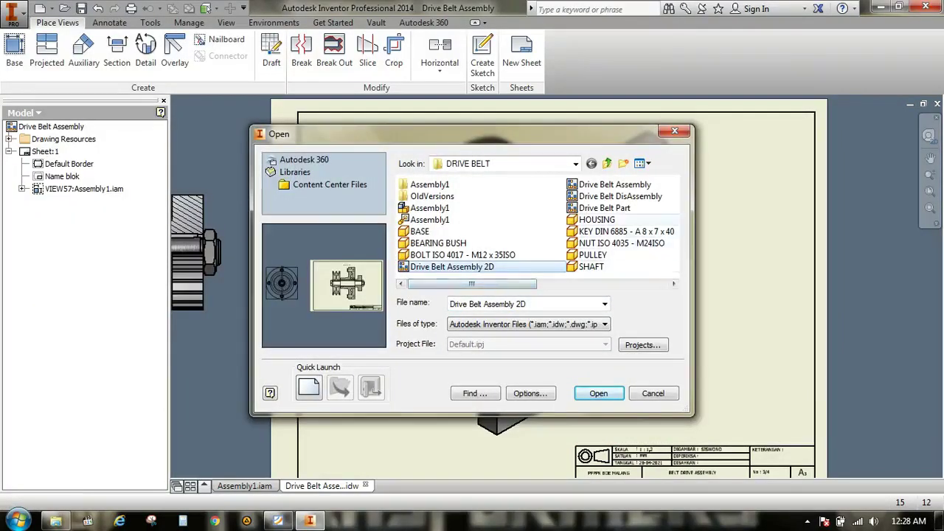
{"action": "left_click", "coordinate": [604, 208]}
{"action": "left_click", "coordinate": [599, 393]}
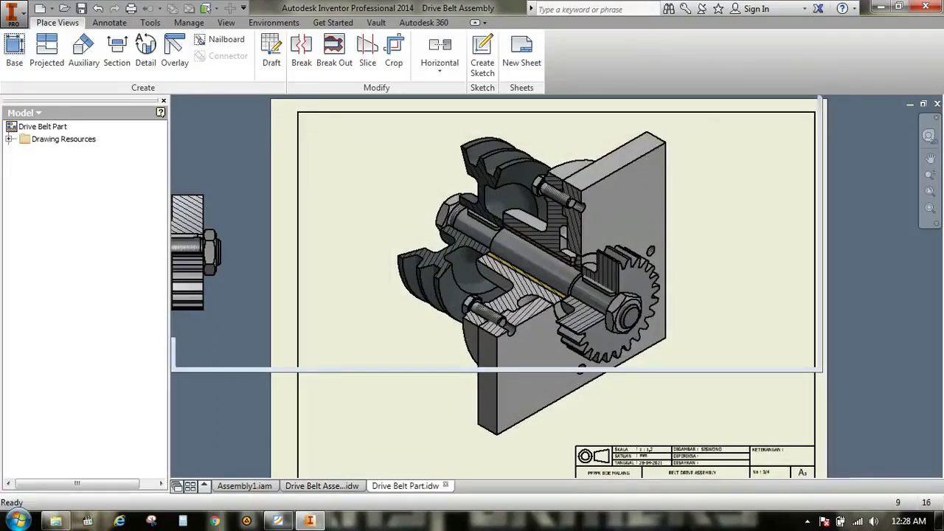
{"action": "scroll", "coordinate": [602, 221], "scroll_direction": "down", "scroll_amount": 3}
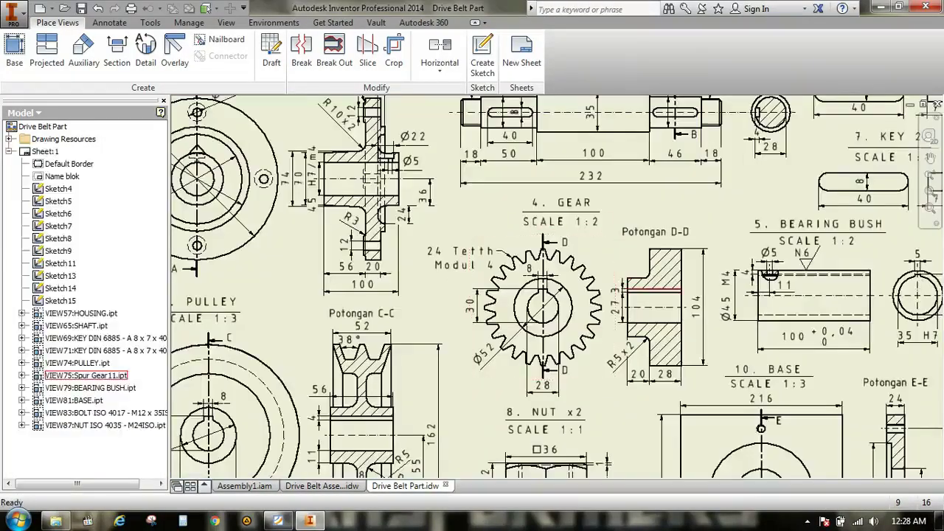
{"action": "scroll", "coordinate": [555, 214], "scroll_direction": "up", "scroll_amount": 5}
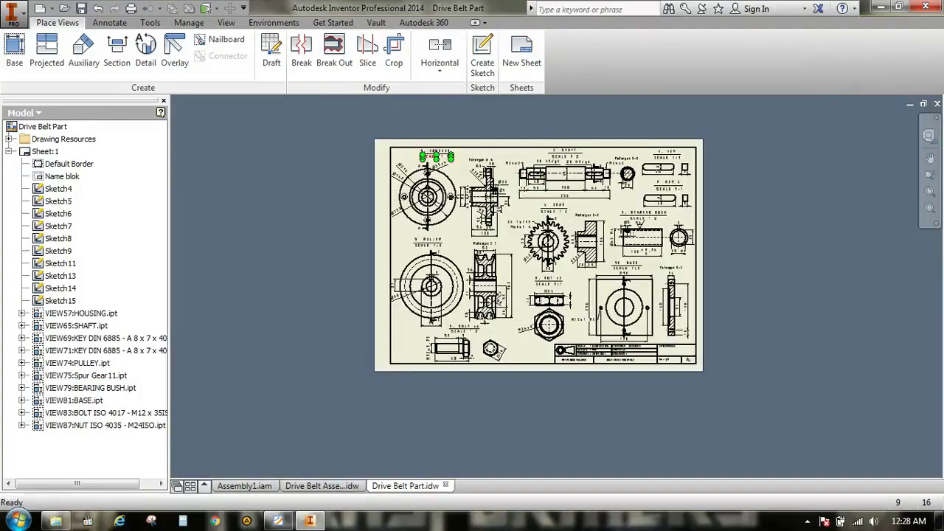
{"action": "scroll", "coordinate": [487, 183], "scroll_direction": "down", "scroll_amount": 6}
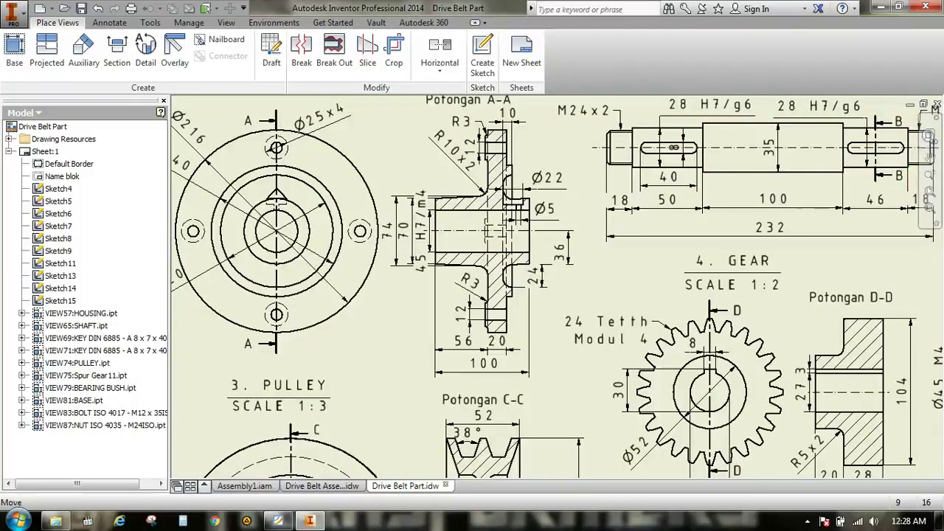
{"action": "left_click", "coordinate": [931, 192]}
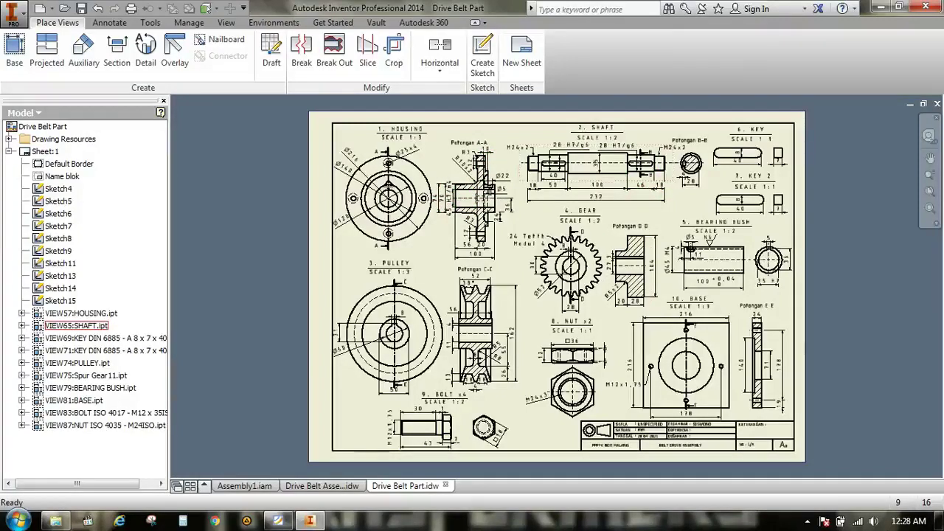
Step: Close the Drive Belt Assembly and Drive Belt Part drawings, leaving the Assembly1 model open
{"action": "left_click", "coordinate": [322, 487]}
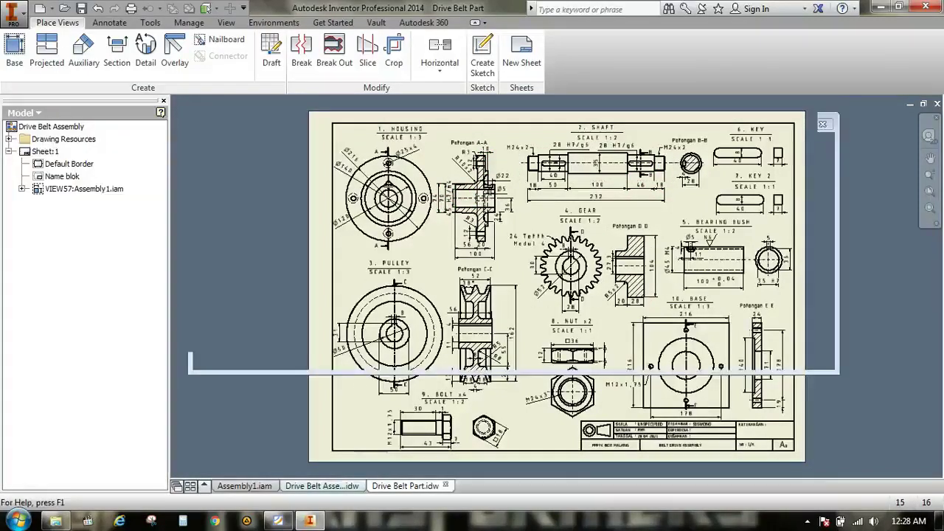
{"action": "left_click", "coordinate": [244, 486]}
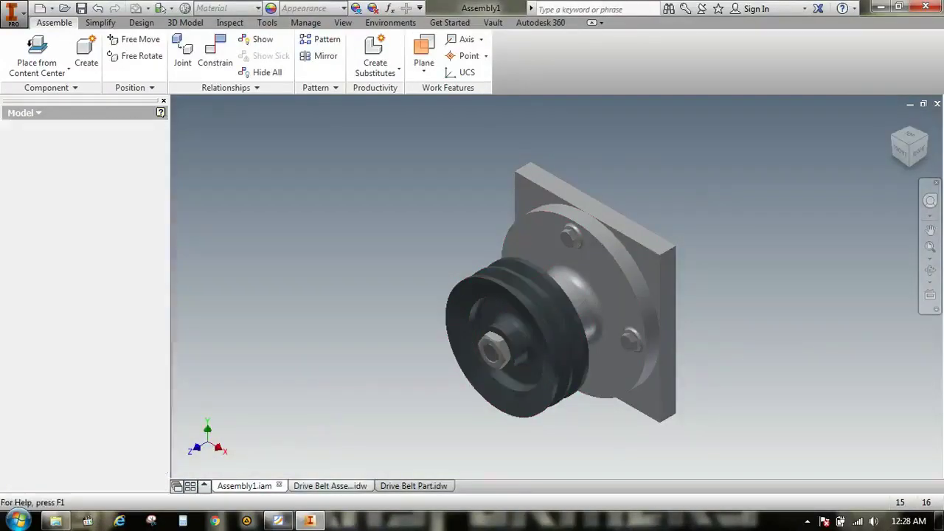
{"action": "left_click", "coordinate": [330, 486]}
{"action": "left_click", "coordinate": [369, 486]}
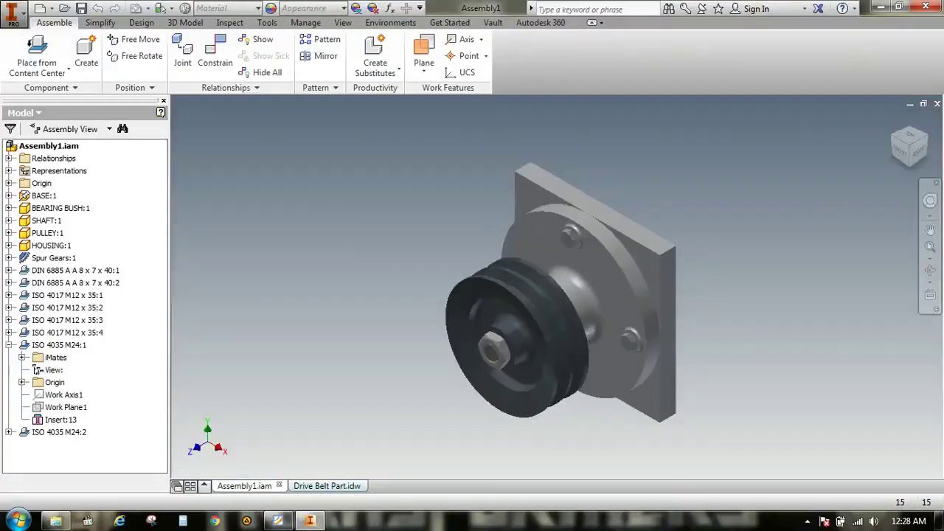
{"action": "left_click", "coordinate": [327, 486]}
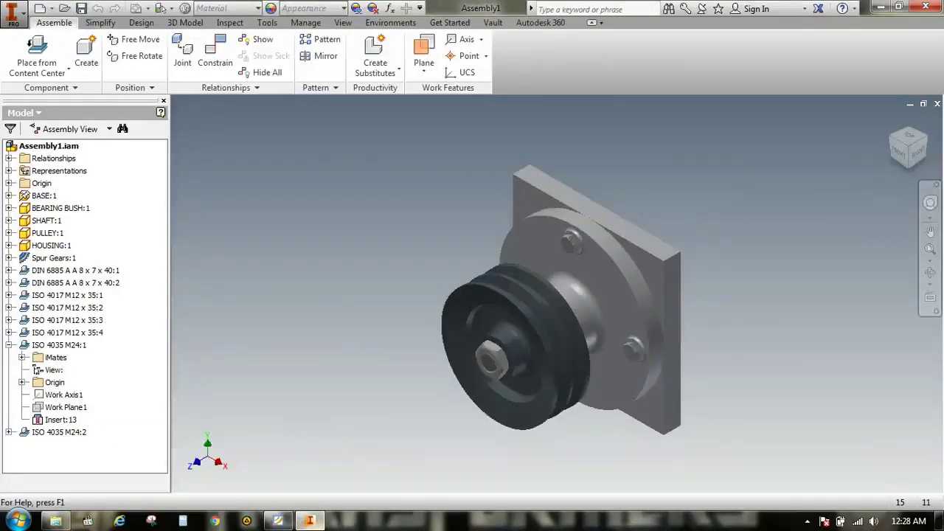
Step: Switch to Foxit Reader and review the sketch, part and assembly workflow diagram and the following page of MODUL_AUTODESK_INVENTOR
{"action": "left_click", "coordinate": [278, 521]}
{"action": "scroll", "coordinate": [480, 280], "scroll_direction": "up", "scroll_amount": 3}
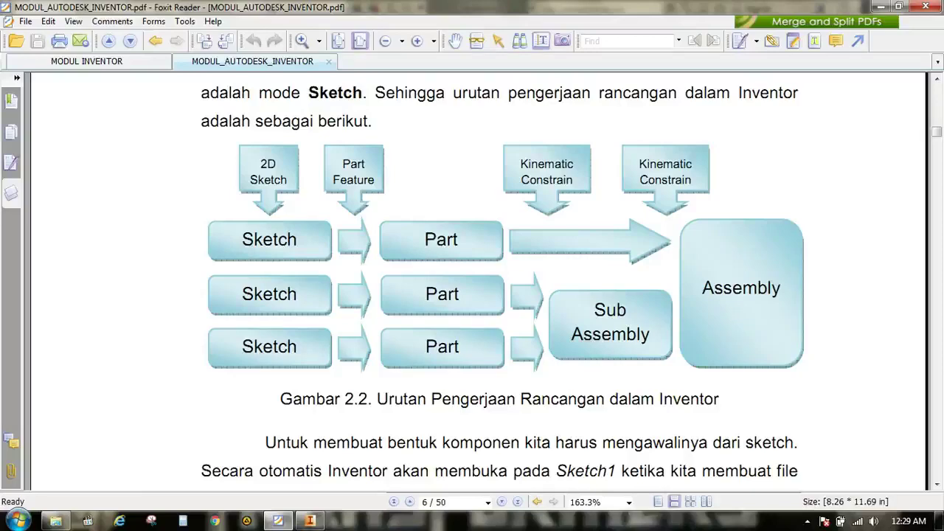
{"action": "scroll", "coordinate": [482, 282], "scroll_direction": "up", "scroll_amount": 1}
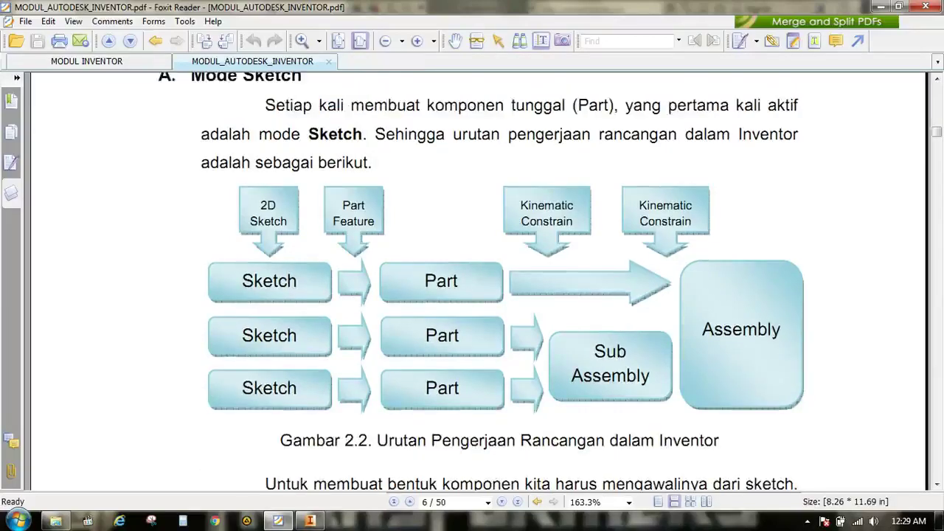
{"action": "scroll", "coordinate": [482, 282], "scroll_direction": "down", "scroll_amount": 1}
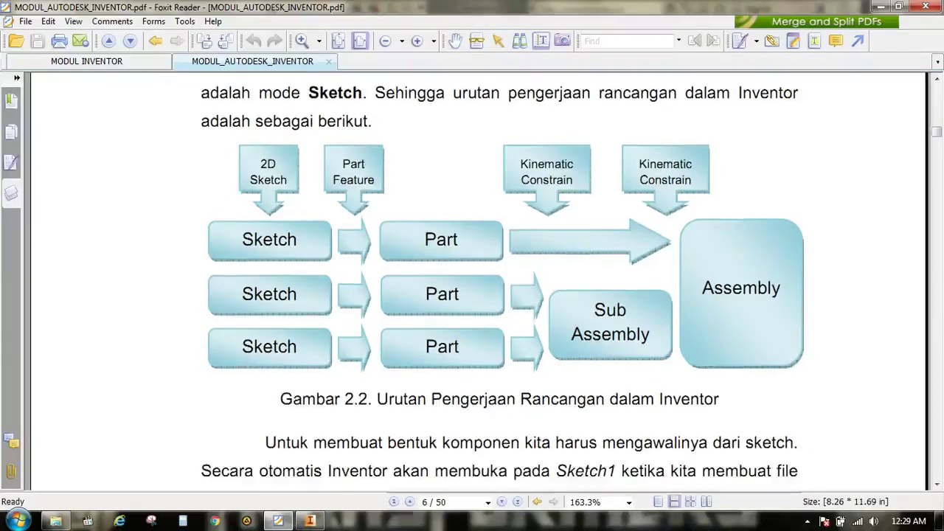
{"action": "scroll", "coordinate": [482, 282], "scroll_direction": "down", "scroll_amount": 15}
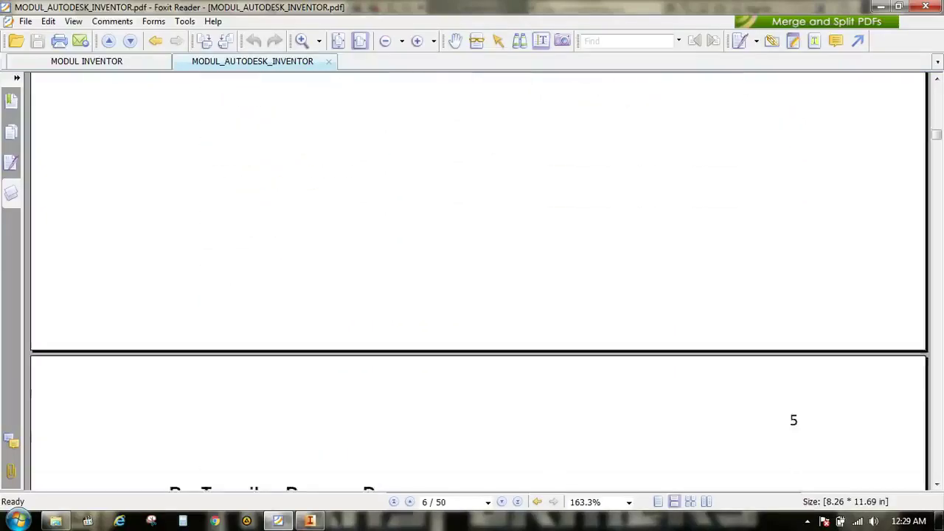
{"action": "scroll", "coordinate": [482, 282], "scroll_direction": "down", "scroll_amount": 9}
Step: Switch back to Inventor, close the Assembly1 model and exit the program
{"action": "left_click", "coordinate": [310, 521]}
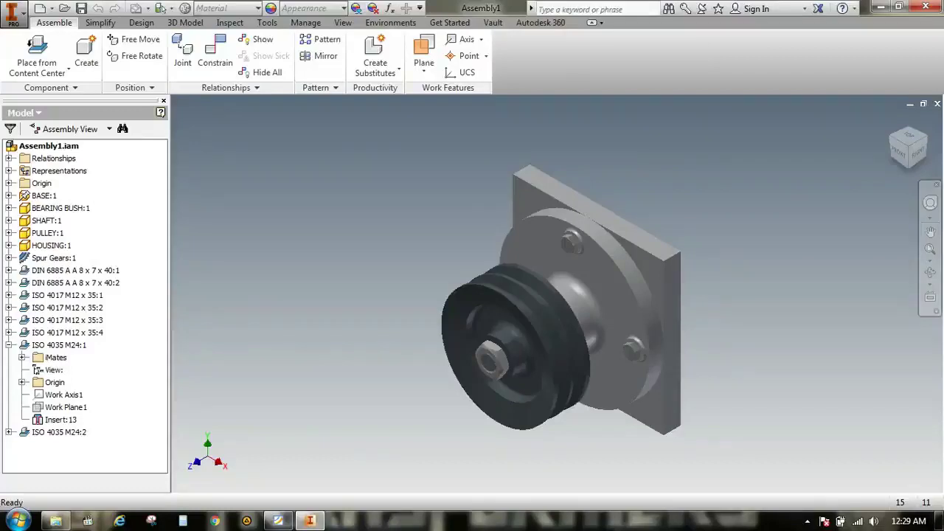
{"action": "left_click", "coordinate": [937, 104]}
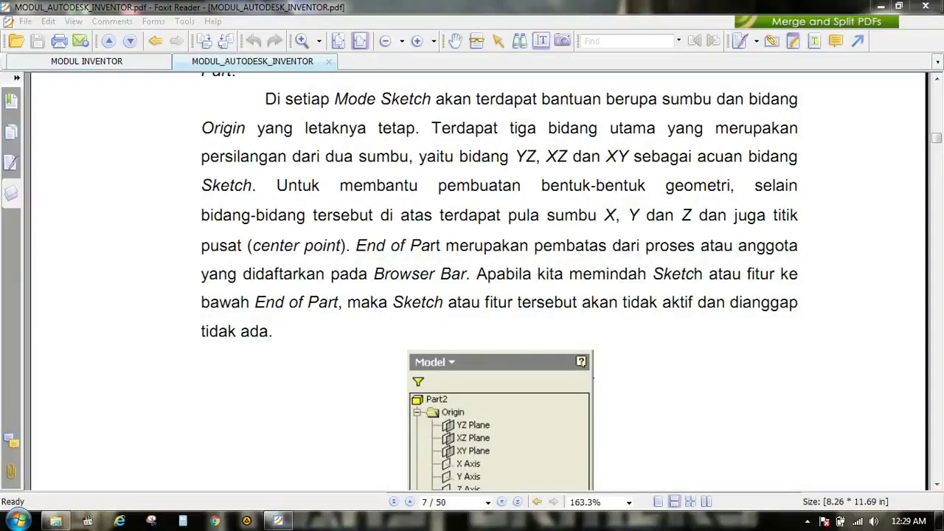
Step: Skim the MODUL_AUTODESK_INVENTOR chapter covering the browser bar, sketch commands, projected geometry, geometric constraints and the Latihan 2 sketch exercise
{"action": "scroll", "coordinate": [487, 281], "scroll_direction": "down", "scroll_amount": 15}
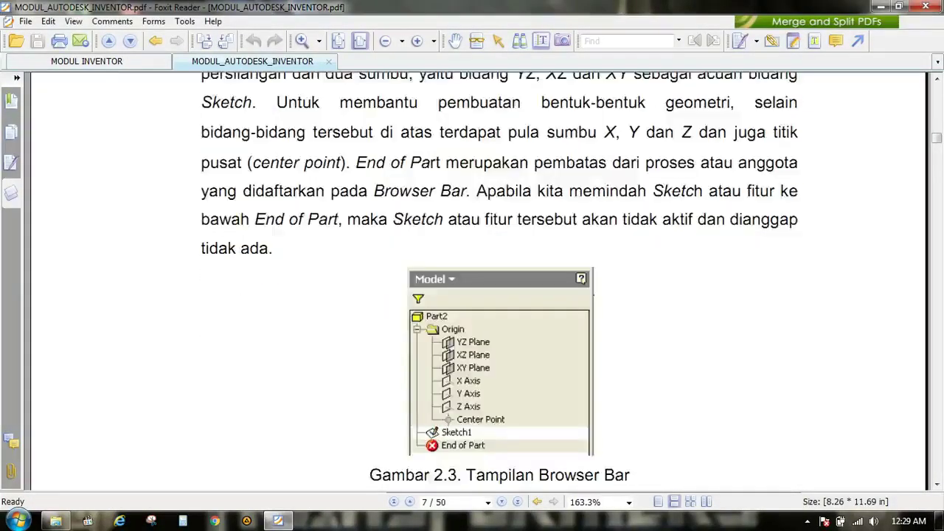
{"action": "scroll", "coordinate": [487, 280], "scroll_direction": "down", "scroll_amount": 15}
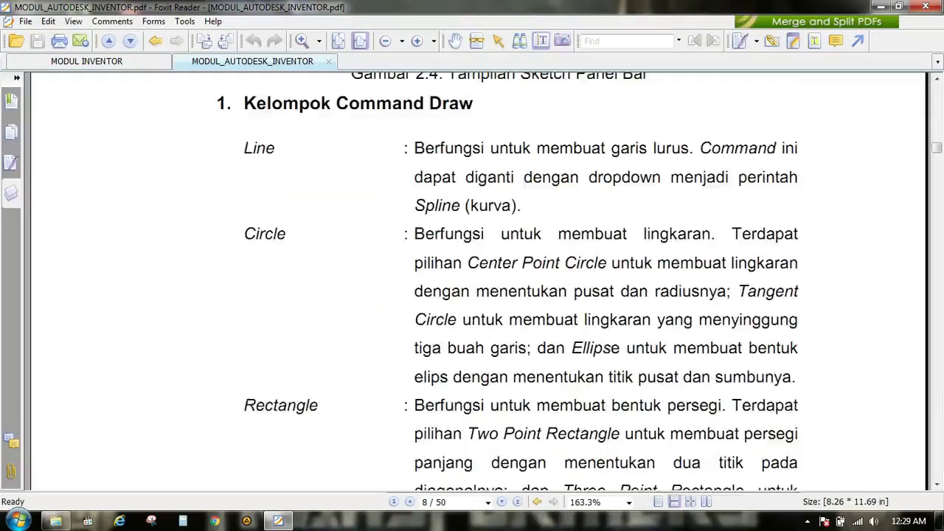
{"action": "scroll", "coordinate": [487, 281], "scroll_direction": "down", "scroll_amount": 15}
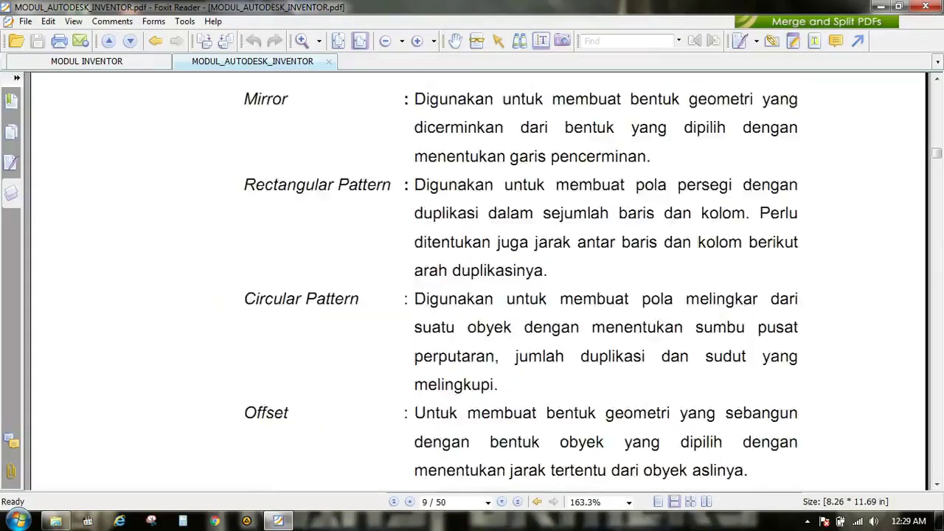
{"action": "scroll", "coordinate": [487, 280], "scroll_direction": "down", "scroll_amount": 15}
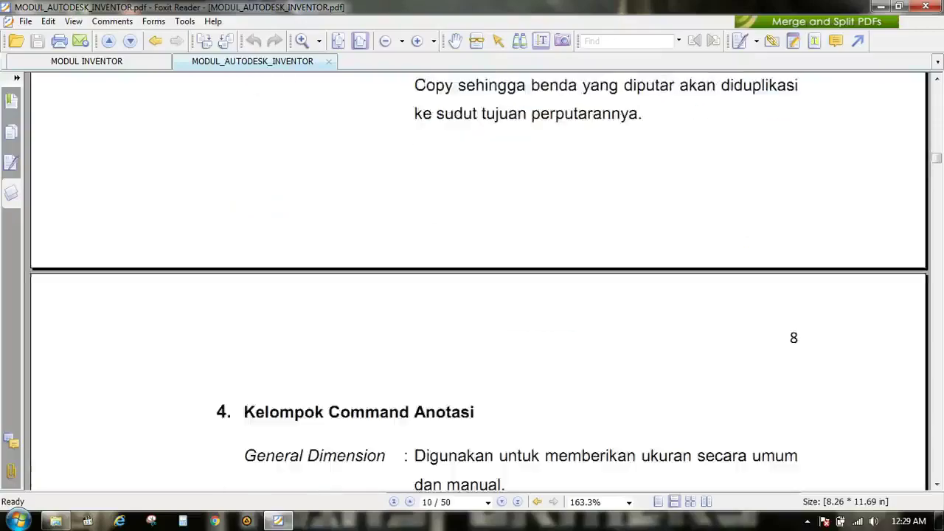
{"action": "scroll", "coordinate": [487, 280], "scroll_direction": "down", "scroll_amount": 15}
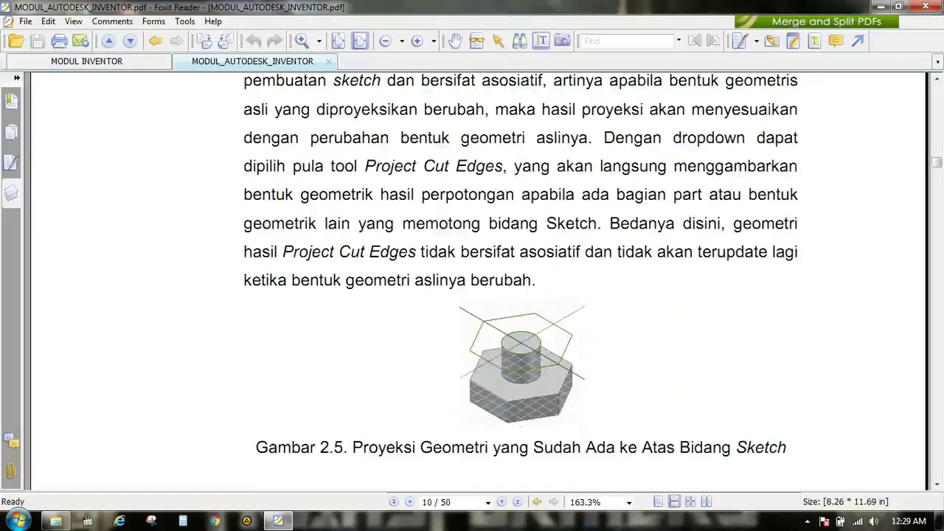
{"action": "scroll", "coordinate": [487, 280], "scroll_direction": "down", "scroll_amount": 10}
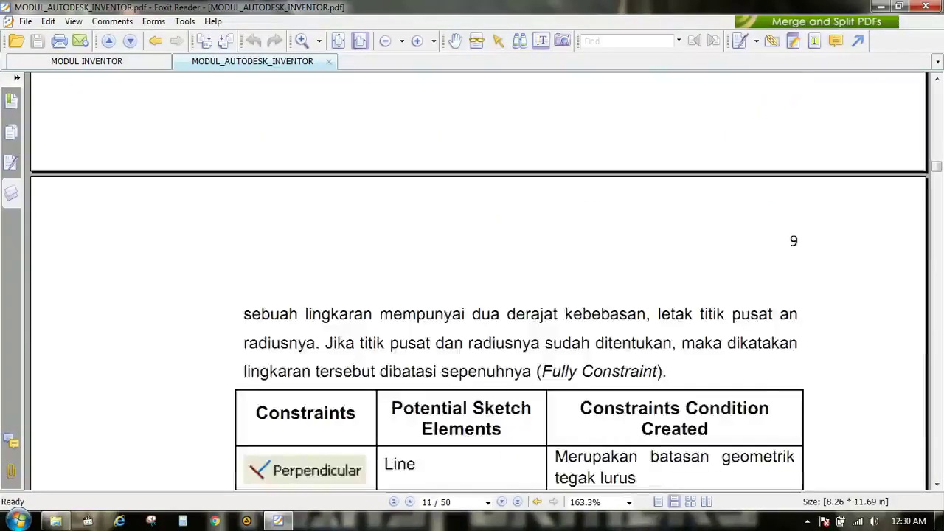
{"action": "scroll", "coordinate": [487, 281], "scroll_direction": "up", "scroll_amount": 3}
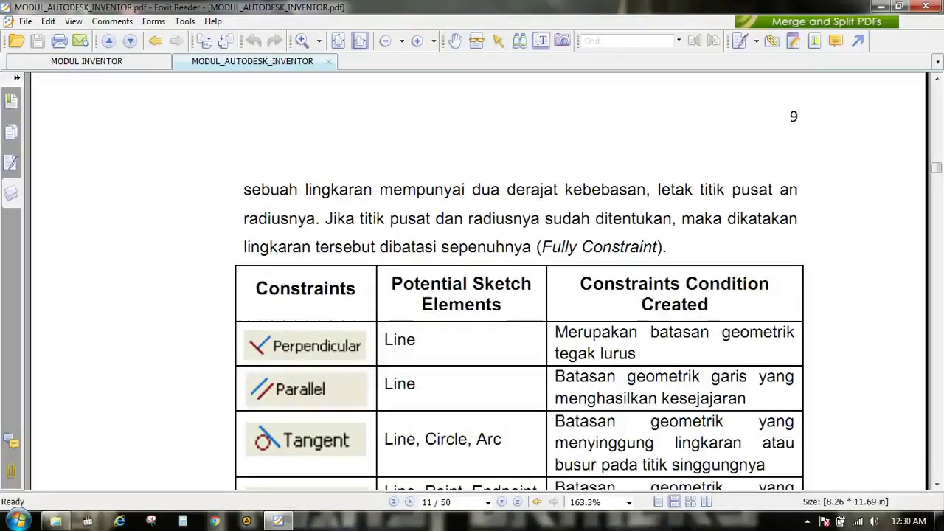
{"action": "scroll", "coordinate": [487, 280], "scroll_direction": "up", "scroll_amount": 3}
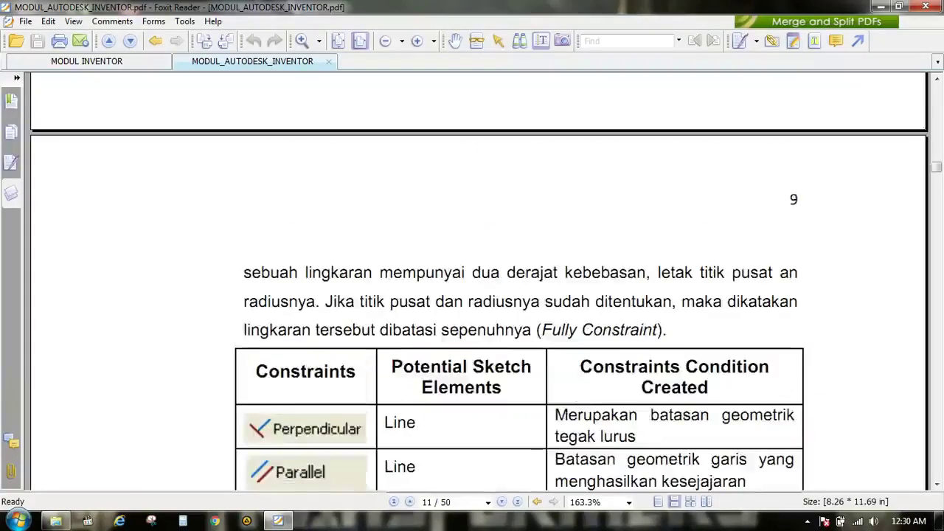
{"action": "scroll", "coordinate": [487, 280], "scroll_direction": "down", "scroll_amount": 6}
{"action": "scroll", "coordinate": [487, 280], "scroll_direction": "down", "scroll_amount": 20}
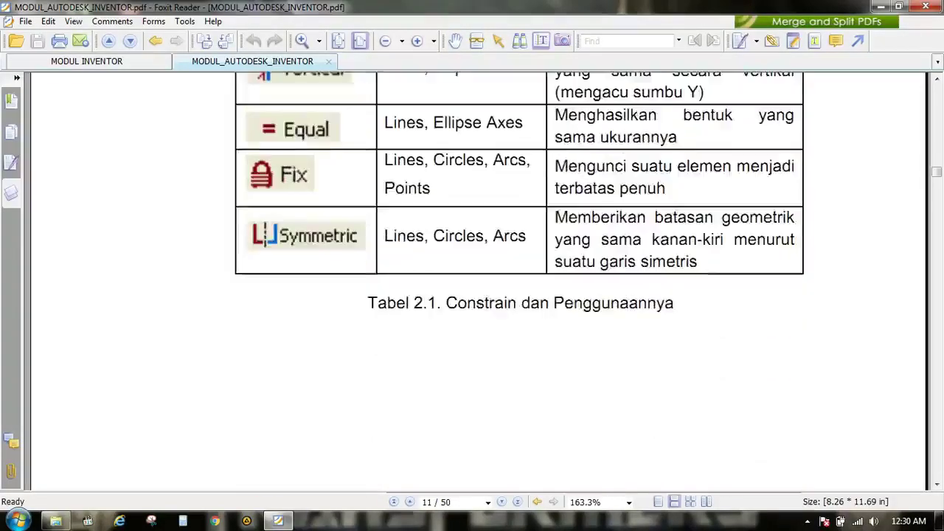
{"action": "scroll", "coordinate": [487, 281], "scroll_direction": "down", "scroll_amount": 10}
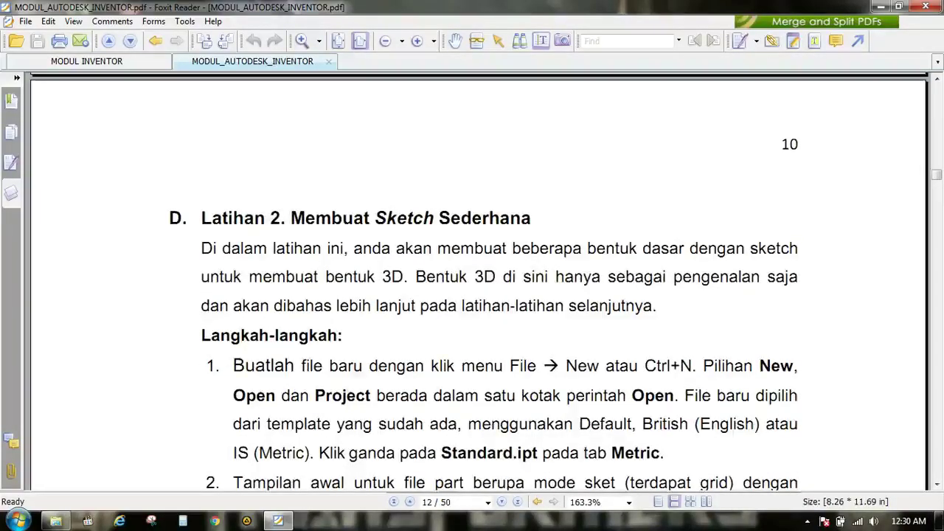
{"action": "scroll", "coordinate": [487, 281], "scroll_direction": "up", "scroll_amount": 15}
{"action": "scroll", "coordinate": [520, 280], "scroll_direction": "up", "scroll_amount": 10}
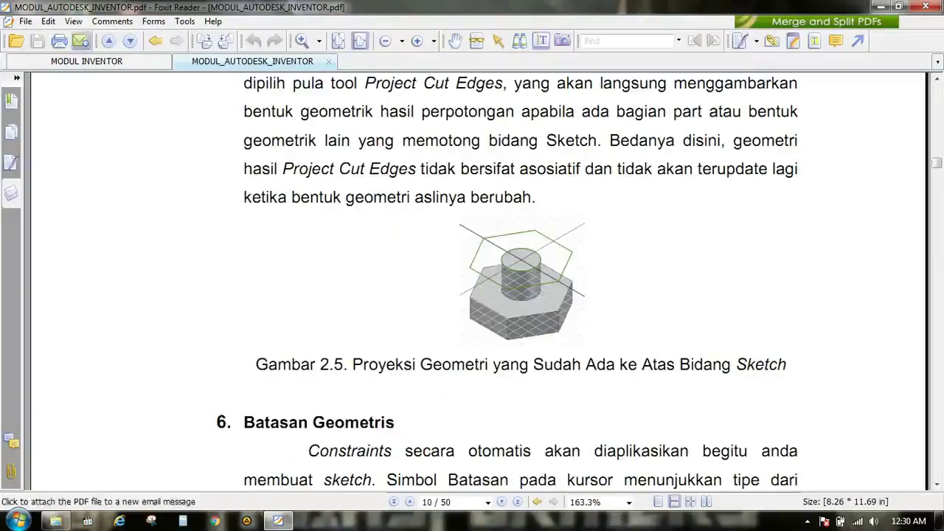
Step: Switch to the MODUL INVENTOR document and review its instructions on the start window and creating a new file
{"action": "left_click", "coordinate": [86, 61]}
{"action": "scroll", "coordinate": [479, 280], "scroll_direction": "down", "scroll_amount": 8}
{"action": "scroll", "coordinate": [479, 281], "scroll_direction": "up", "scroll_amount": 2}
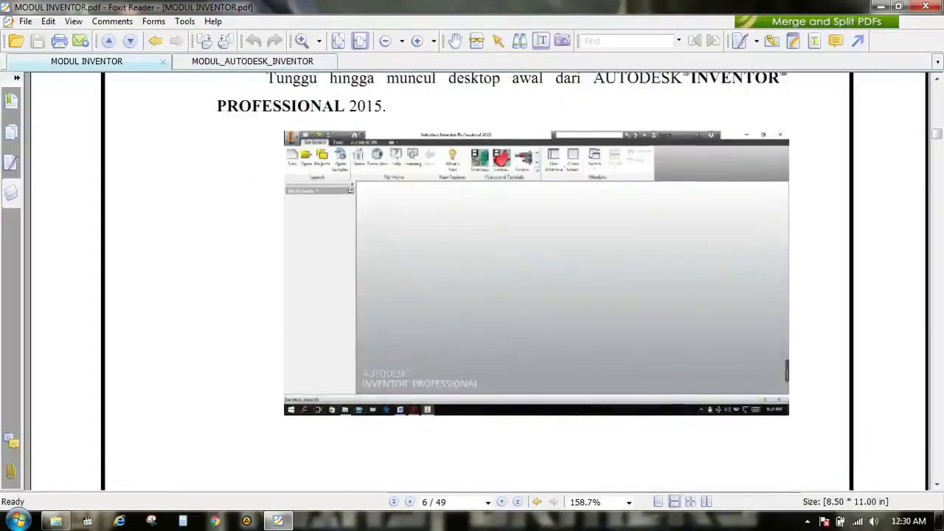
{"action": "scroll", "coordinate": [480, 281], "scroll_direction": "down", "scroll_amount": 10}
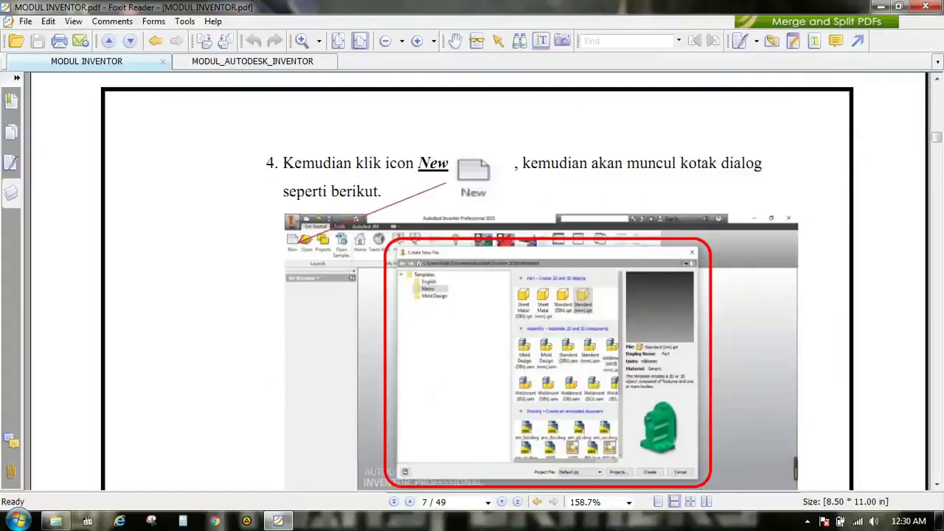
{"action": "scroll", "coordinate": [479, 281], "scroll_direction": "down", "scroll_amount": 2}
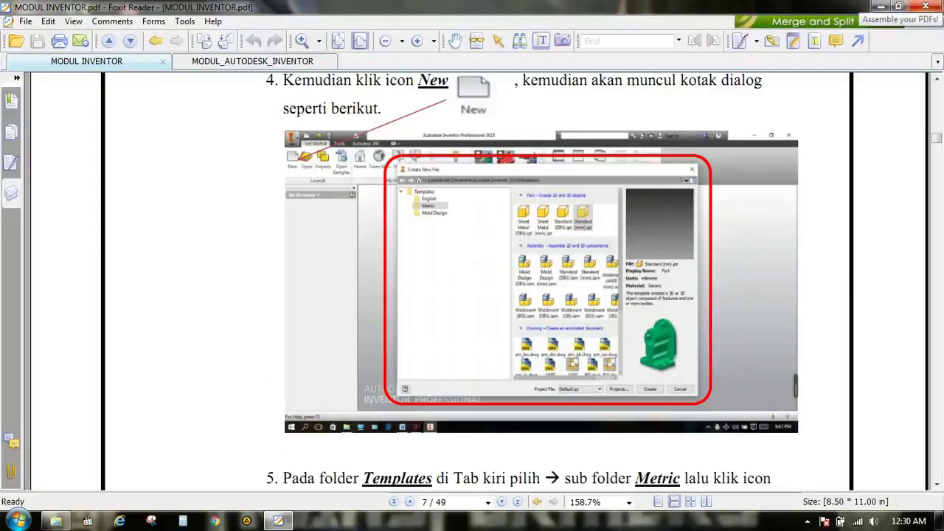
Step: Exit Foxit Reader with all its document tabs, and start Autodesk Inventor Professional 2014 with its welcome window dismissed
{"action": "left_click", "coordinate": [926, 6]}
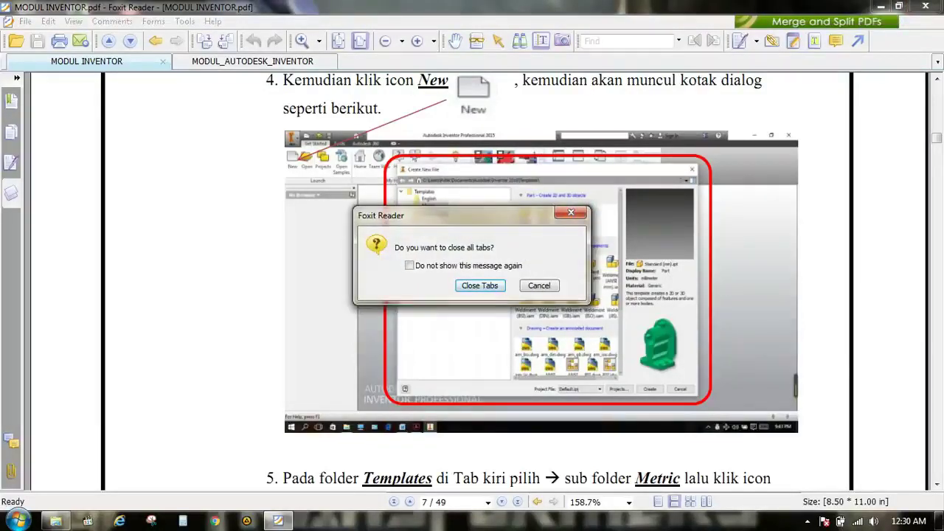
{"action": "key", "text": "Return"}
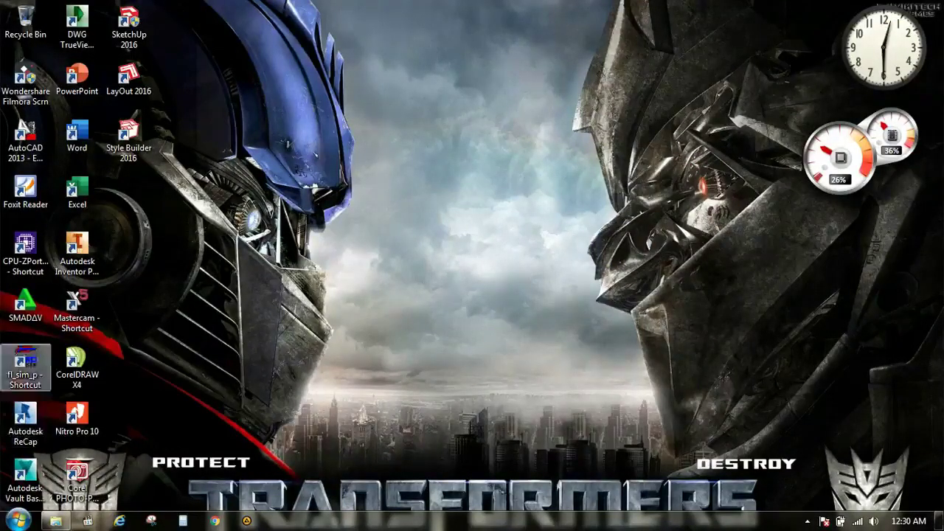
{"action": "double_click", "coordinate": [77, 251]}
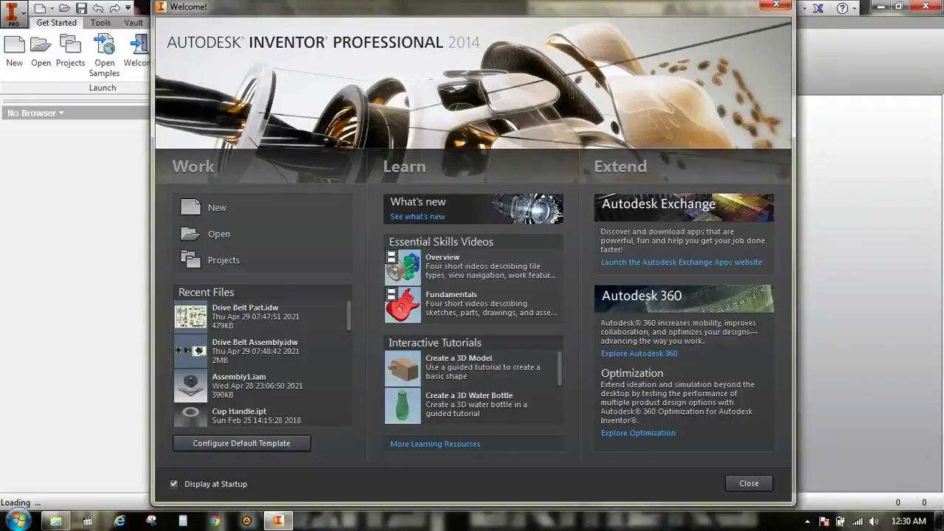
{"action": "left_click", "coordinate": [749, 484]}
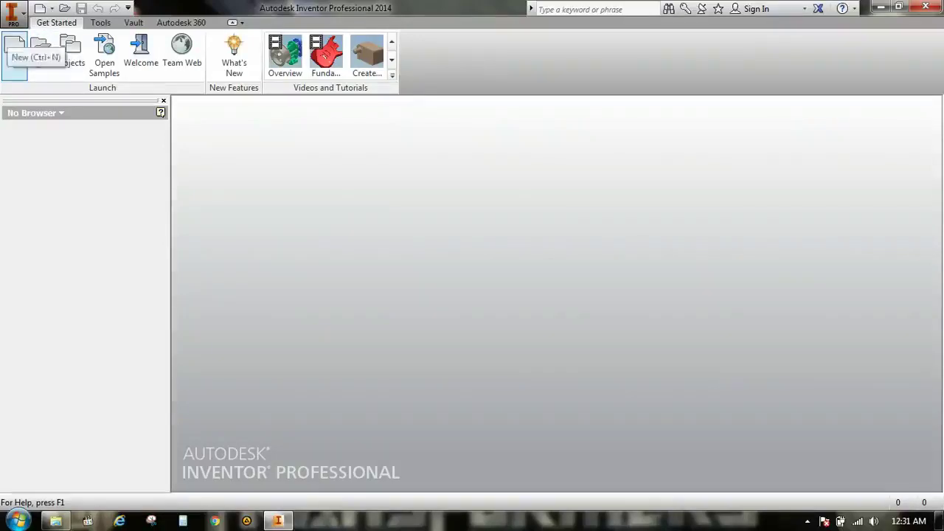
Step: Open the dialog for creating a new file and review the Metric part, assembly, drawing and presentation templates
{"action": "left_click", "coordinate": [14, 50]}
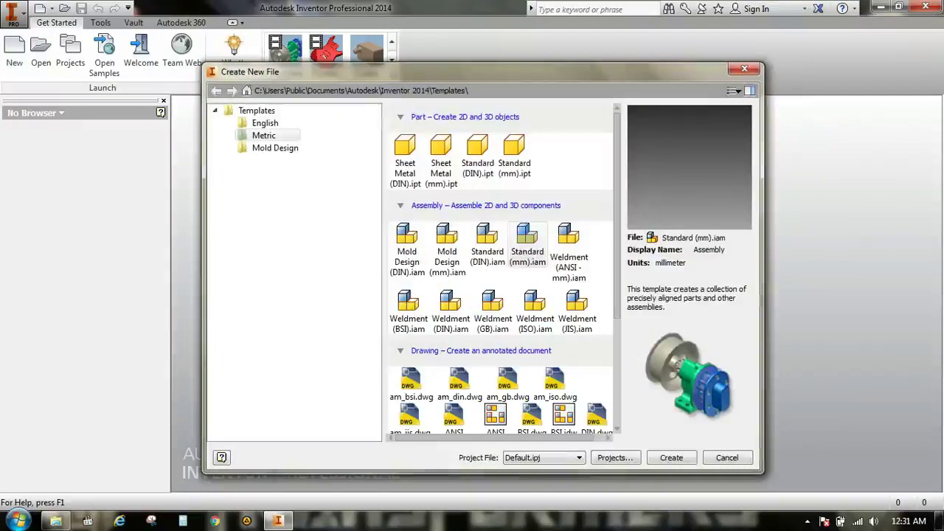
{"action": "scroll", "coordinate": [502, 270], "scroll_direction": "down", "scroll_amount": 3}
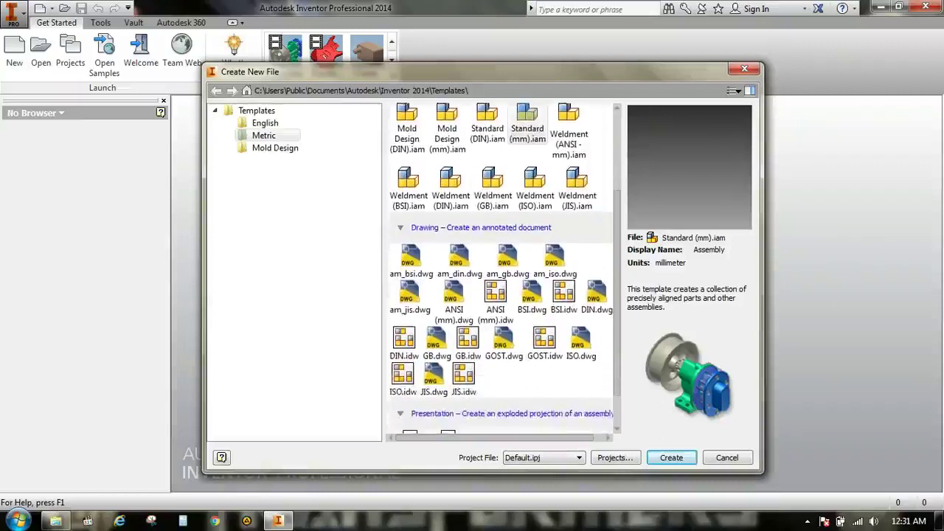
{"action": "scroll", "coordinate": [502, 269], "scroll_direction": "up", "scroll_amount": 2}
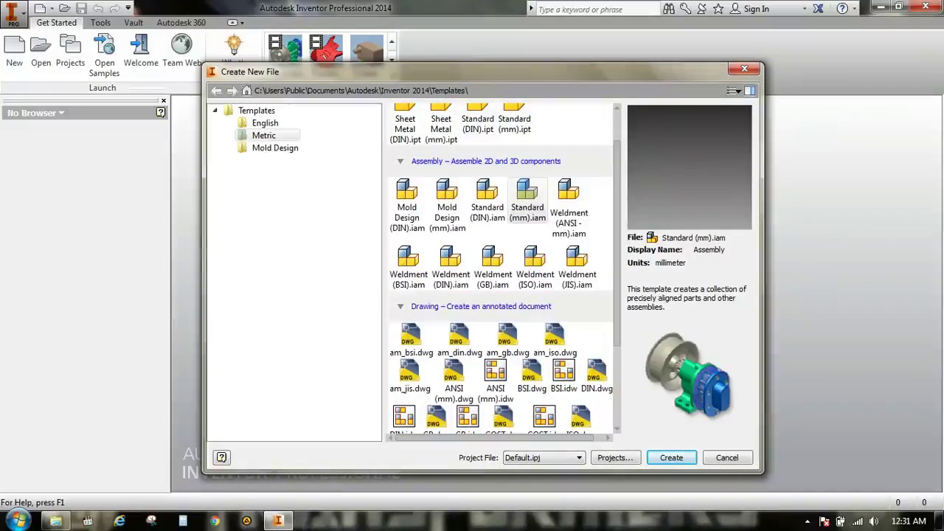
{"action": "scroll", "coordinate": [501, 269], "scroll_direction": "up", "scroll_amount": 1}
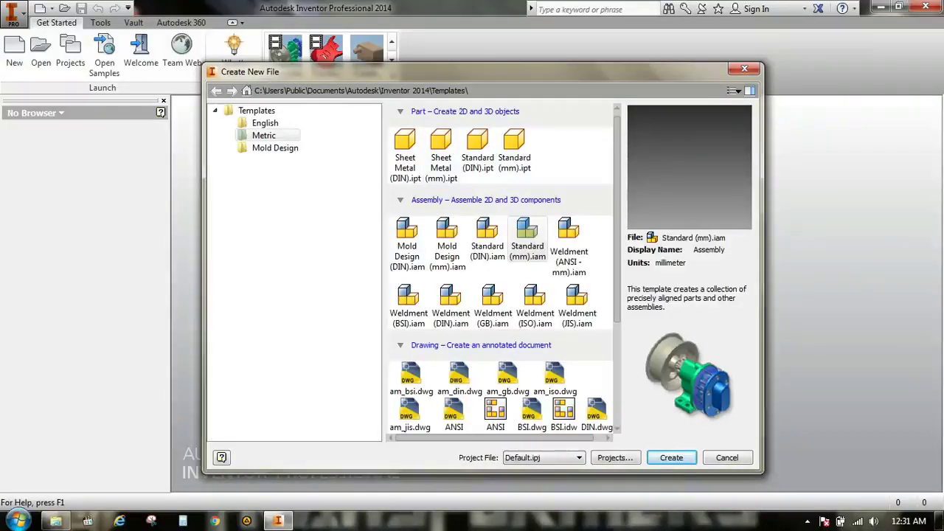
{"action": "scroll", "coordinate": [502, 270], "scroll_direction": "down", "scroll_amount": 4}
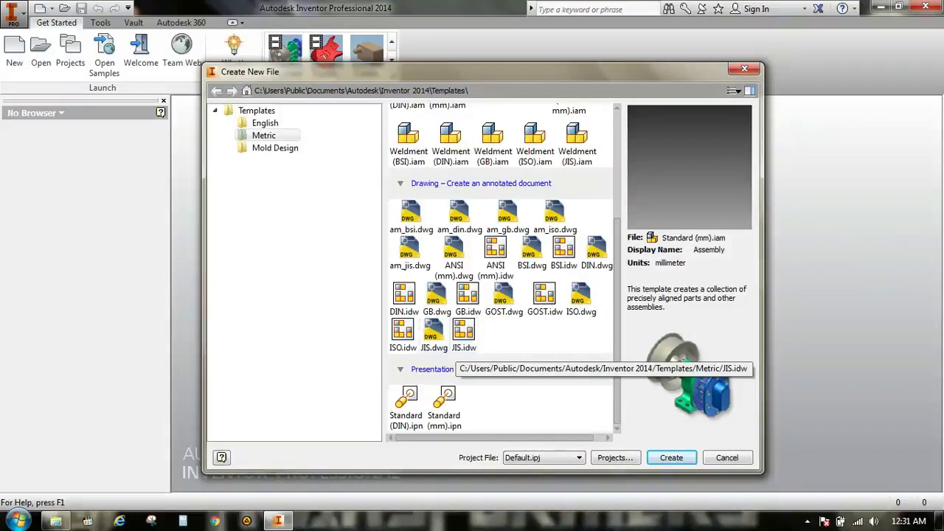
{"action": "scroll", "coordinate": [464, 339], "scroll_direction": "up", "scroll_amount": 2}
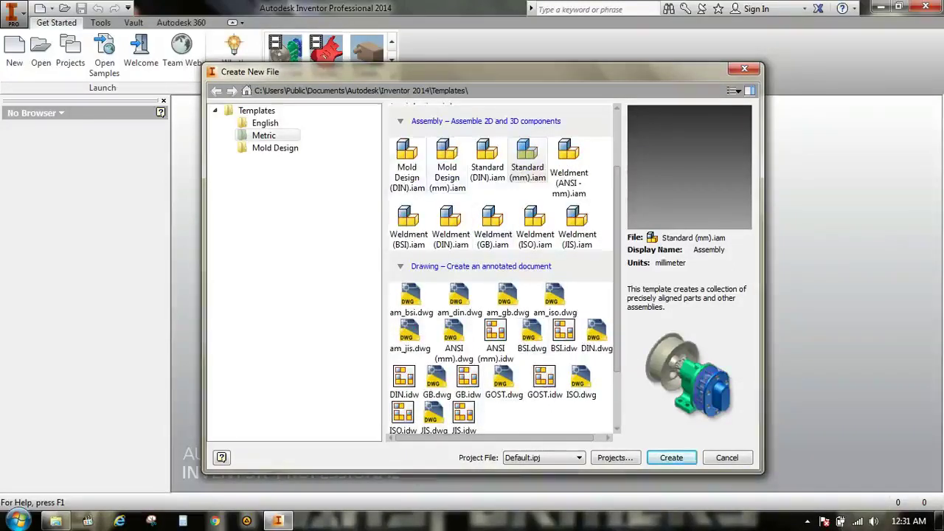
{"action": "scroll", "coordinate": [502, 266], "scroll_direction": "up", "scroll_amount": 2}
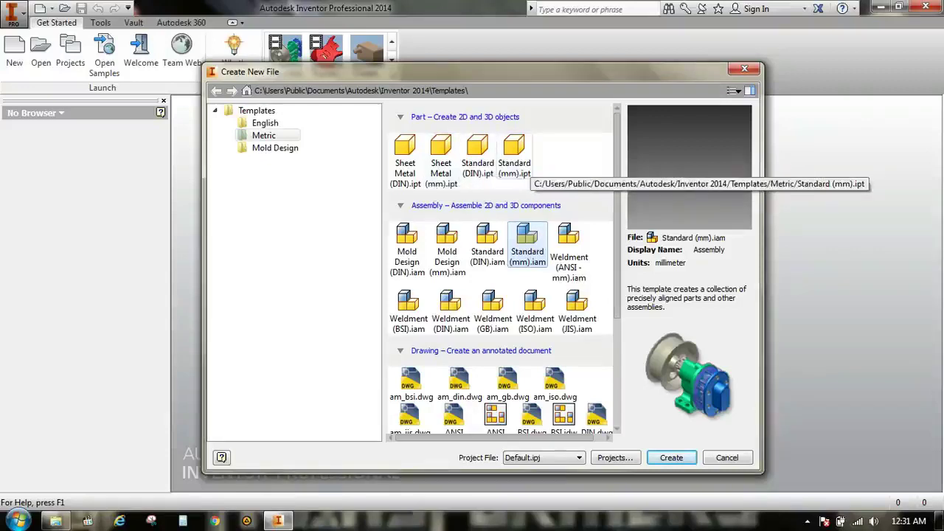
Step: Compare the Metric sheet metal and standard part templates, and create a new part from Standard (mm).ipt
{"action": "left_click", "coordinate": [440, 152]}
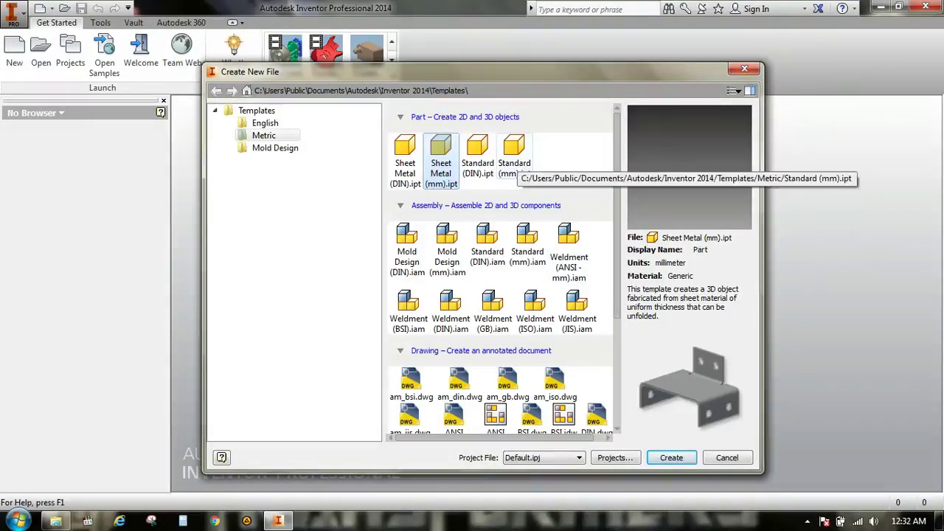
{"action": "left_click", "coordinate": [516, 159]}
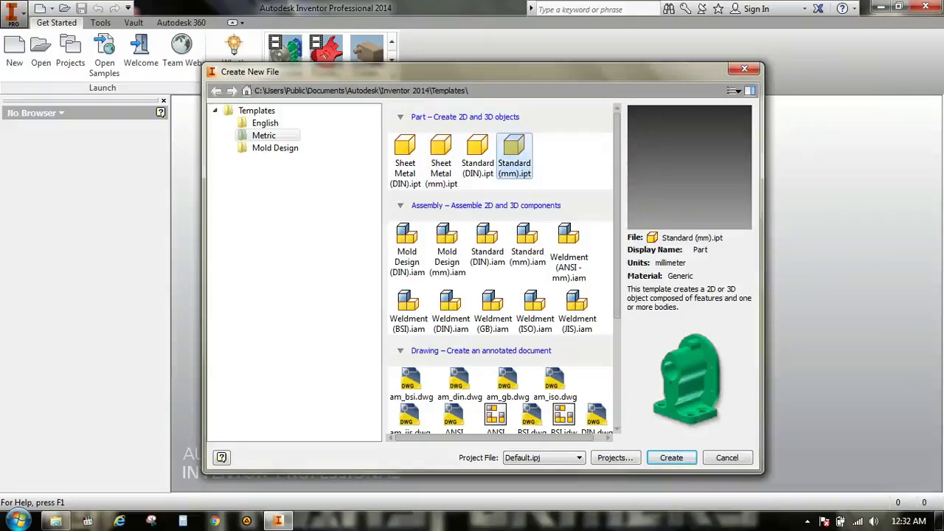
{"action": "left_click", "coordinate": [479, 157]}
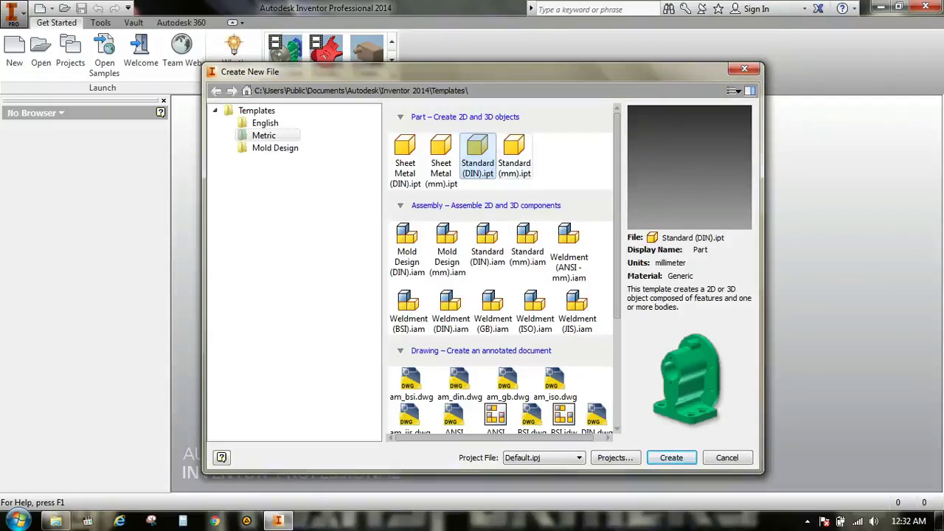
{"action": "left_click", "coordinate": [515, 157]}
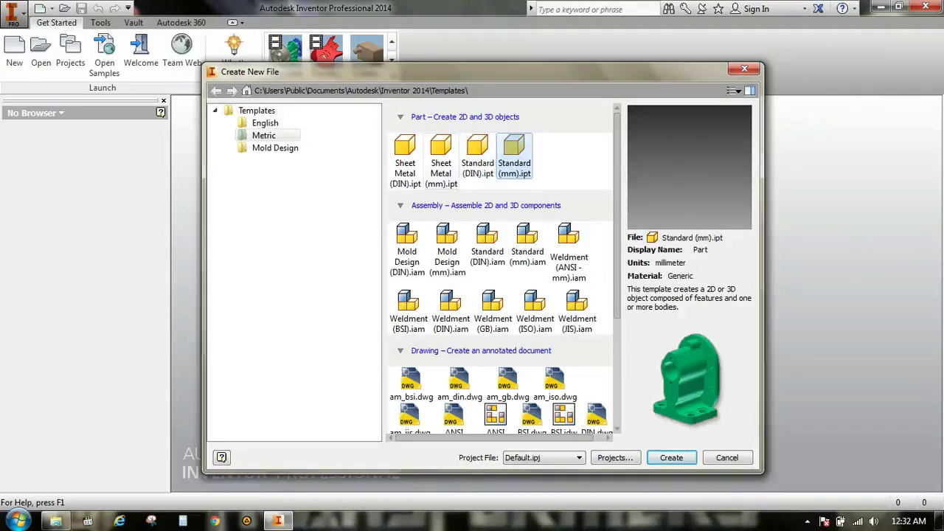
{"action": "left_click", "coordinate": [405, 160]}
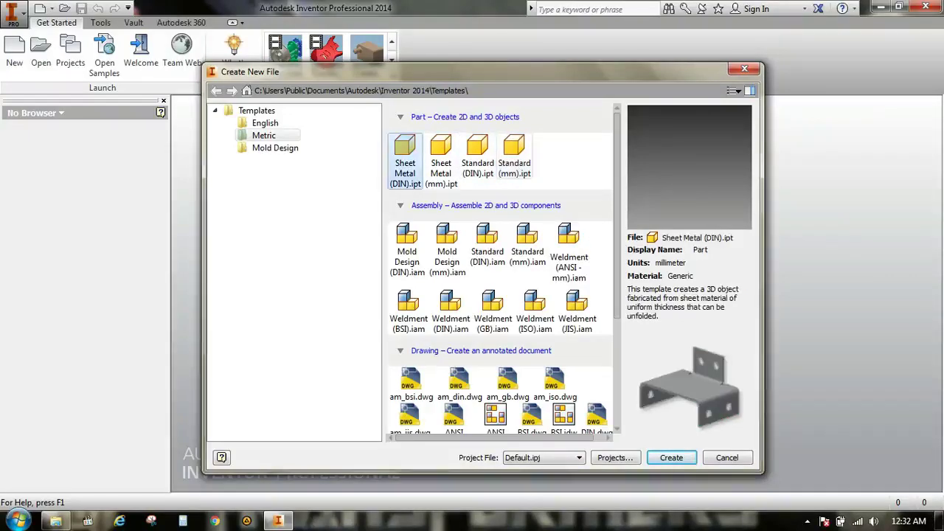
{"action": "left_click", "coordinate": [515, 161]}
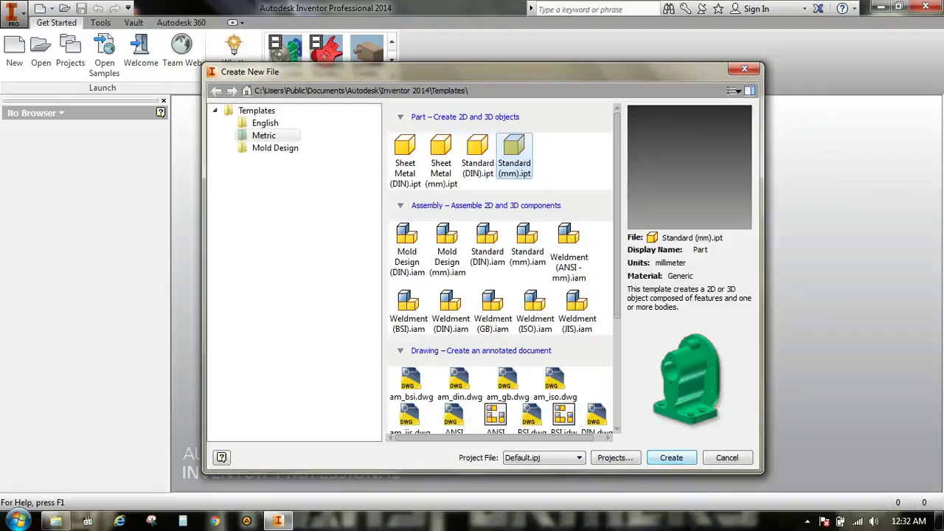
{"action": "double_click", "coordinate": [514, 157]}
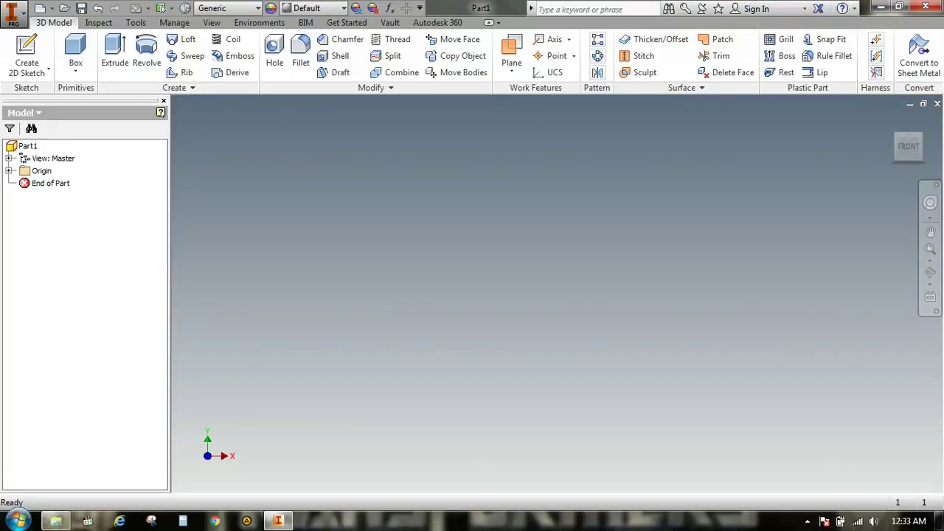
Step: Open the MODUL INVENTOR PDF from the DIKLATE P.SIS folder and go to page 7 on creating a new file
{"action": "left_click", "coordinate": [55, 521]}
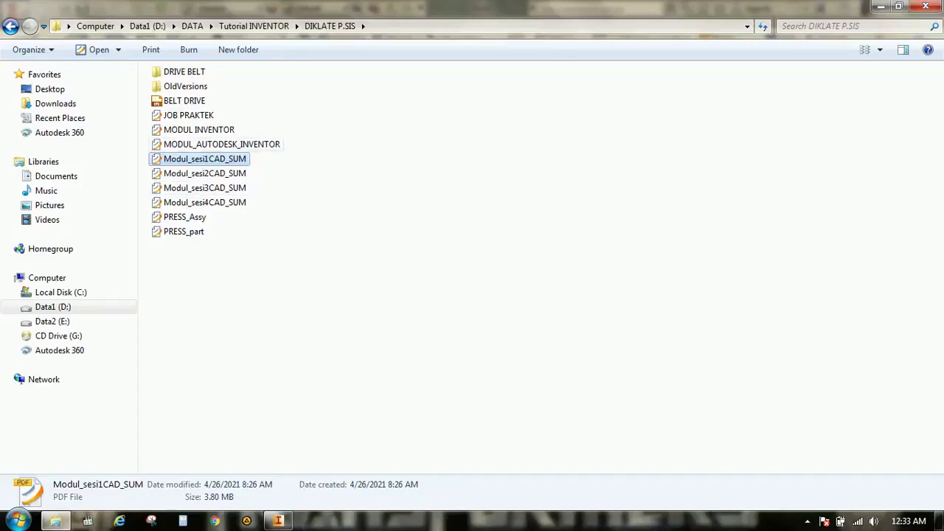
{"action": "double_click", "coordinate": [199, 129]}
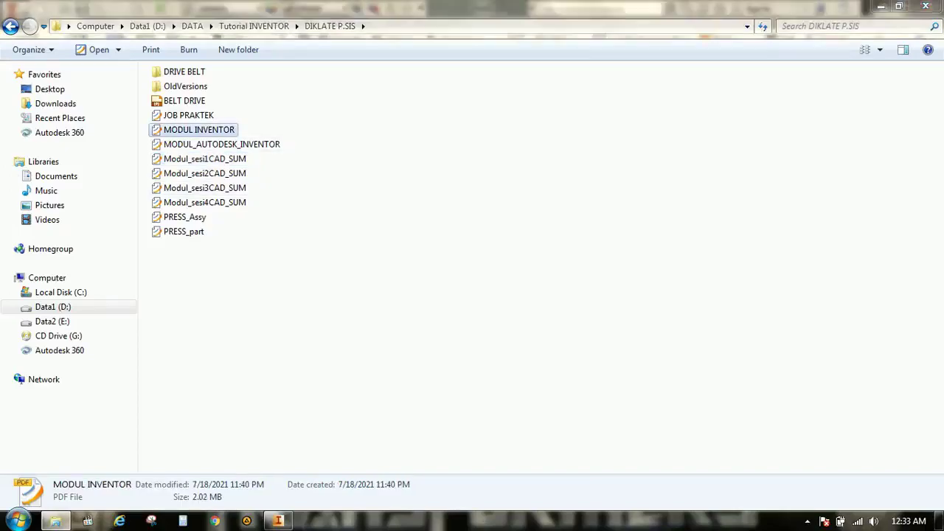
{"action": "scroll", "coordinate": [199, 130], "scroll_direction": "down", "scroll_amount": 3}
{"action": "scroll", "coordinate": [478, 273], "scroll_direction": "down", "scroll_amount": 10}
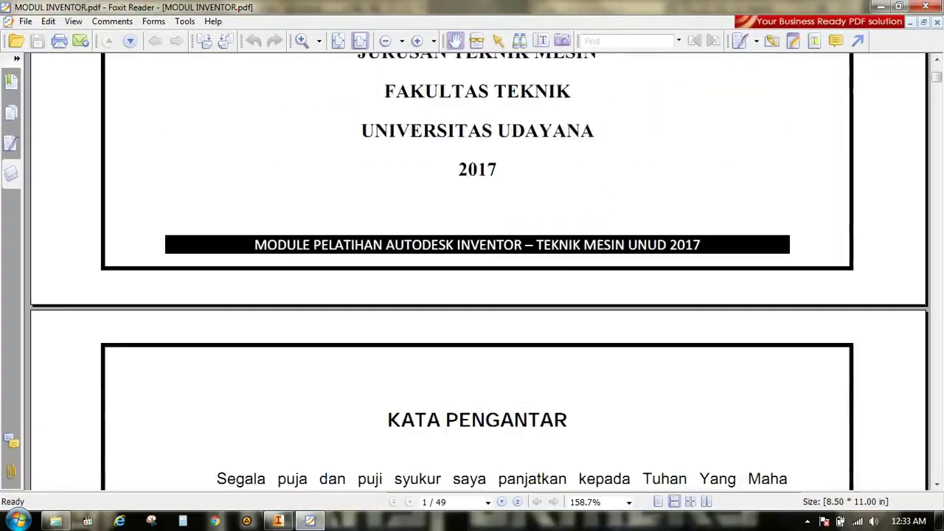
{"action": "left_click", "coordinate": [339, 41]}
{"action": "scroll", "coordinate": [478, 273], "scroll_direction": "down", "scroll_amount": 20}
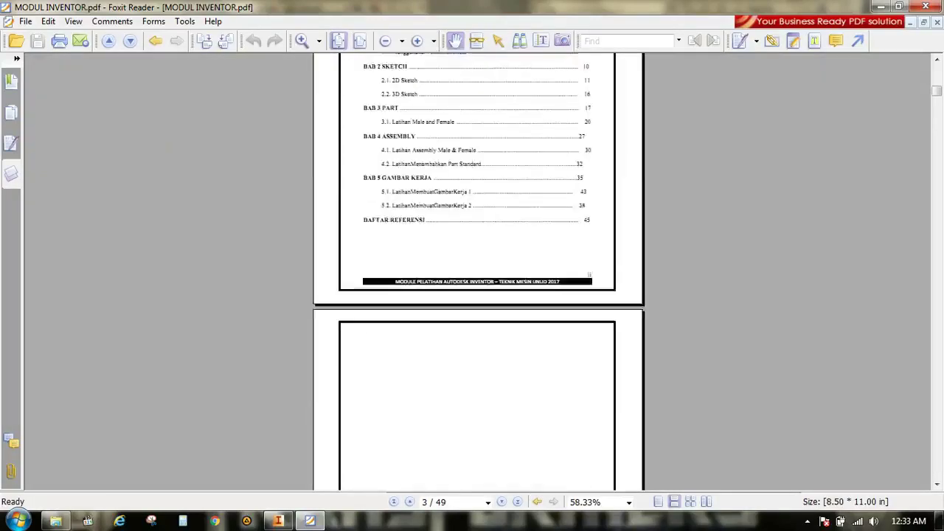
{"action": "scroll", "coordinate": [478, 273], "scroll_direction": "down", "scroll_amount": 10}
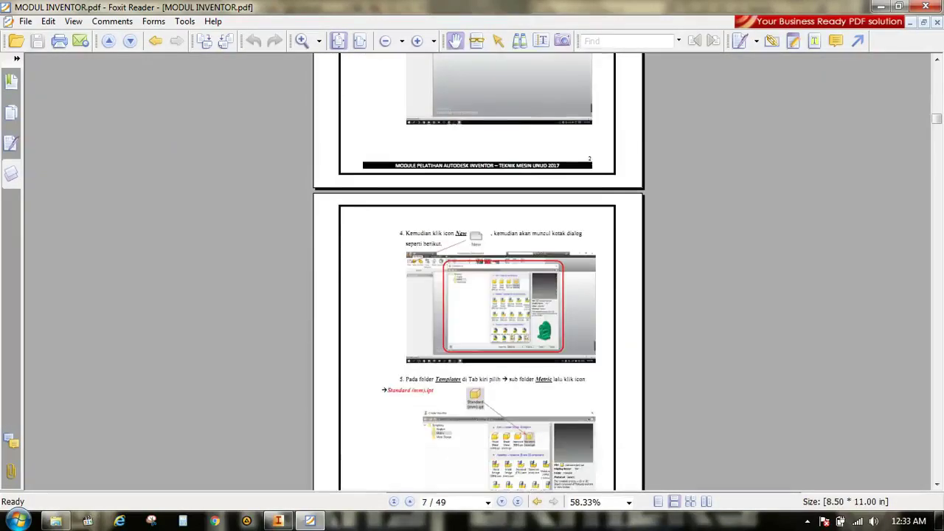
Step: Read the module's instructions on choosing Standard (mm).ipt, the template type descriptions and section 1.2 on menus and toolbars at page width
{"action": "left_click", "coordinate": [360, 42]}
{"action": "scroll", "coordinate": [478, 273], "scroll_direction": "down", "scroll_amount": 8}
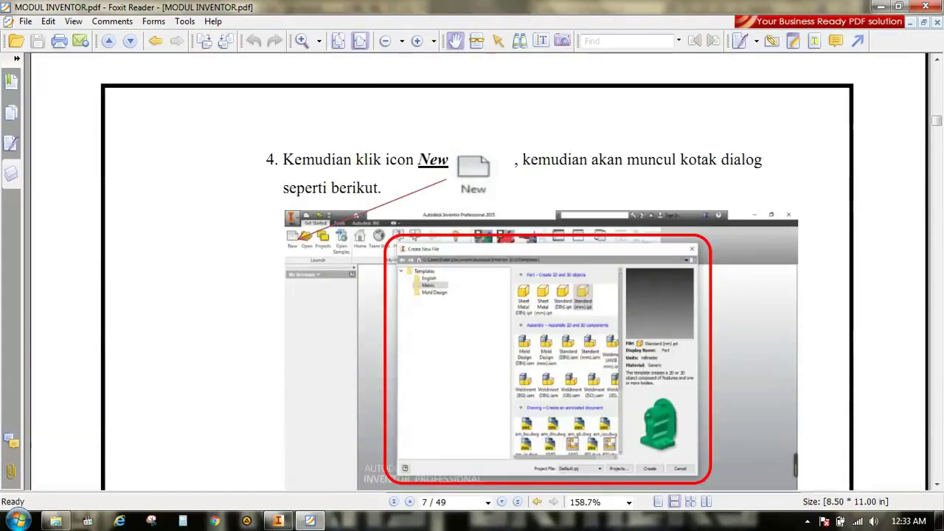
{"action": "scroll", "coordinate": [478, 273], "scroll_direction": "up", "scroll_amount": 5}
{"action": "scroll", "coordinate": [479, 273], "scroll_direction": "down", "scroll_amount": 15}
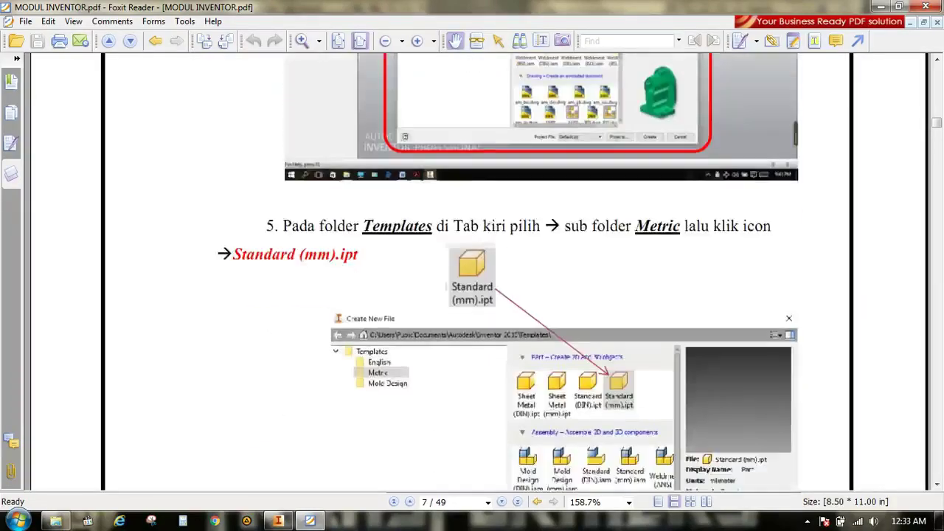
{"action": "scroll", "coordinate": [478, 273], "scroll_direction": "down", "scroll_amount": 11}
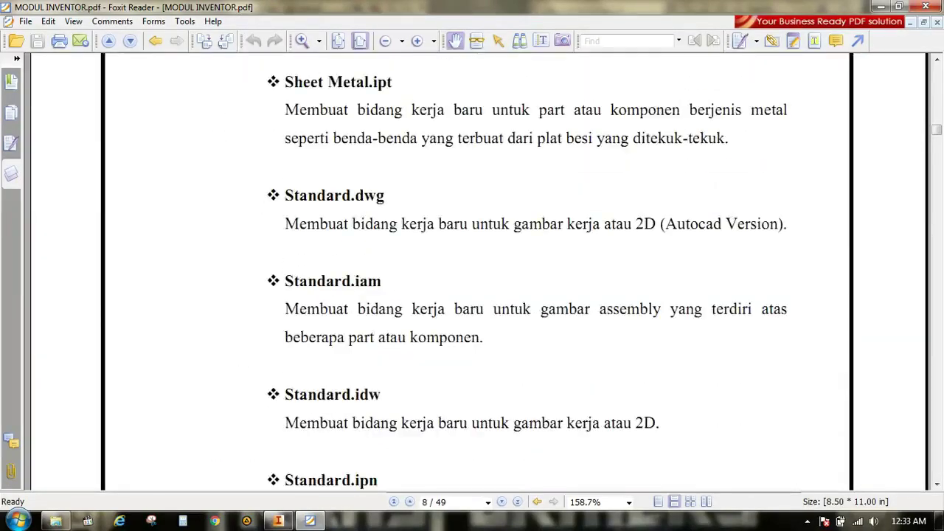
{"action": "scroll", "coordinate": [478, 273], "scroll_direction": "up", "scroll_amount": 4}
{"action": "scroll", "coordinate": [478, 273], "scroll_direction": "down", "scroll_amount": 1}
{"action": "scroll", "coordinate": [478, 273], "scroll_direction": "down", "scroll_amount": 15}
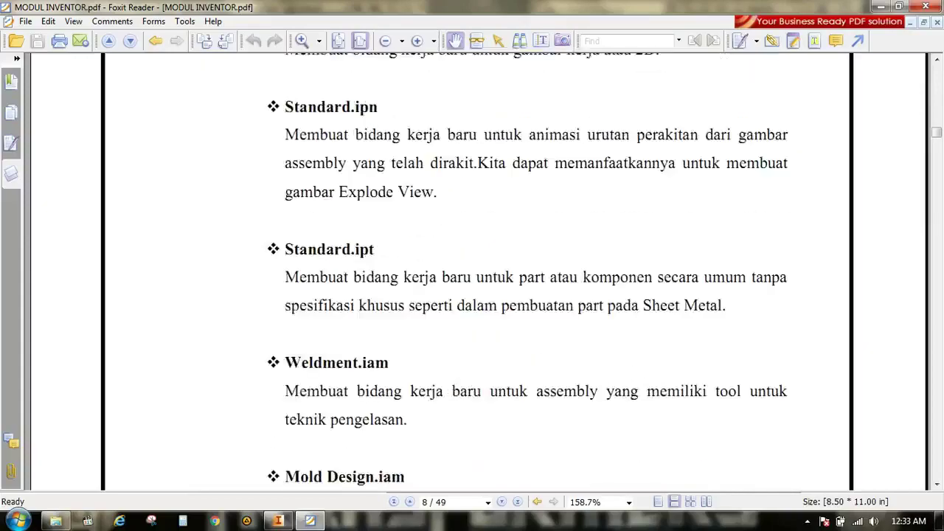
{"action": "scroll", "coordinate": [478, 273], "scroll_direction": "down", "scroll_amount": 15}
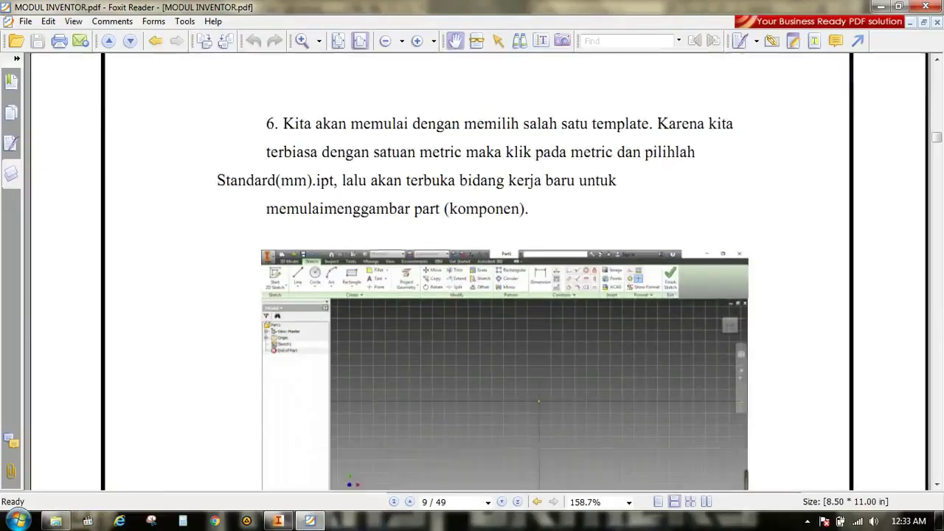
{"action": "scroll", "coordinate": [478, 273], "scroll_direction": "down", "scroll_amount": 5}
{"action": "scroll", "coordinate": [478, 273], "scroll_direction": "up", "scroll_amount": 5}
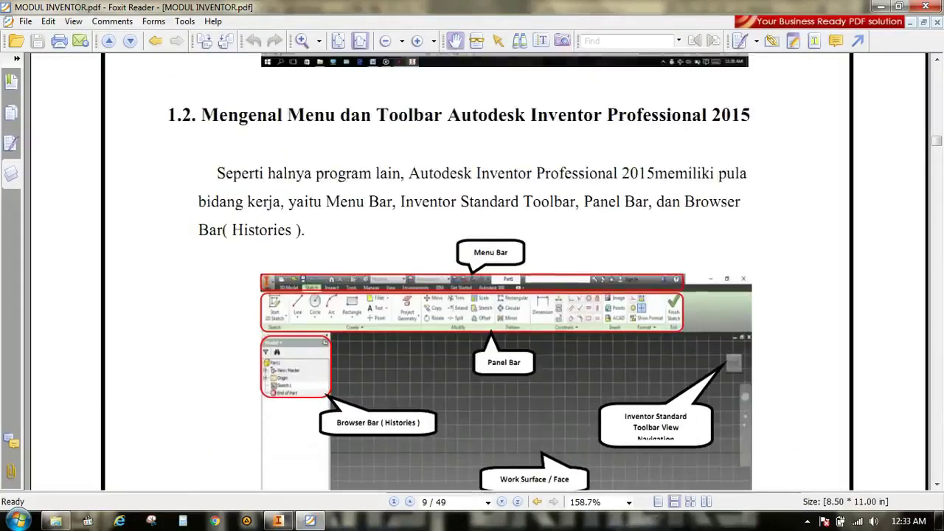
{"action": "scroll", "coordinate": [478, 273], "scroll_direction": "up", "scroll_amount": 12}
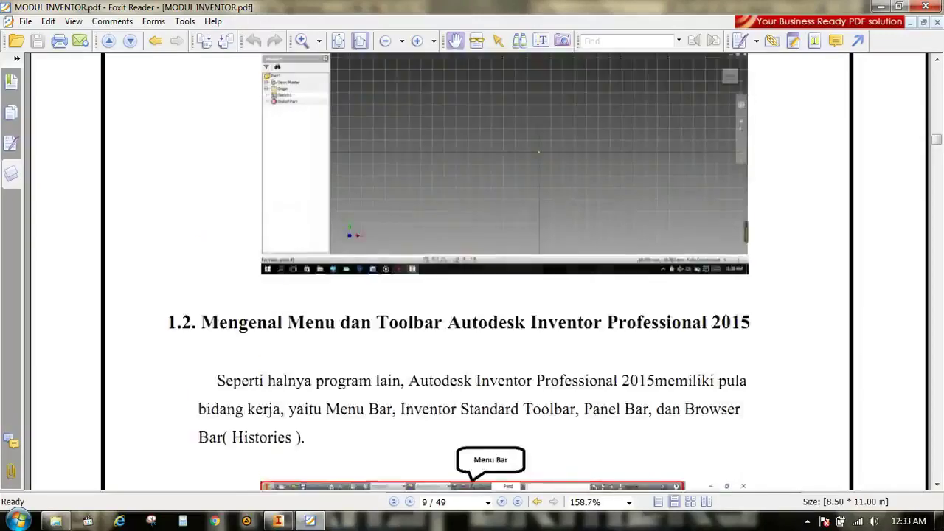
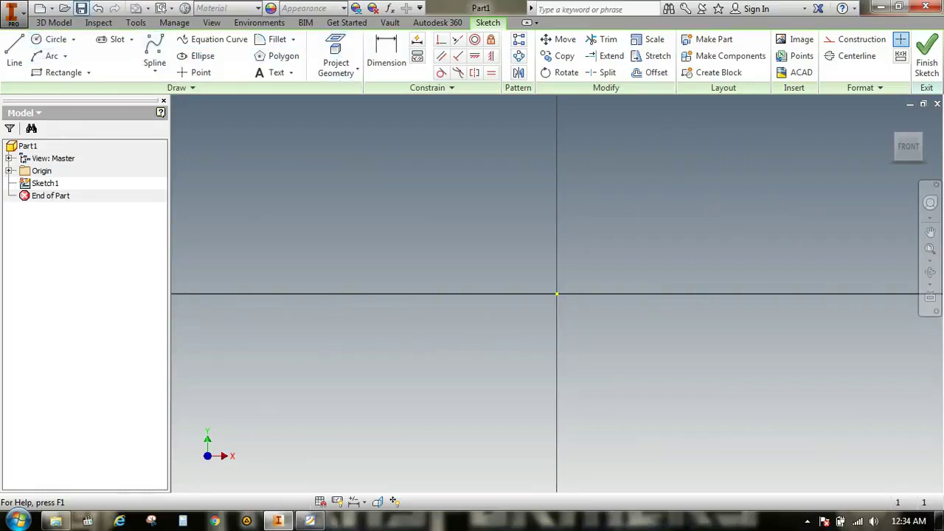
Step: Compare the part's 3D modelling and sketching command sets, and check the interface area descriptions on page 10 of the MODUL INVENTOR PDF
{"action": "left_click", "coordinate": [54, 22]}
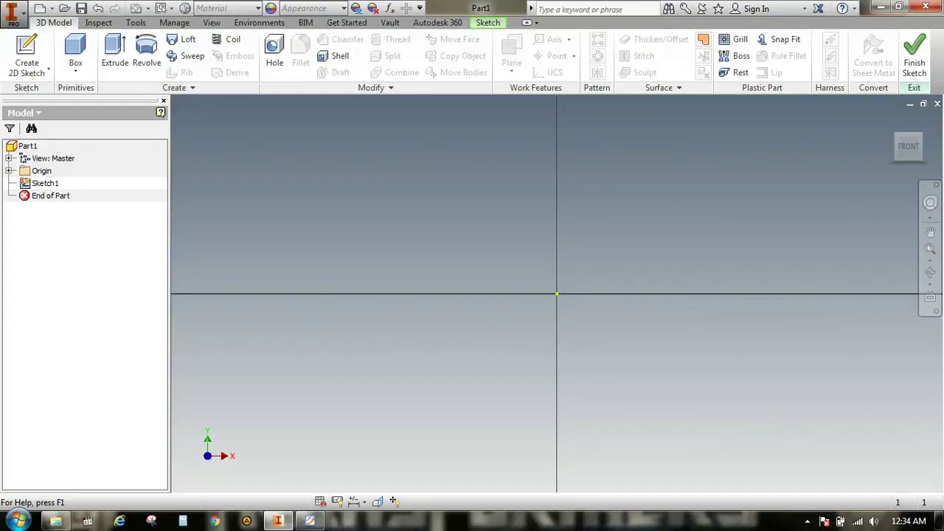
{"action": "left_click", "coordinate": [488, 23]}
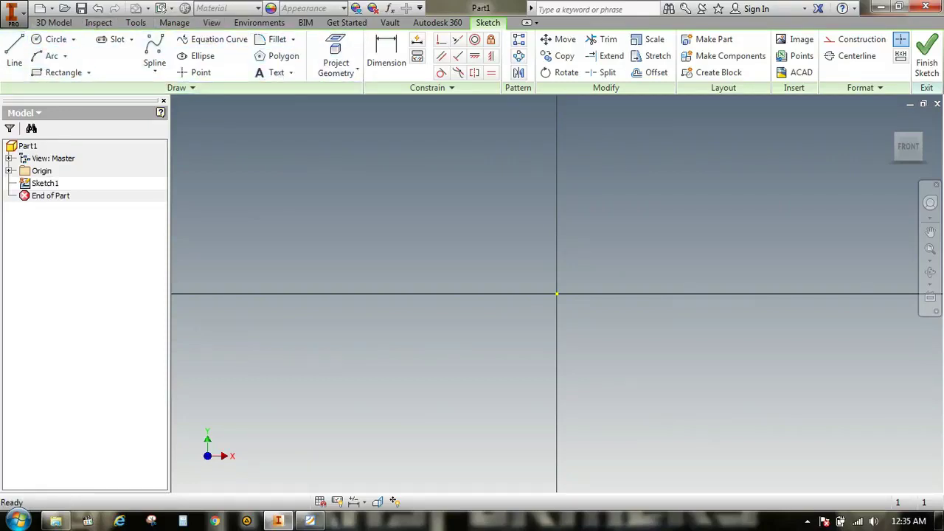
{"action": "key", "text": "alt+Tab"}
{"action": "scroll", "coordinate": [472, 273], "scroll_direction": "down", "scroll_amount": 10}
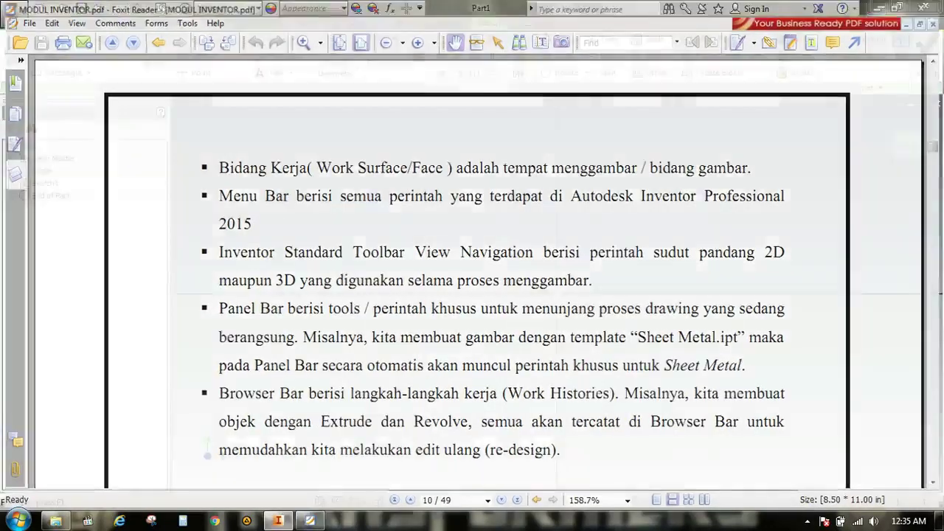
{"action": "key", "text": "alt+Tab"}
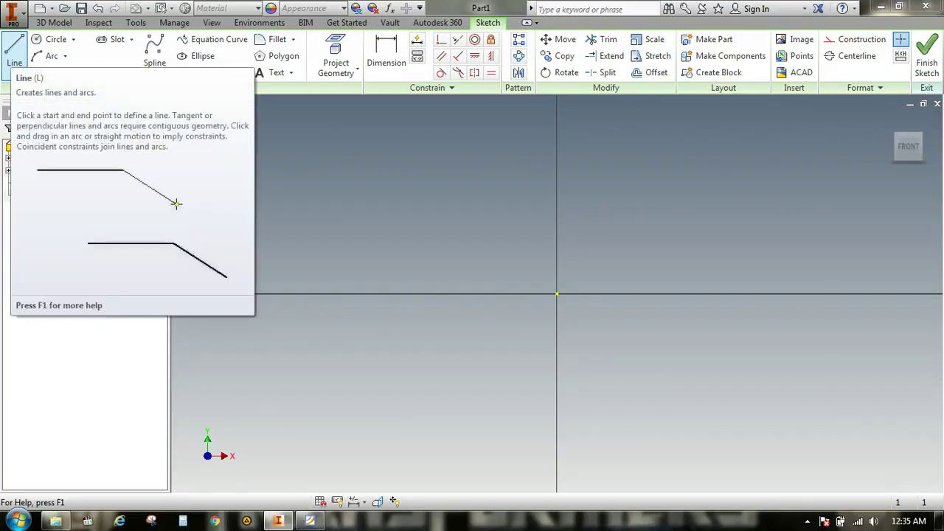
Step: Sketch a single horizontal line from the origin along the positive X axis and end the Line command
{"action": "left_click", "coordinate": [14, 47]}
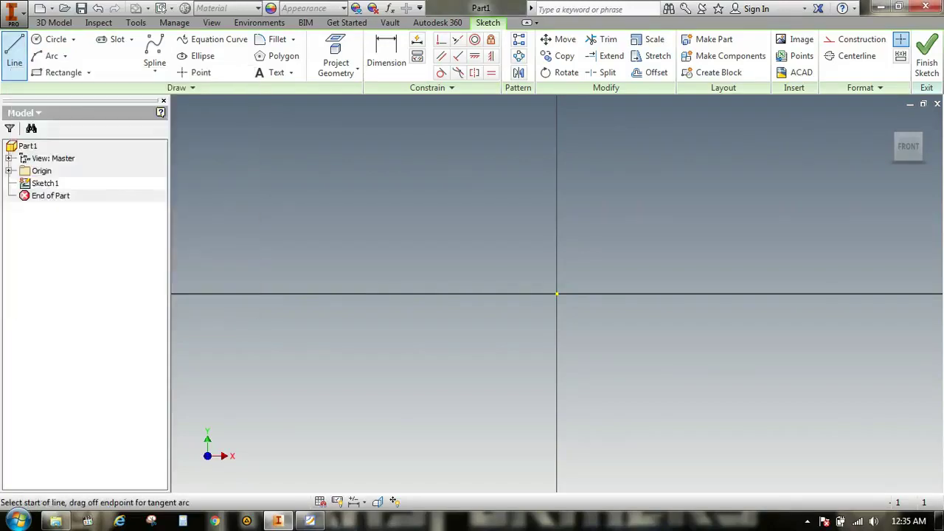
{"action": "left_click", "coordinate": [556, 294]}
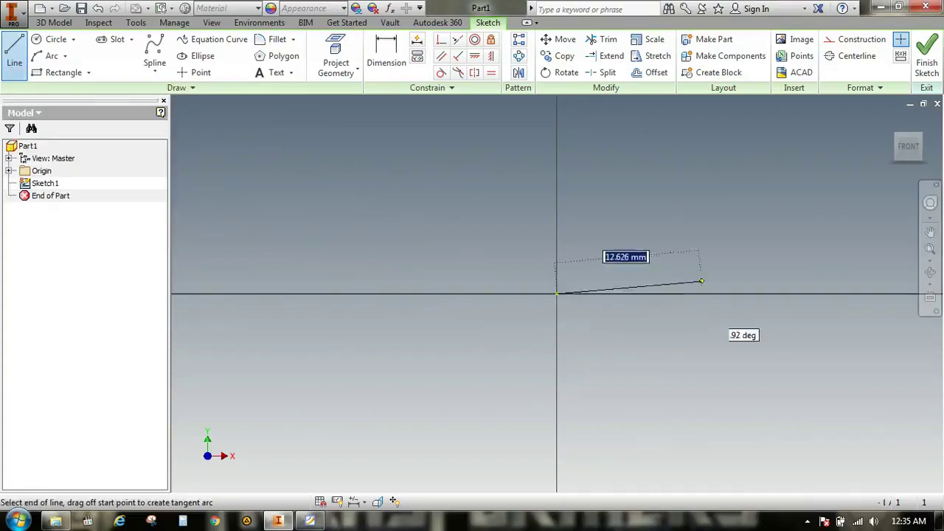
{"action": "left_click", "coordinate": [771, 294]}
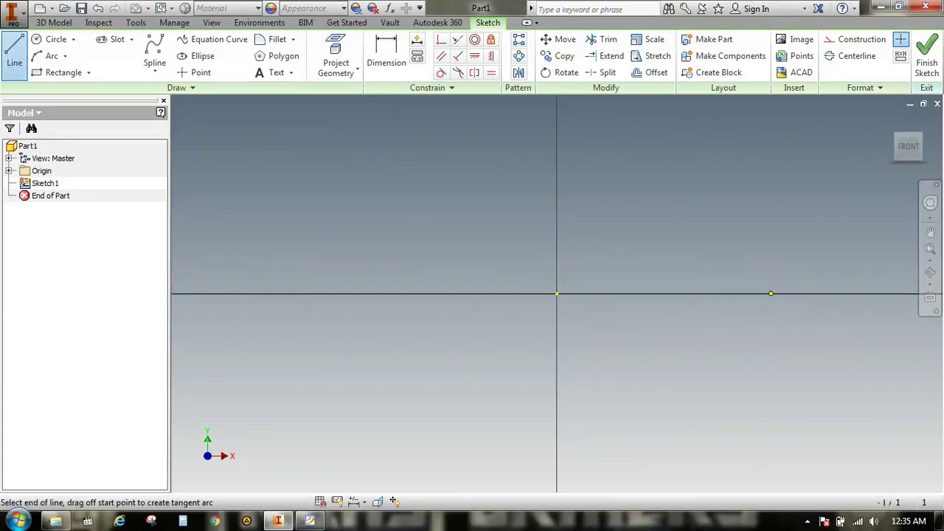
{"action": "right_click", "coordinate": [771, 293]}
{"action": "left_click", "coordinate": [808, 290]}
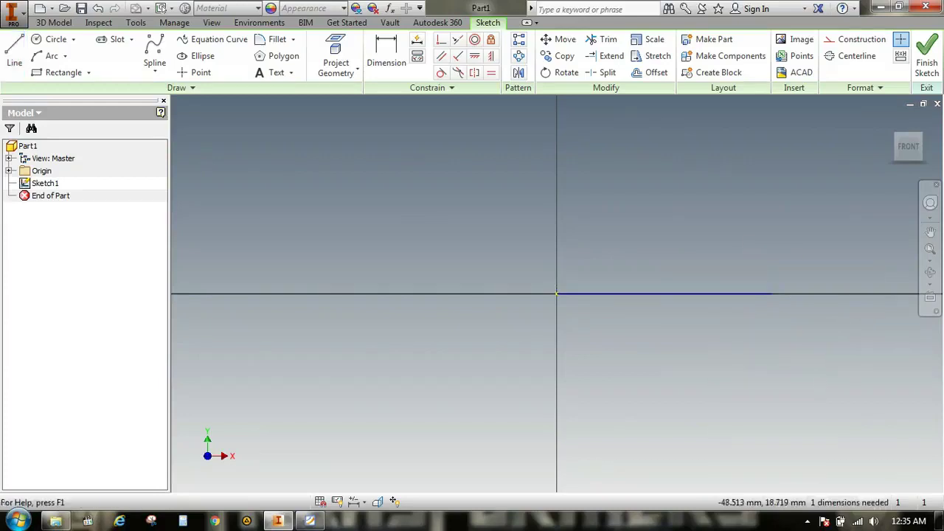
Step: Sketch a horizontal line about 20.5 mm long above the X axis, to the left of the origin, and end the Line command
{"action": "left_click", "coordinate": [14, 52]}
{"action": "left_click", "coordinate": [287, 178]}
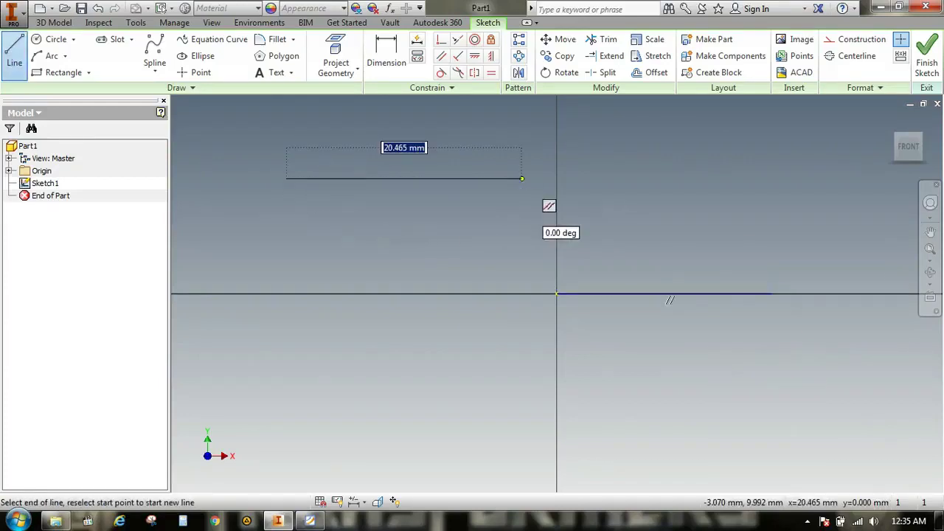
{"action": "left_click", "coordinate": [522, 178]}
{"action": "right_click", "coordinate": [526, 179]}
{"action": "left_click", "coordinate": [565, 177]}
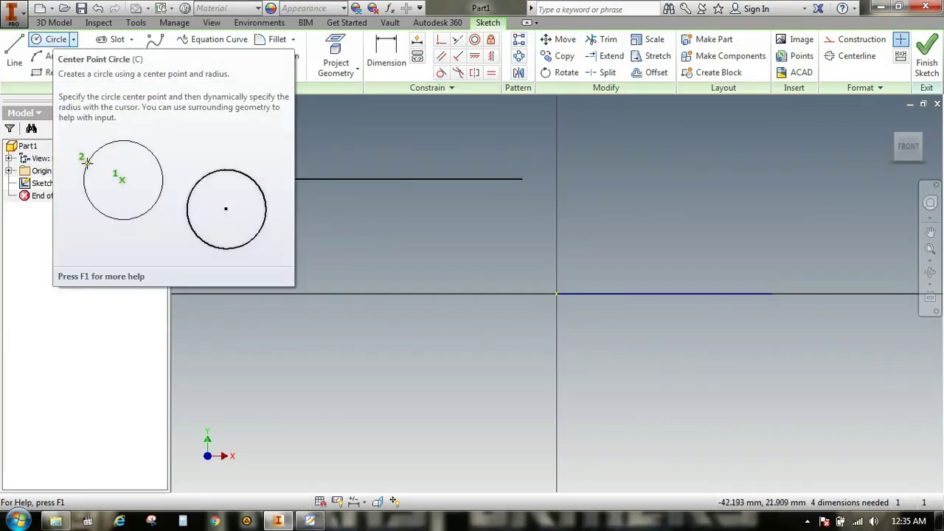
Step: Draw a Center Point circle centred on the left endpoint of the upper horizontal line
{"action": "left_click", "coordinate": [73, 39]}
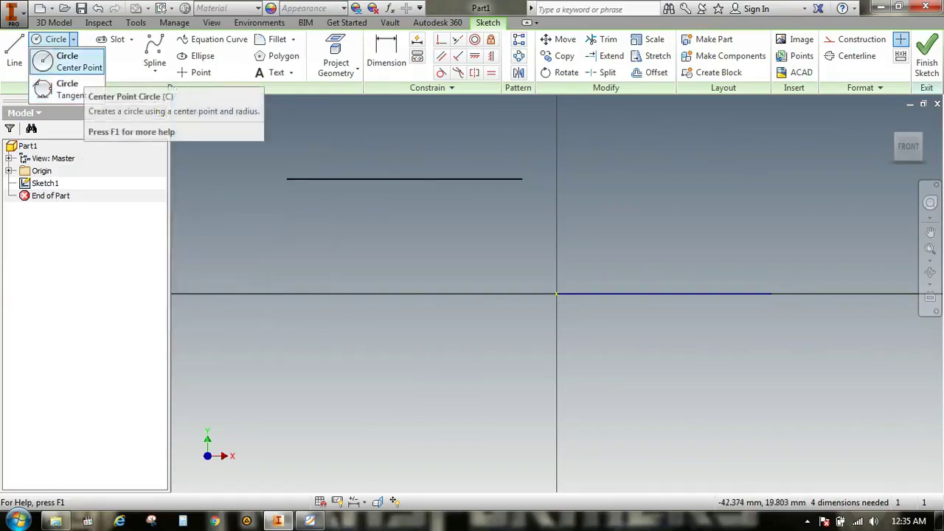
{"action": "left_click", "coordinate": [70, 62]}
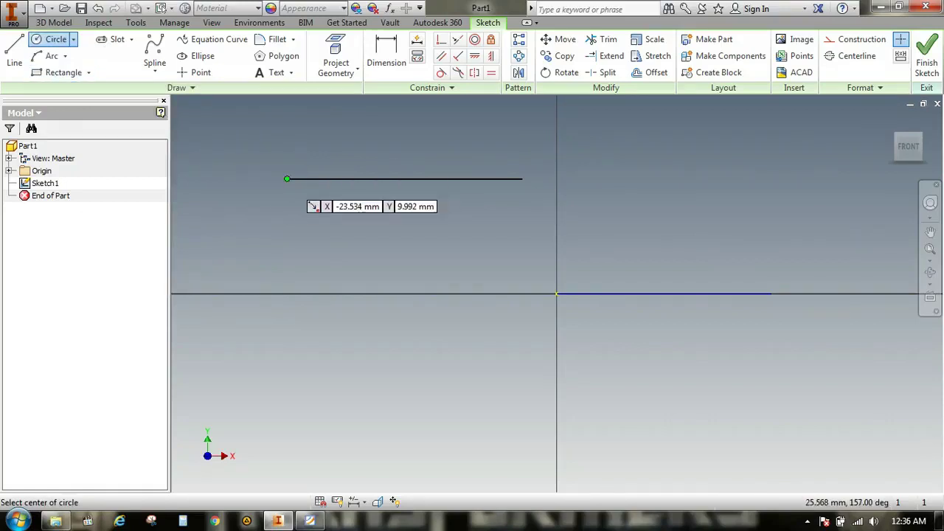
{"action": "left_click", "coordinate": [287, 179]}
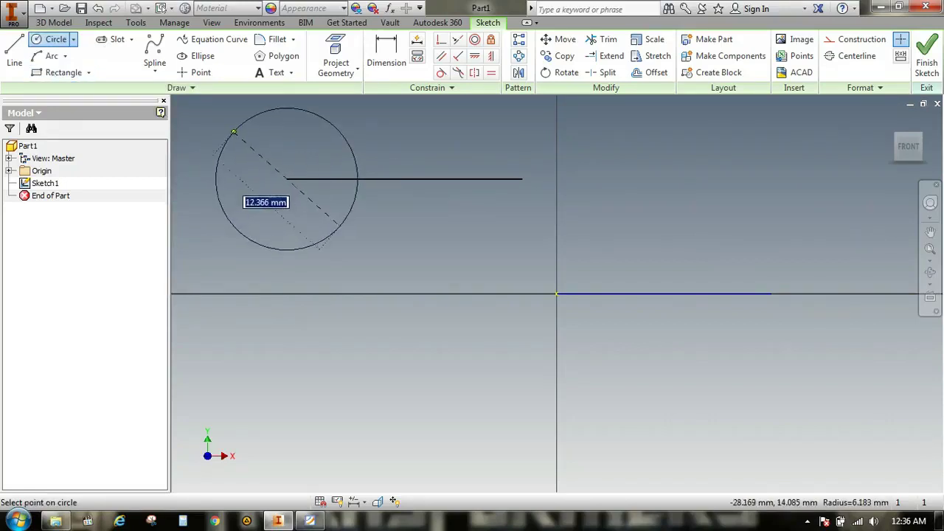
{"action": "left_click", "coordinate": [213, 128]}
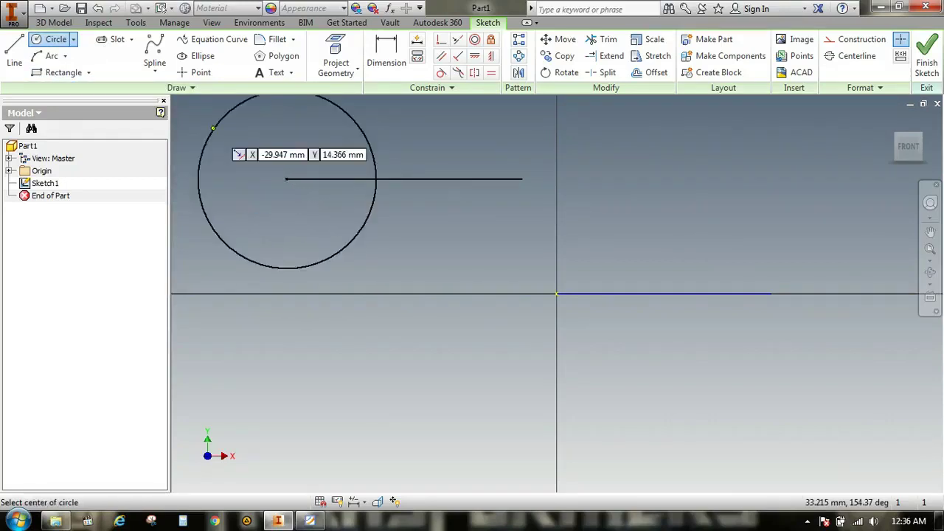
{"action": "right_click", "coordinate": [213, 129]}
{"action": "left_click", "coordinate": [261, 131]}
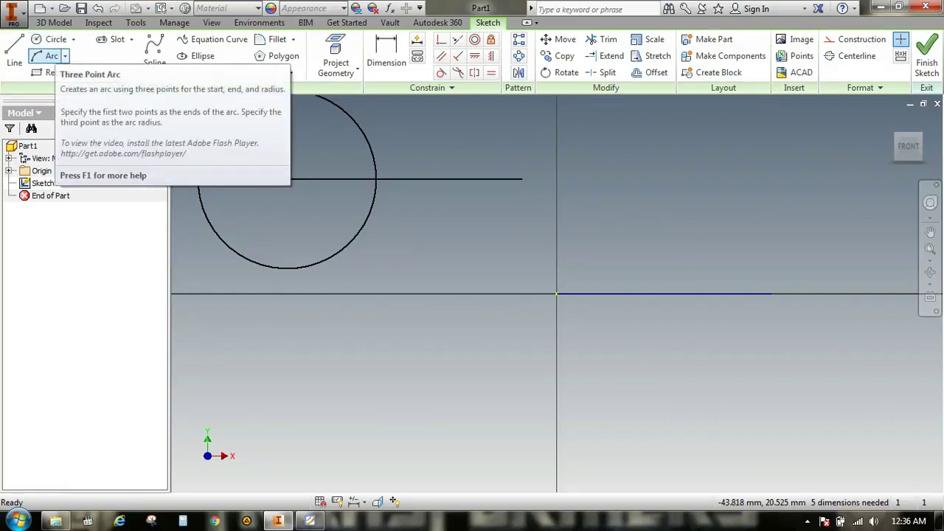
Step: Draw a Three Point arc bulging left from the upper line's right endpoint to a point about 6.9 mm directly below it
{"action": "left_click", "coordinate": [65, 56]}
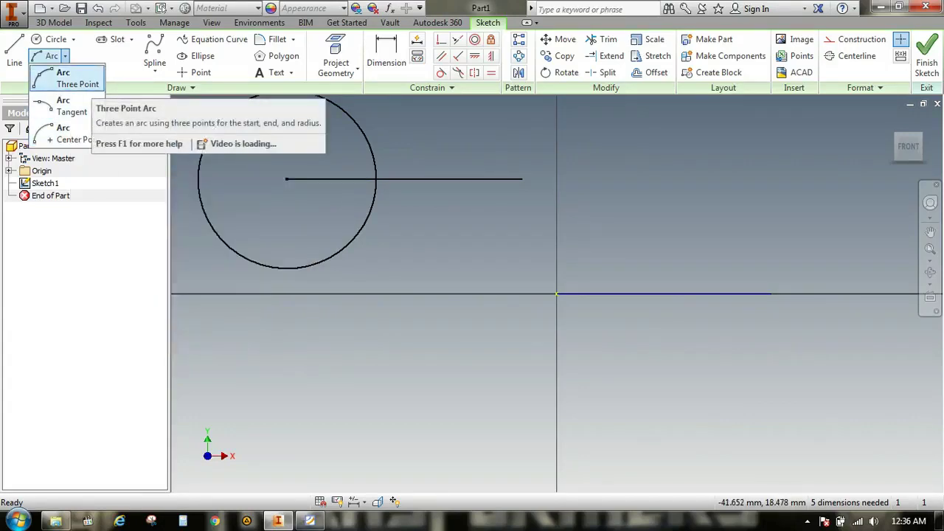
{"action": "left_click", "coordinate": [74, 79]}
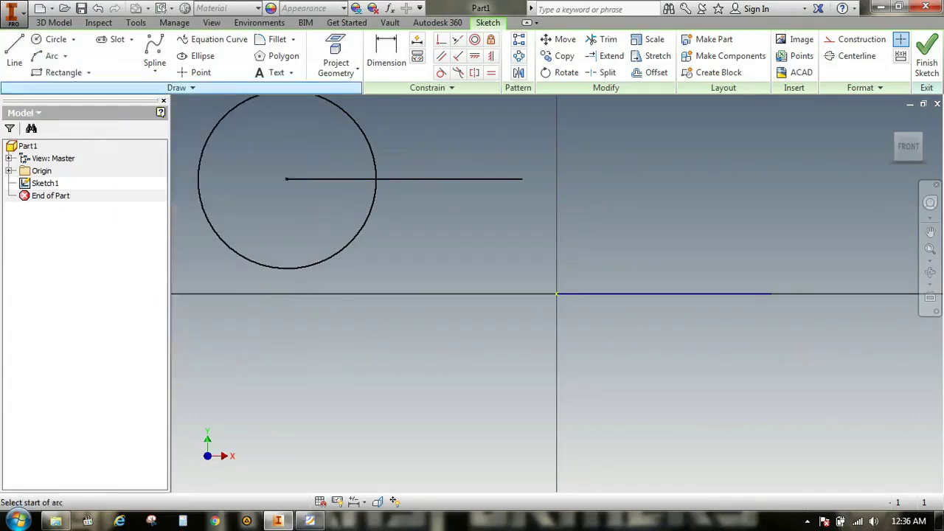
{"action": "left_click", "coordinate": [522, 179]}
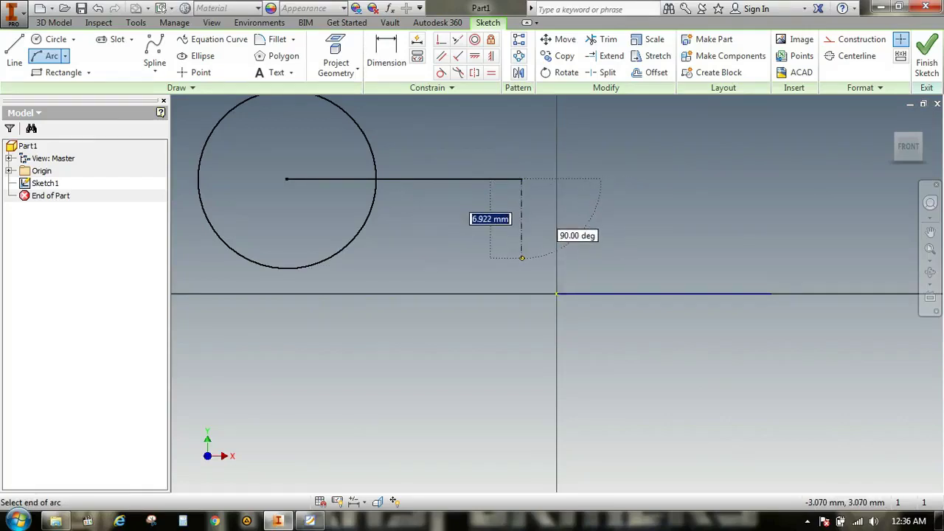
{"action": "left_click", "coordinate": [525, 257]}
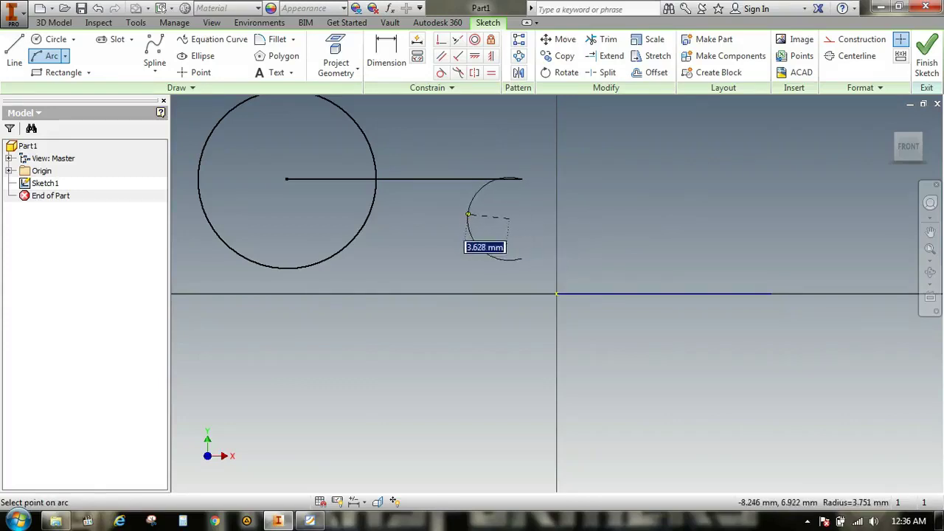
{"action": "left_click", "coordinate": [487, 217]}
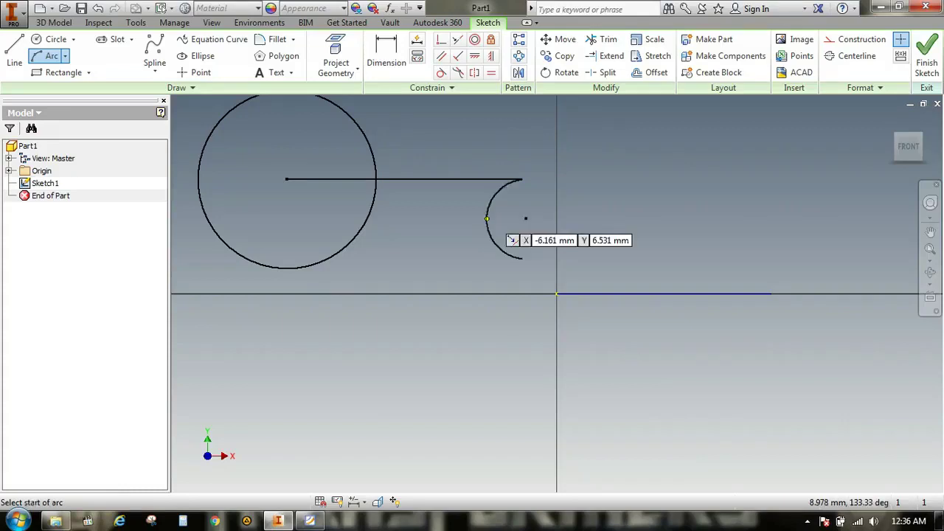
{"action": "right_click", "coordinate": [487, 218]}
{"action": "left_click", "coordinate": [542, 214]}
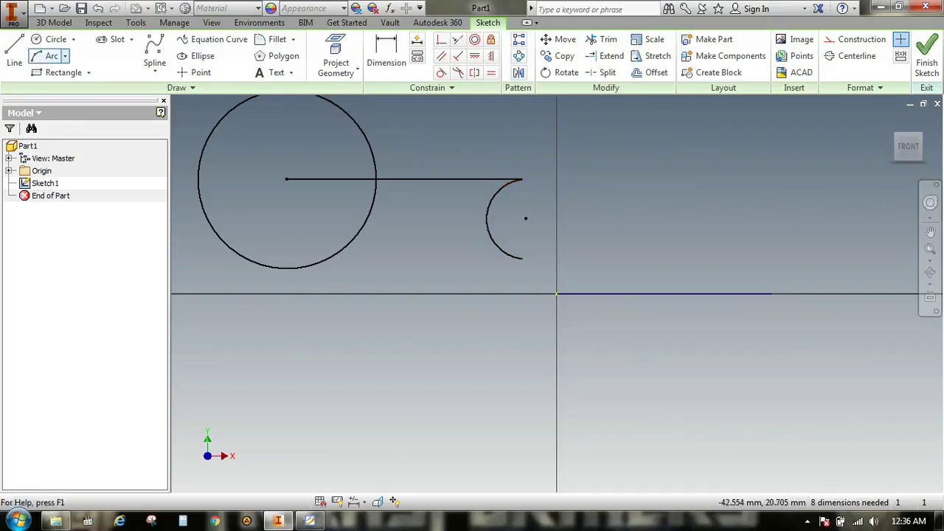
Step: Draw a Tangent arc continuing from the upper line's right endpoint and curving down to the right
{"action": "left_click", "coordinate": [65, 56]}
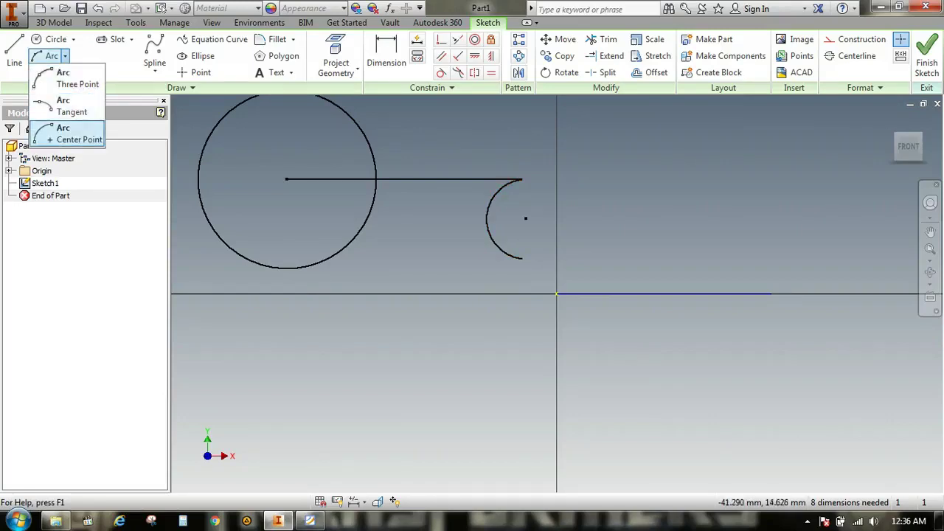
{"action": "left_click", "coordinate": [71, 107]}
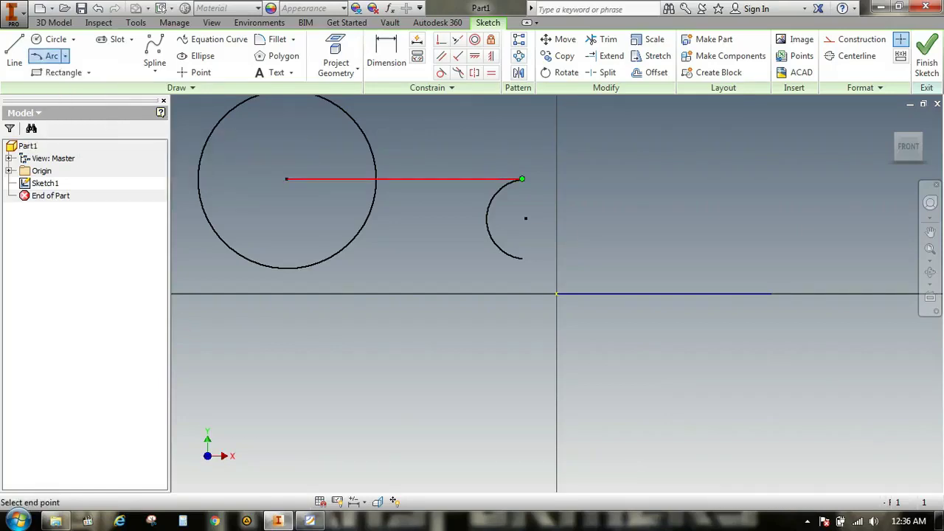
{"action": "left_click", "coordinate": [521, 178]}
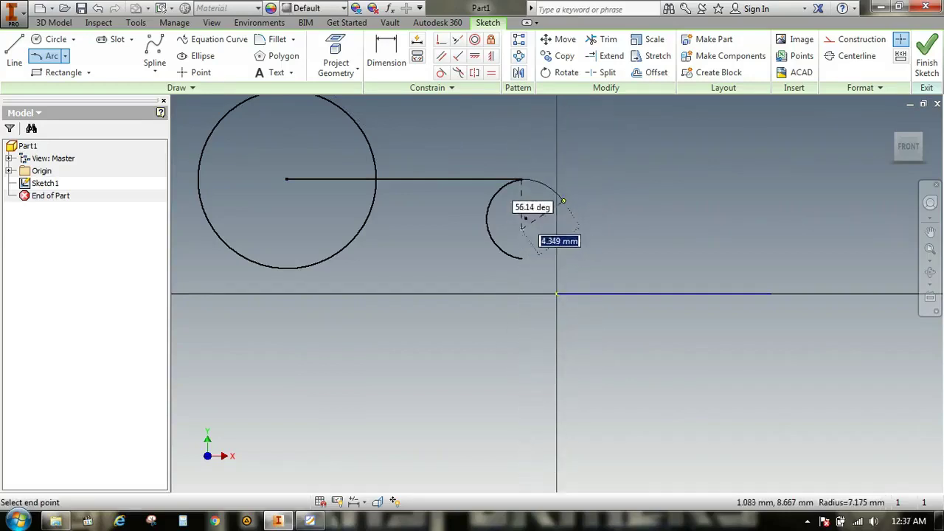
{"action": "left_click", "coordinate": [562, 204]}
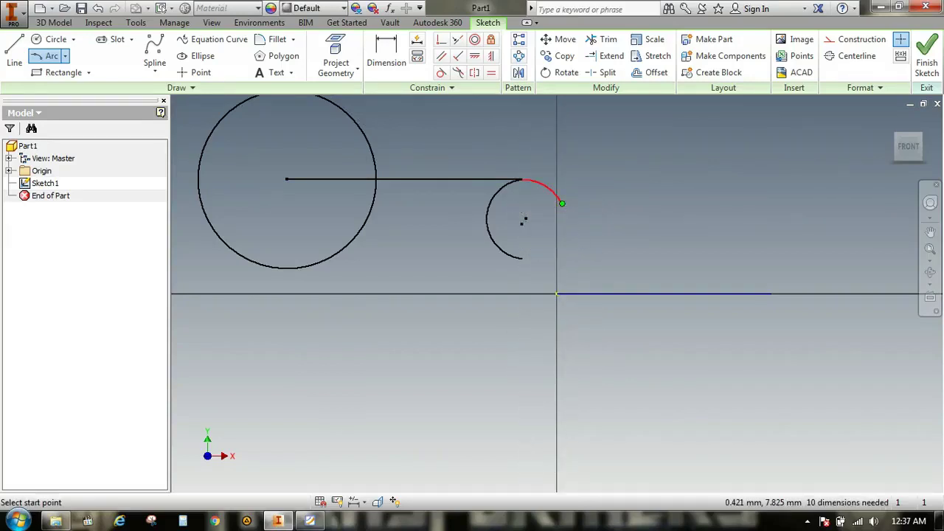
{"action": "right_click", "coordinate": [558, 201]}
{"action": "left_click", "coordinate": [604, 203]}
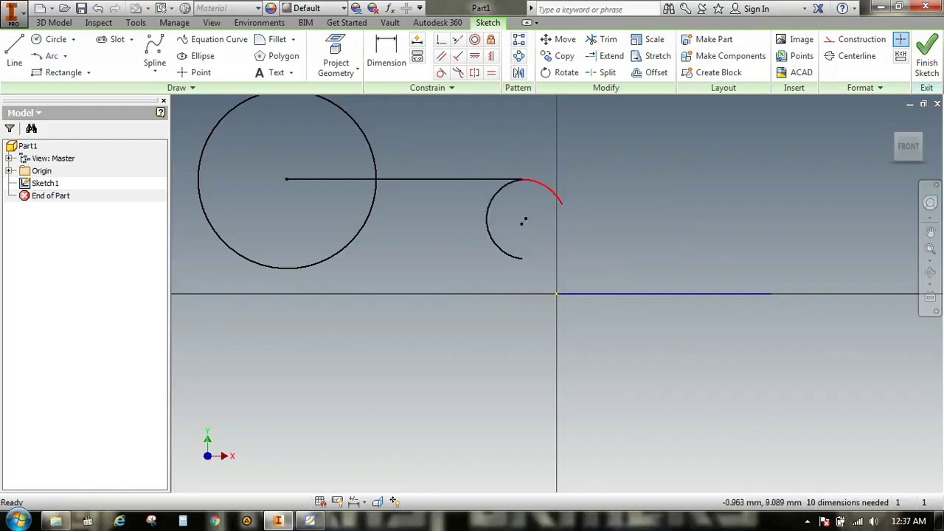
{"action": "left_click", "coordinate": [546, 189]}
{"action": "left_click", "coordinate": [489, 179]}
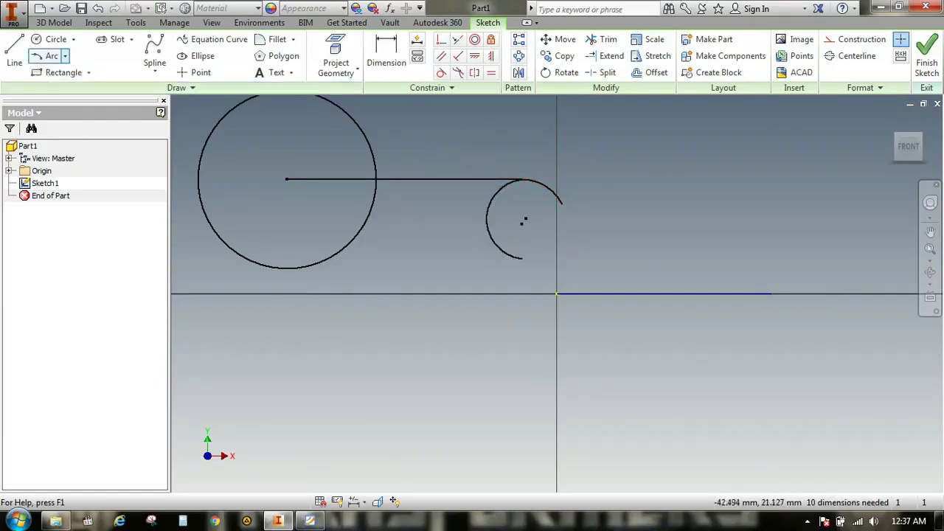
Step: Draw a Center Point arc of about 4.3 mm radius centred on the upper line's midpoint, sweeping clockwise below the line into the circle
{"action": "left_click", "coordinate": [65, 56]}
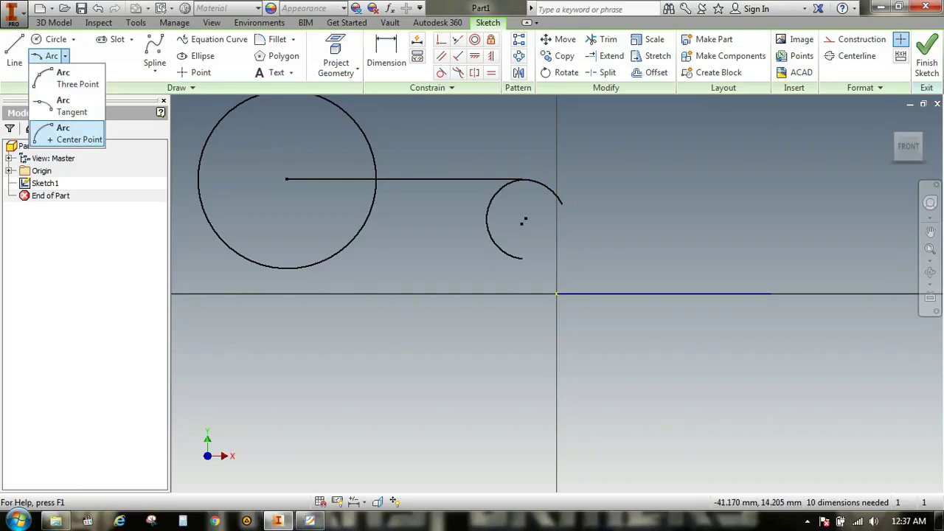
{"action": "left_click", "coordinate": [74, 135]}
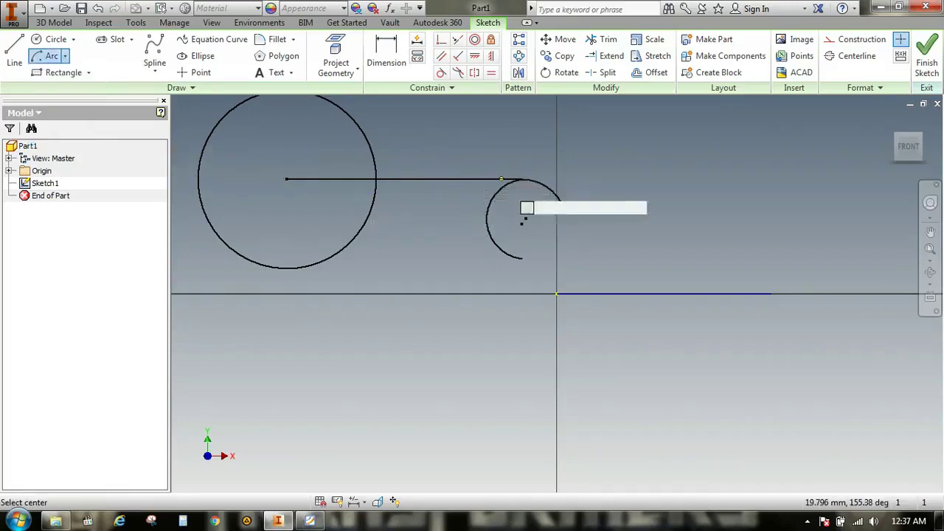
{"action": "left_click", "coordinate": [402, 178]}
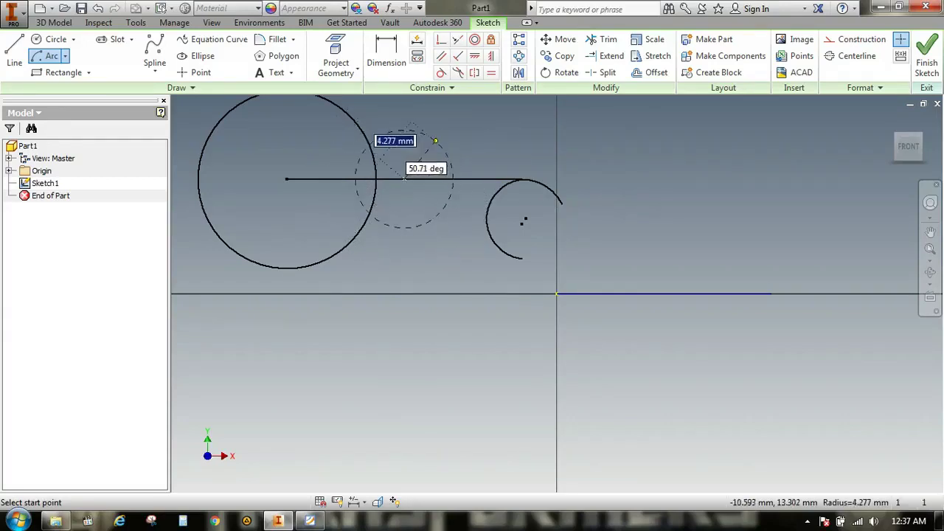
{"action": "left_click", "coordinate": [435, 141]}
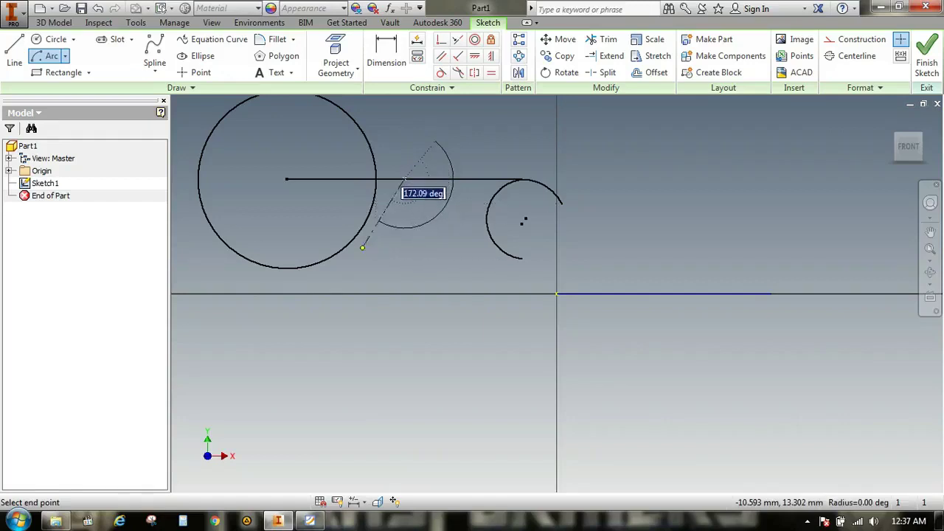
{"action": "left_click", "coordinate": [332, 211]}
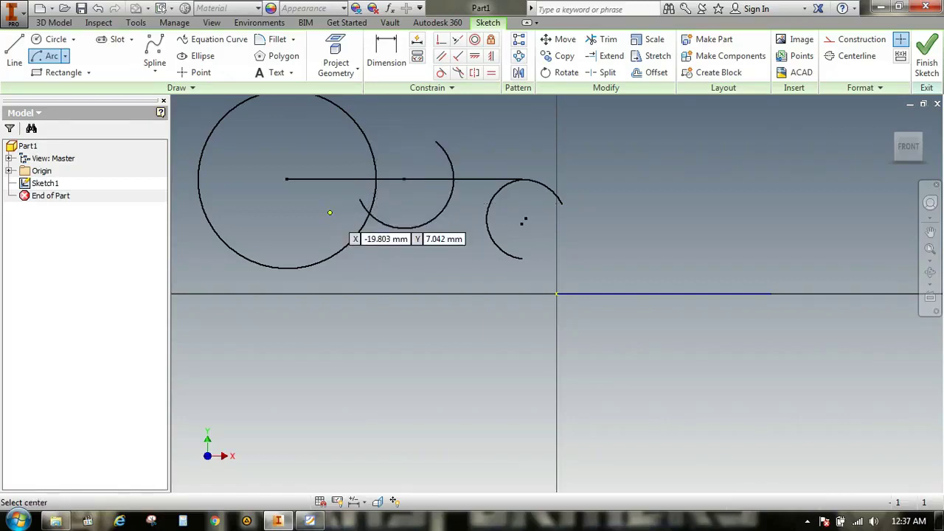
{"action": "right_click", "coordinate": [330, 212]}
{"action": "left_click", "coordinate": [385, 213]}
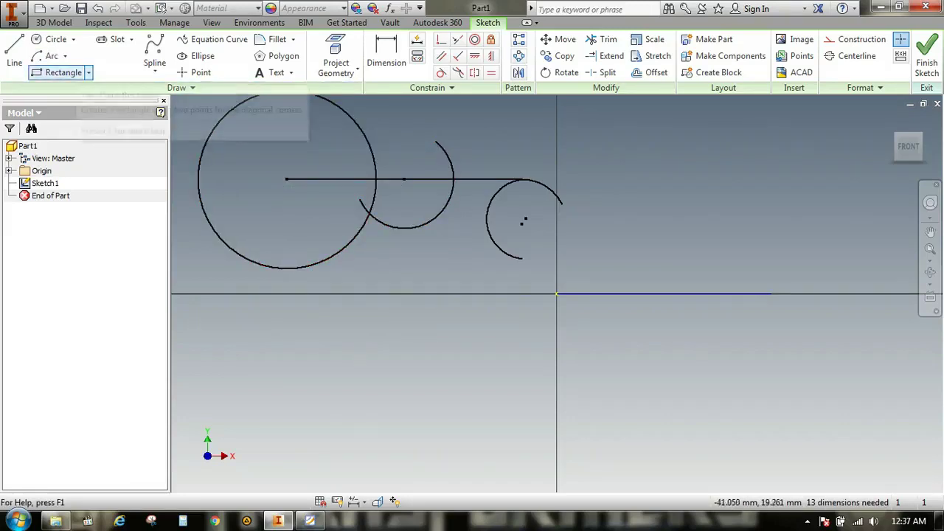
Step: Draw a Two Point rectangle about 14 by 6.9 mm below the circle, just under the X axis
{"action": "left_click", "coordinate": [88, 72]}
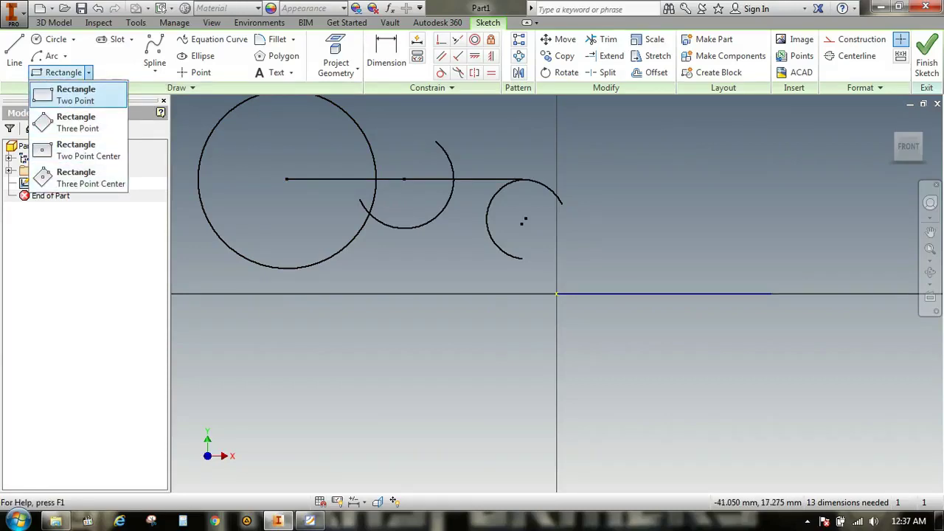
{"action": "left_click", "coordinate": [76, 95]}
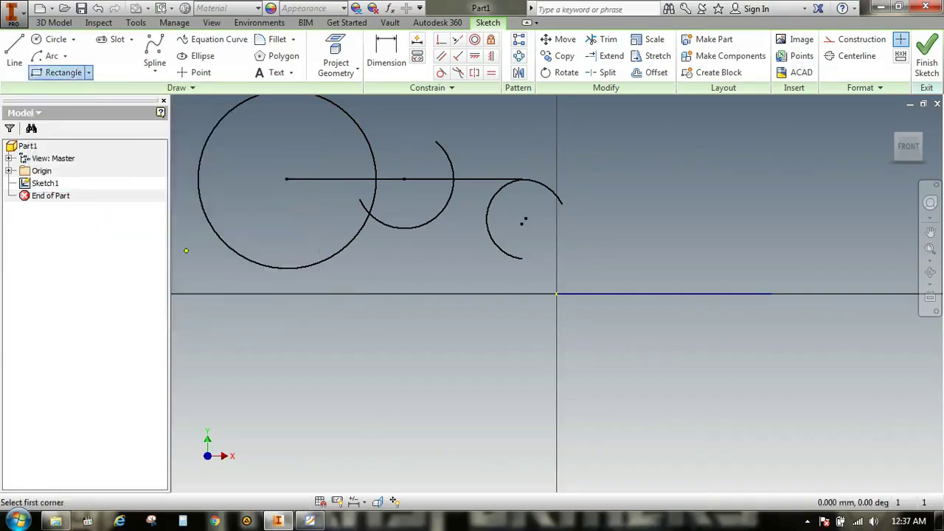
{"action": "left_click", "coordinate": [260, 382]}
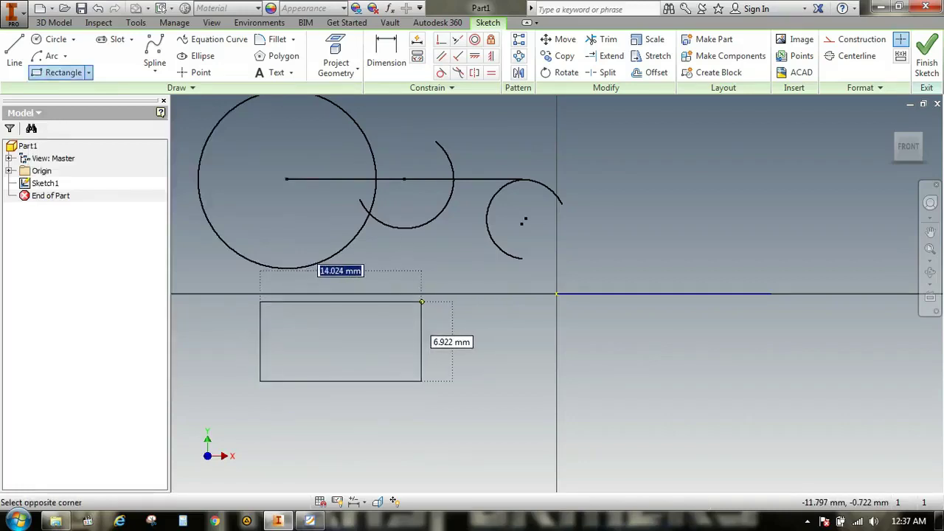
{"action": "left_click", "coordinate": [422, 302]}
{"action": "right_click", "coordinate": [409, 299]}
{"action": "left_click", "coordinate": [451, 292]}
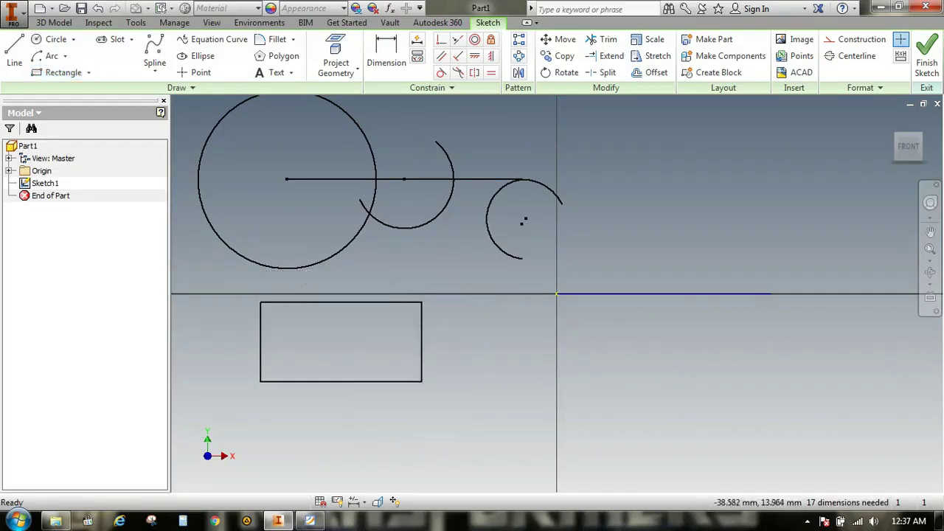
Step: Draw a Three Point rectangle with a horizontal base above the positive X axis, to the right of the arcs
{"action": "left_click", "coordinate": [89, 72]}
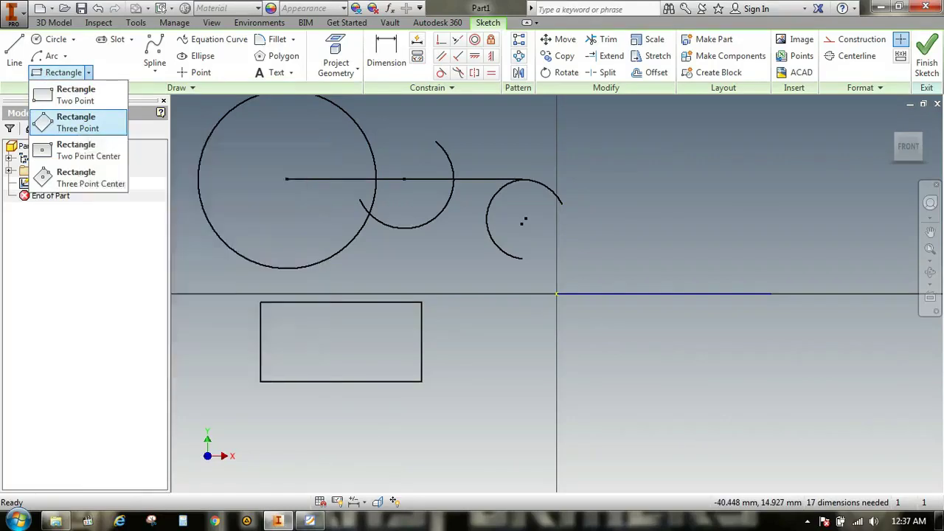
{"action": "left_click", "coordinate": [77, 123]}
{"action": "left_click", "coordinate": [631, 267]}
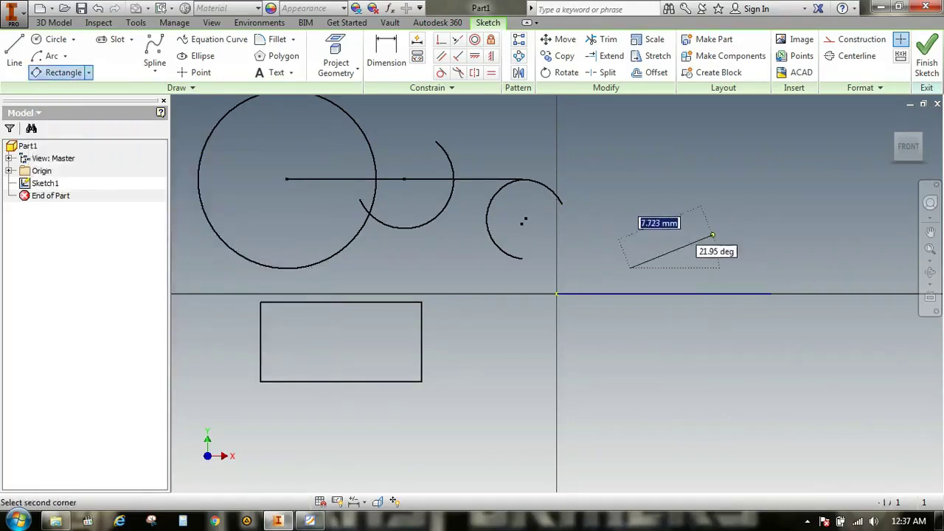
{"action": "left_click", "coordinate": [752, 267]}
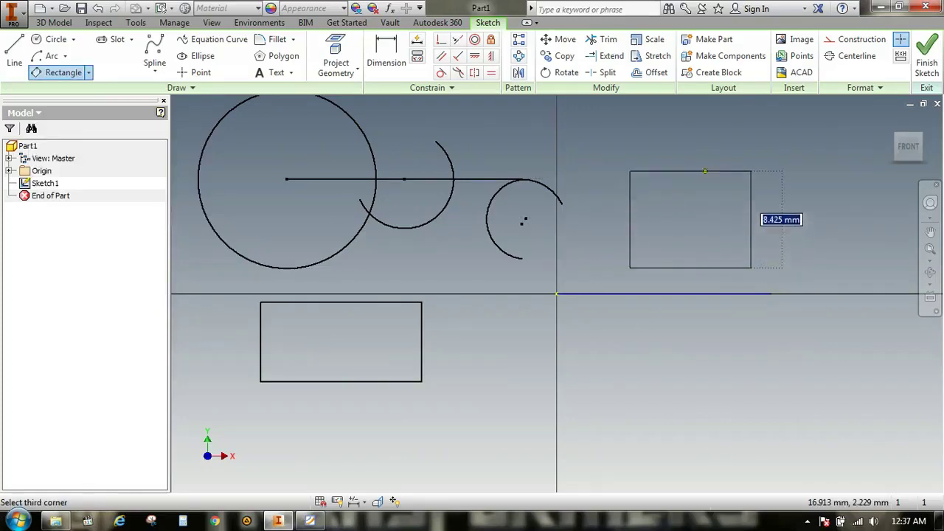
{"action": "key", "text": "Escape"}
{"action": "right_click", "coordinate": [752, 167]}
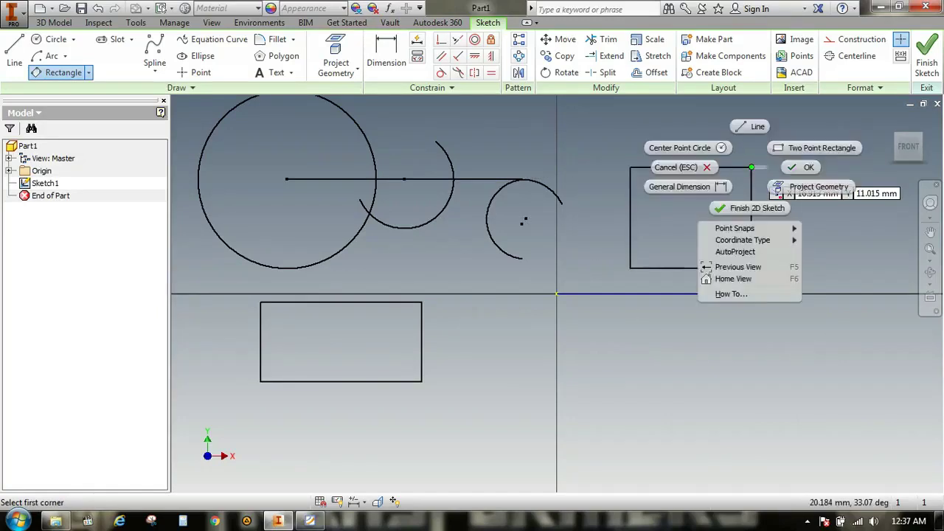
{"action": "left_click", "coordinate": [795, 167]}
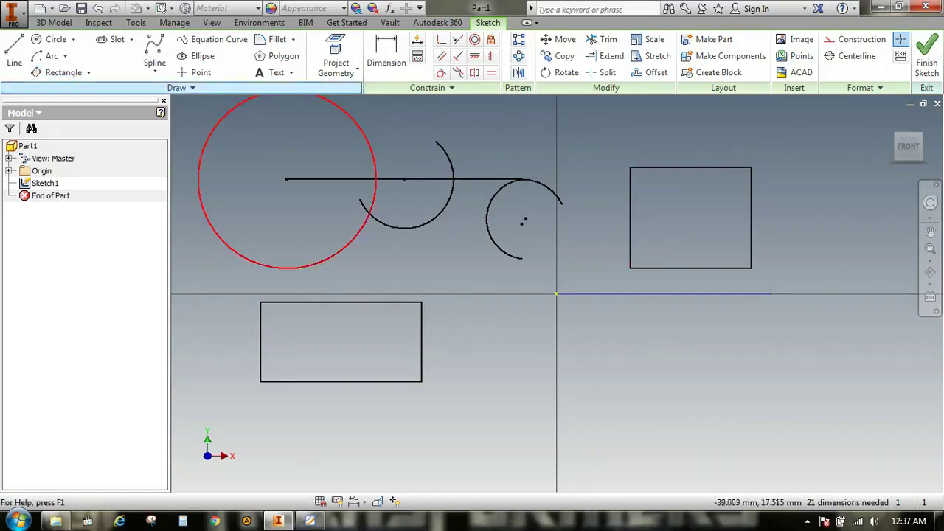
Step: Draw a Two Point Center rectangle about 15 mm wide, centred below the X axis and slightly right of the origin
{"action": "left_click", "coordinate": [88, 73]}
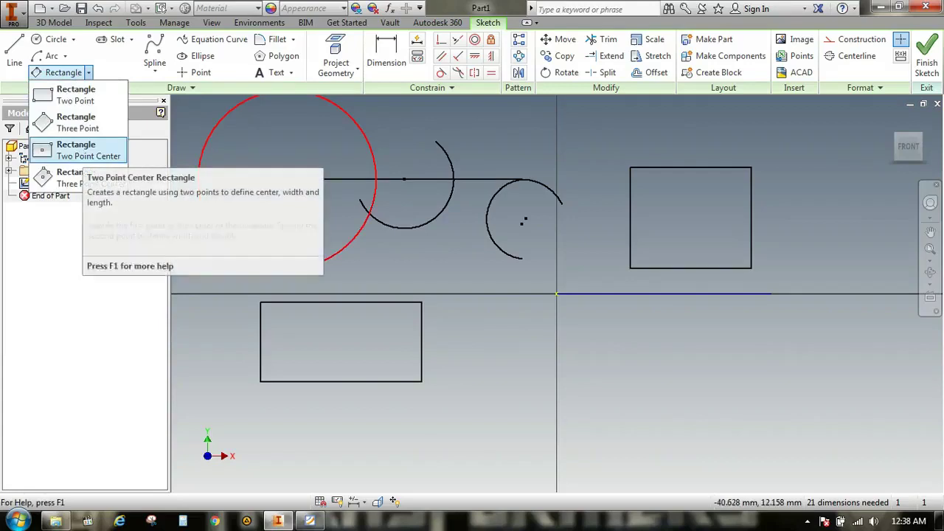
{"action": "left_click", "coordinate": [81, 151]}
{"action": "left_click", "coordinate": [603, 430]}
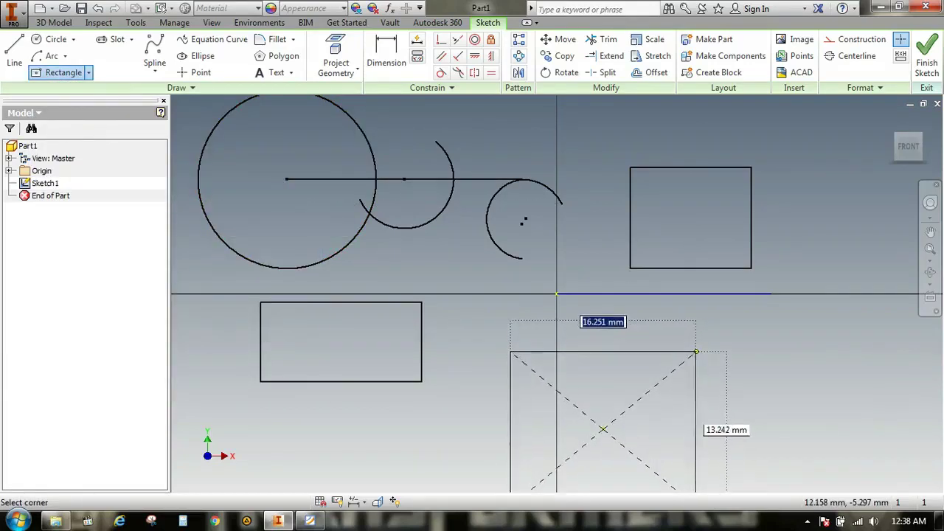
{"action": "left_click", "coordinate": [691, 344]}
{"action": "right_click", "coordinate": [692, 345]}
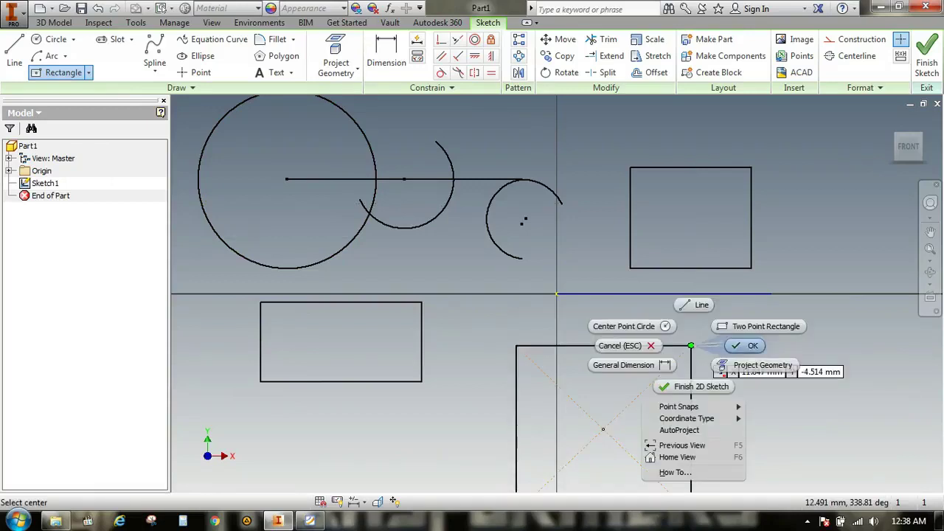
{"action": "left_click", "coordinate": [733, 344]}
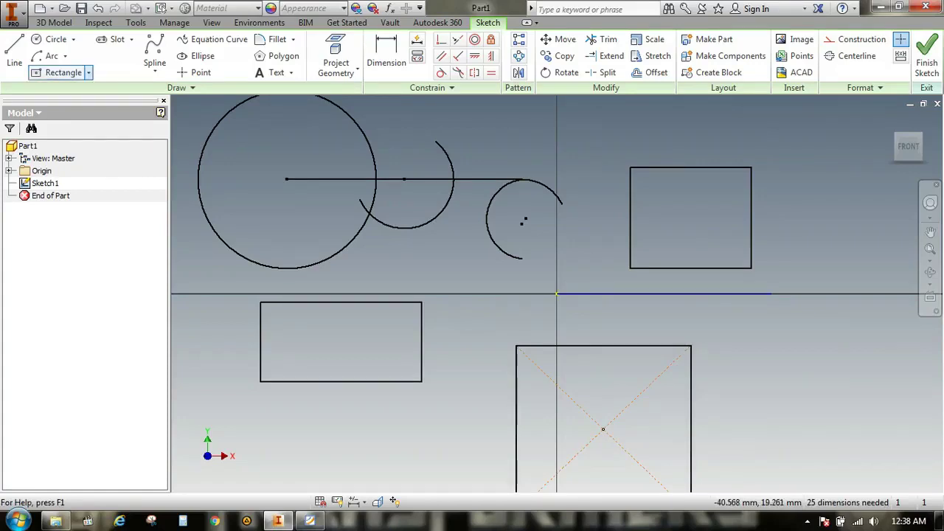
Step: Draw a Three Point Center rectangle about 9.5 mm high with a horizontal axis, to the right of the Two Point Center rectangle
{"action": "left_click", "coordinate": [88, 72]}
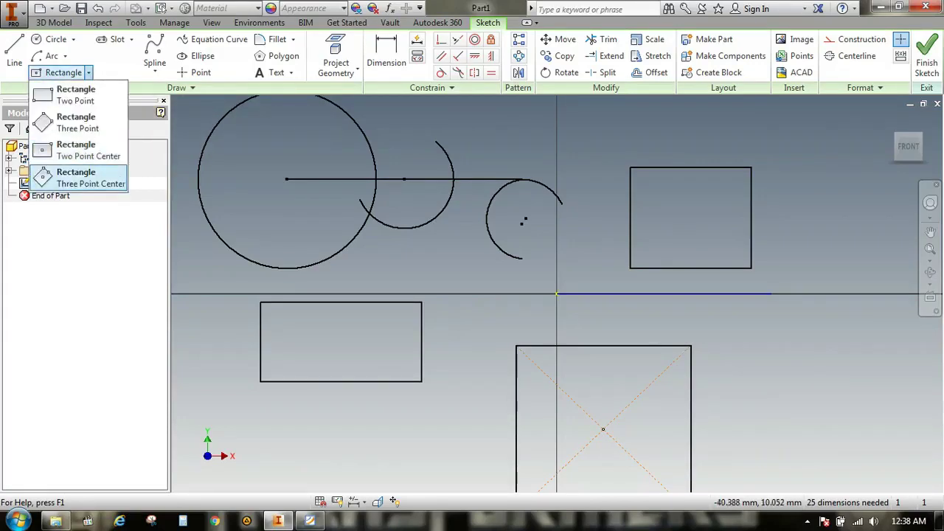
{"action": "left_click", "coordinate": [85, 178]}
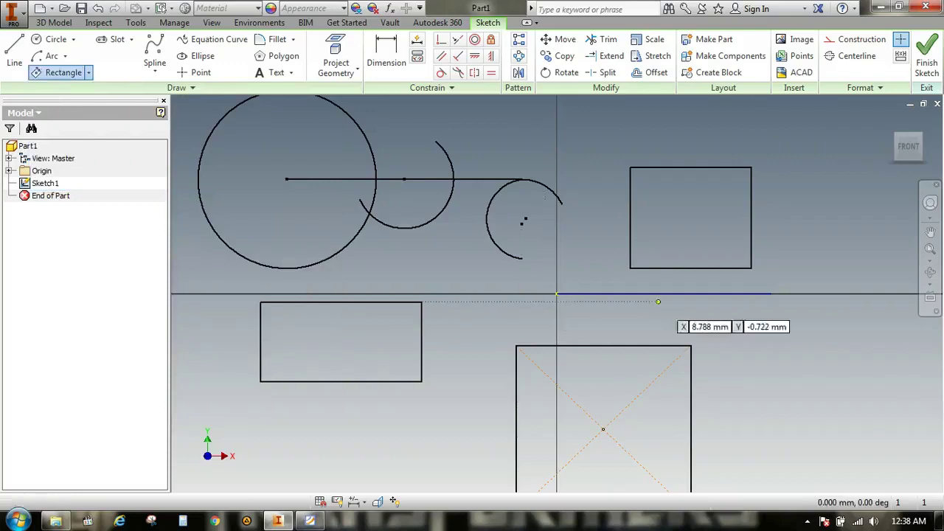
{"action": "left_click", "coordinate": [782, 386]}
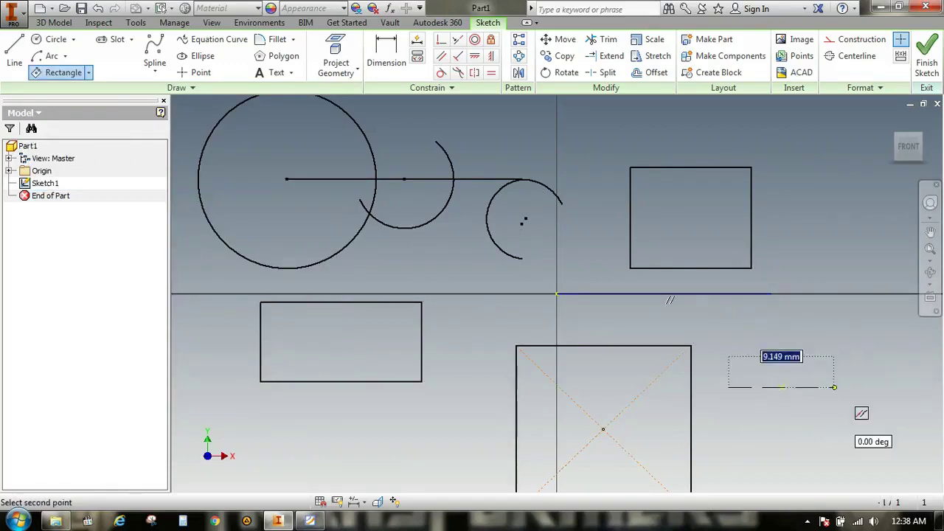
{"action": "left_click", "coordinate": [833, 386]}
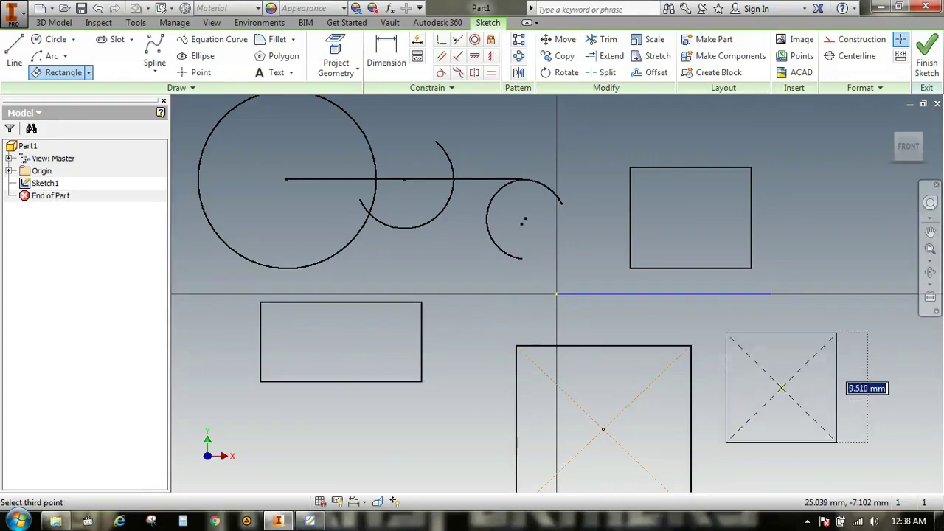
{"action": "left_click", "coordinate": [782, 442]}
{"action": "right_click", "coordinate": [786, 333]}
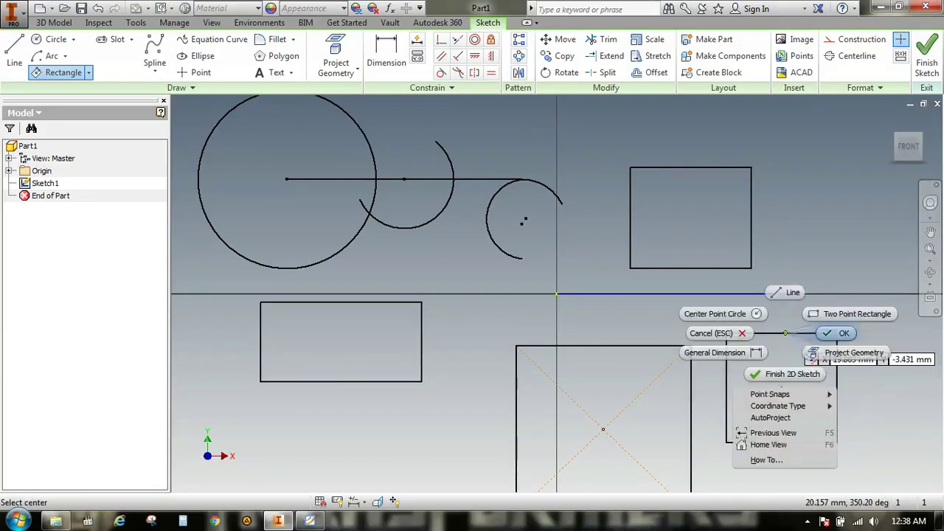
{"action": "left_click", "coordinate": [839, 333]}
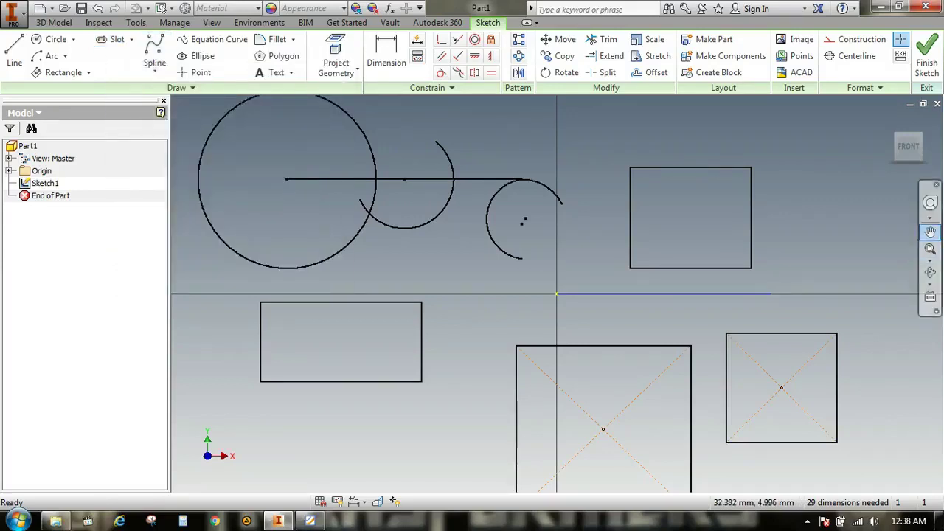
Step: Draw a horizontal center-to-center slot about 10 mm wide in the empty area below the Two Point rectangle
{"action": "left_click", "coordinate": [929, 233]}
{"action": "mouse_move", "coordinate": [488, 378]}
{"action": "left_mouse_down"}
{"action": "mouse_move", "coordinate": [588, 204]}
{"action": "mouse_move", "coordinate": [588, 168]}
{"action": "left_mouse_up"}
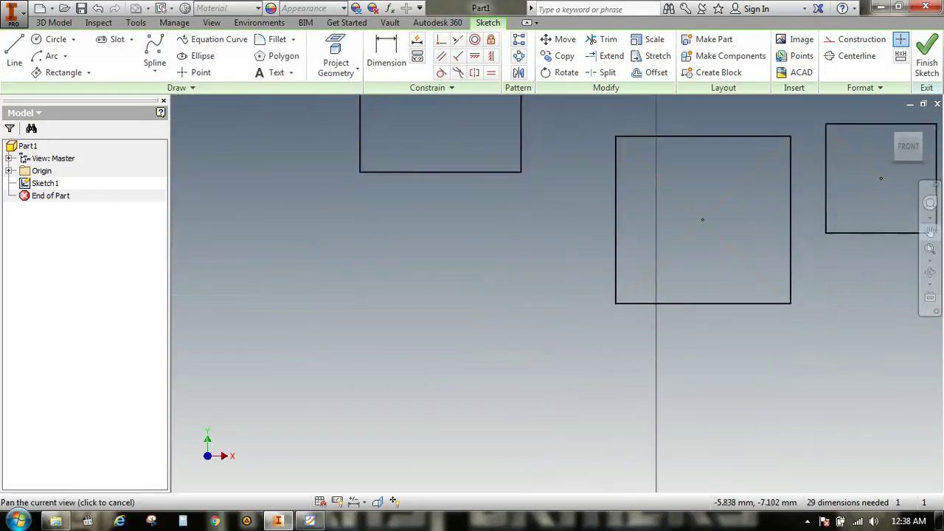
{"action": "right_click", "coordinate": [588, 166]}
{"action": "left_click", "coordinate": [640, 166]}
{"action": "left_click", "coordinate": [115, 39]}
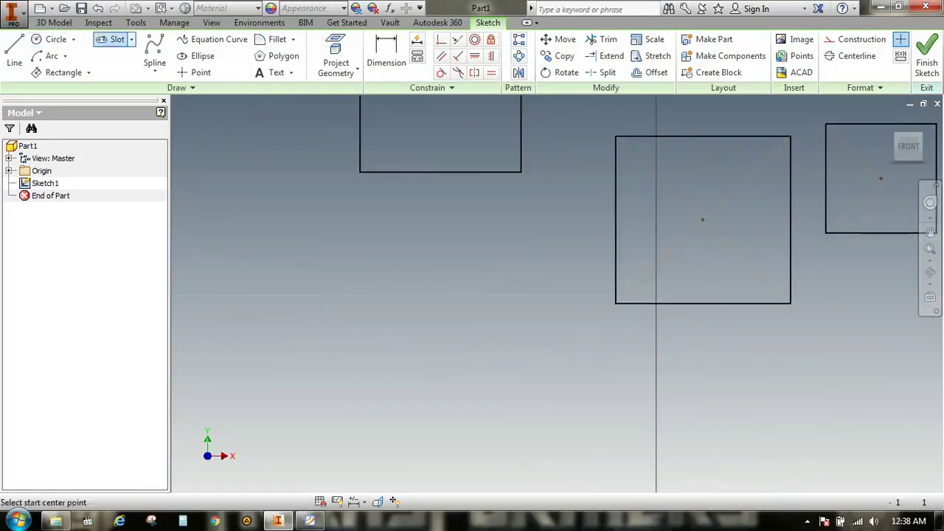
{"action": "left_click", "coordinate": [276, 320]}
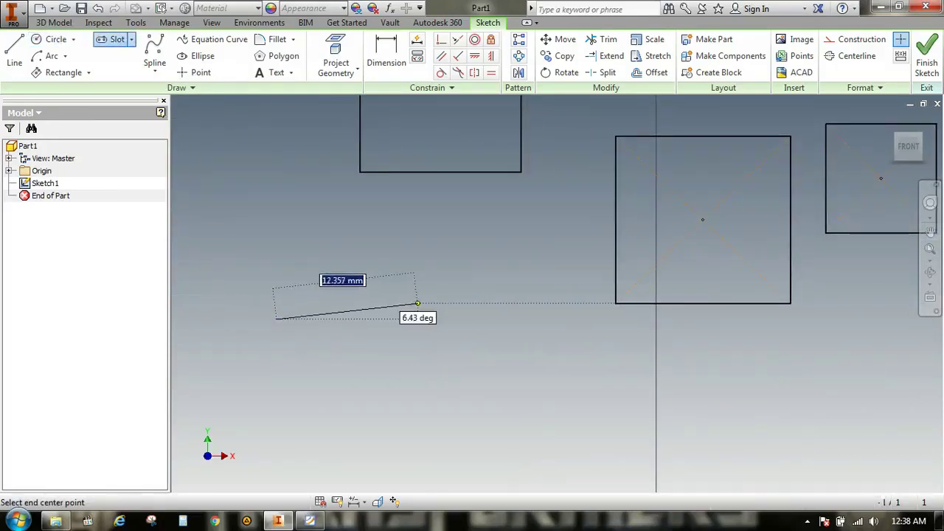
{"action": "left_click", "coordinate": [438, 318]}
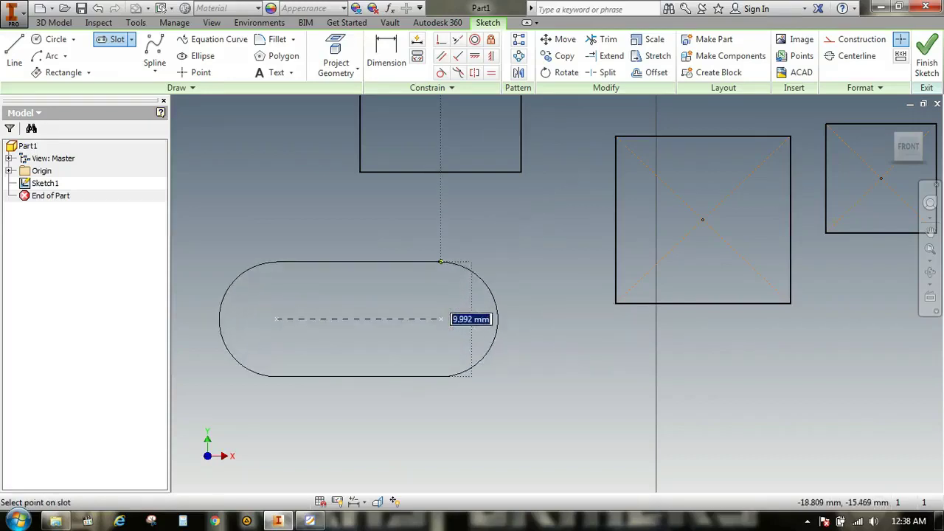
{"action": "left_click", "coordinate": [440, 261]}
{"action": "key", "text": "Escape"}
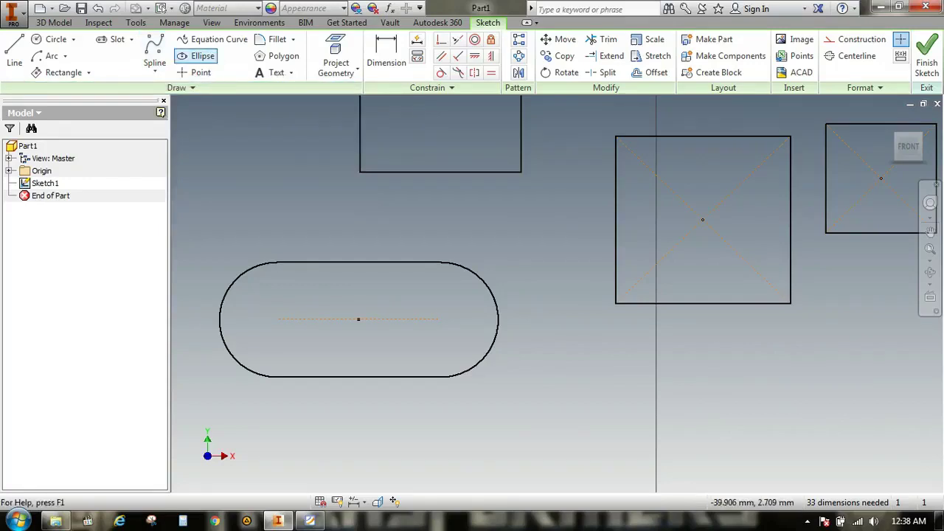
Step: Draw a flat ellipse with a horizontal major axis below the slot's right end
{"action": "left_click", "coordinate": [196, 57]}
{"action": "left_click", "coordinate": [446, 481]}
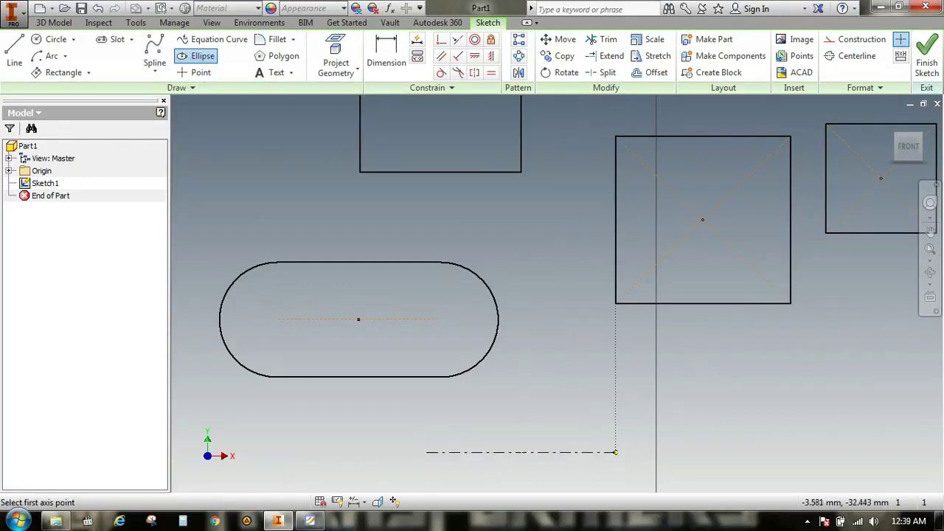
{"action": "left_click", "coordinate": [615, 452]}
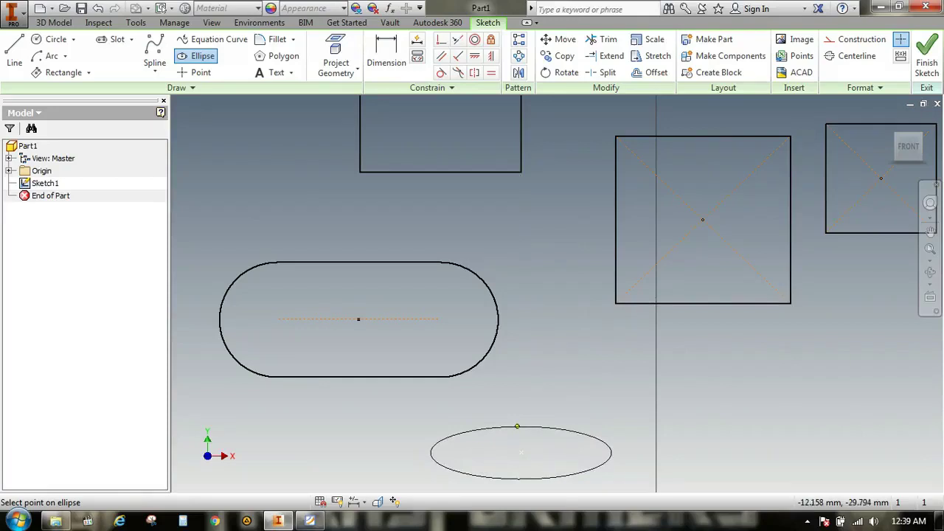
{"action": "left_click", "coordinate": [517, 427]}
{"action": "right_click", "coordinate": [517, 427]}
{"action": "left_click", "coordinate": [557, 427]}
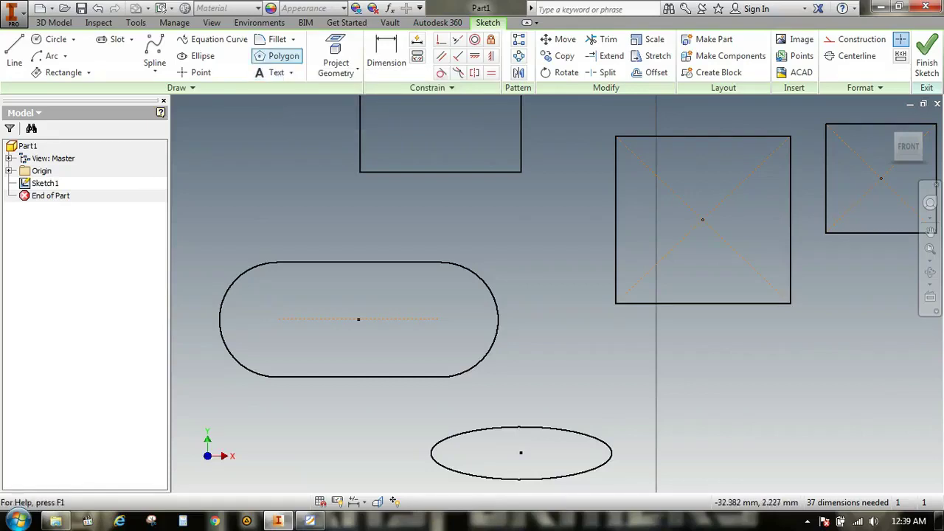
Step: Draw an inscribed six-sided polygon with vertical sides below the Two Point Center rectangle, to the right of the ellipse
{"action": "left_click", "coordinate": [277, 56]}
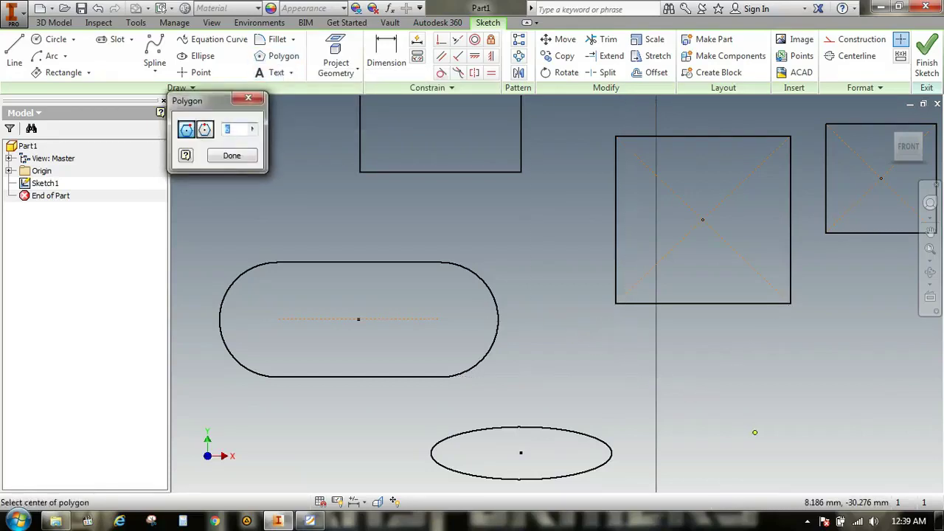
{"action": "left_click", "coordinate": [755, 432]}
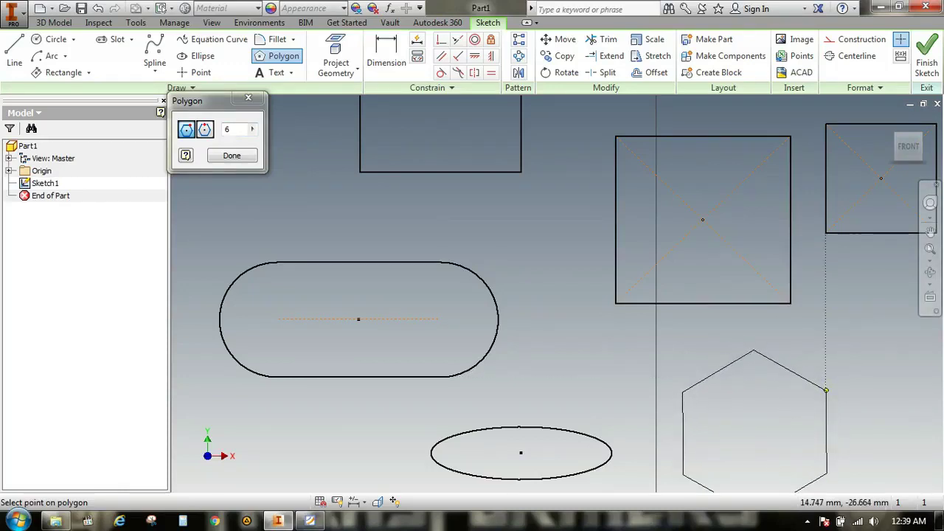
{"action": "left_click", "coordinate": [826, 390]}
{"action": "right_click", "coordinate": [827, 389]}
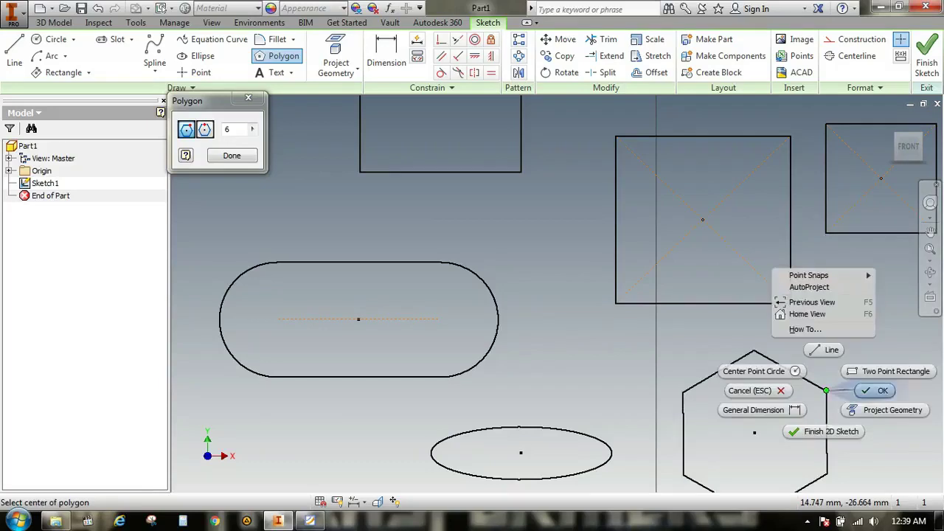
{"action": "left_click", "coordinate": [826, 373]}
Step: Draw a circumscribed six-sided polygon centred on the slot's right arc centre, with one side touching the slot's right end
{"action": "left_click", "coordinate": [280, 56]}
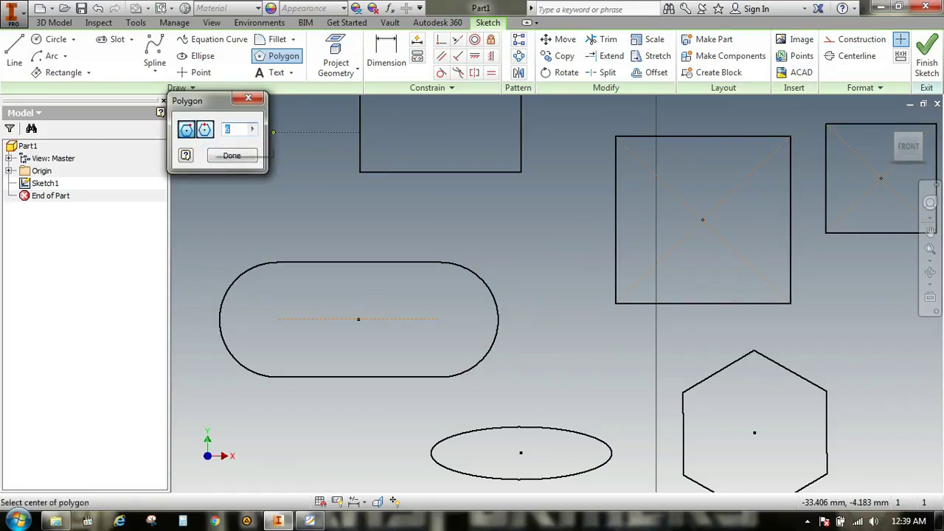
{"action": "left_click", "coordinate": [205, 130]}
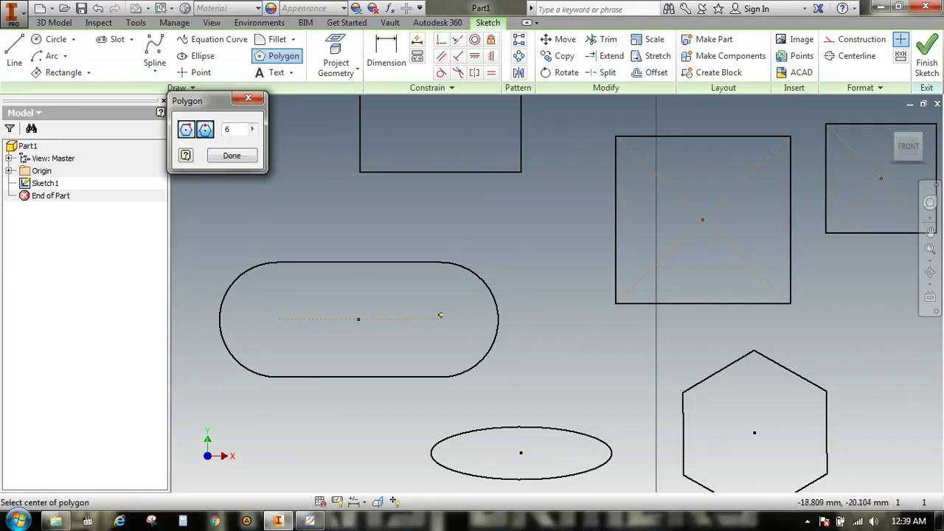
{"action": "left_click", "coordinate": [441, 319]}
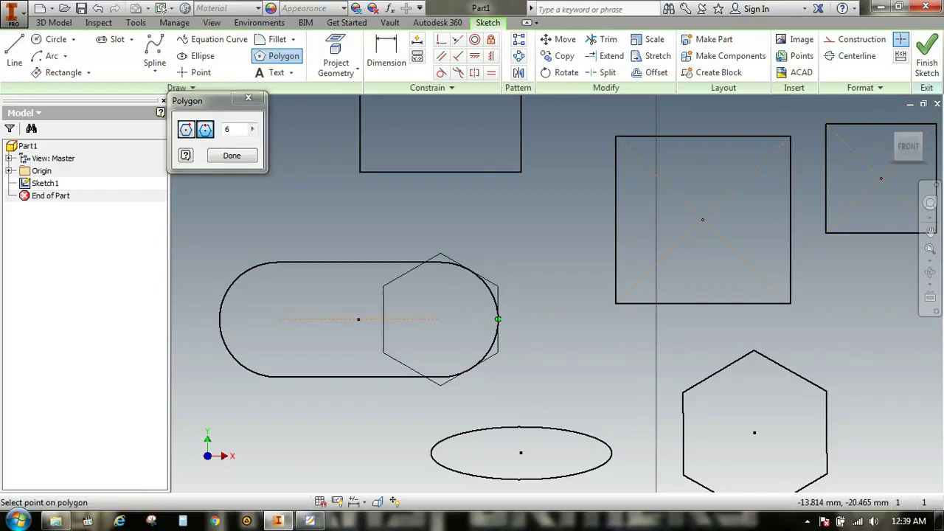
{"action": "left_click", "coordinate": [499, 319]}
{"action": "right_click", "coordinate": [499, 319]}
{"action": "left_click", "coordinate": [550, 317]}
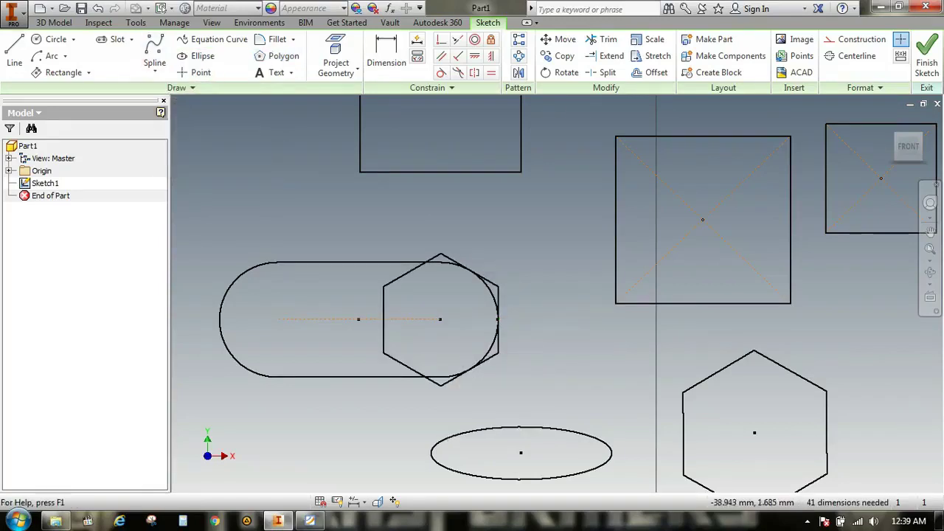
Step: Draw an inscribed six-sided polygon centred near the slot's right arc centre, with one vertex on the slot's right end
{"action": "left_click", "coordinate": [283, 56]}
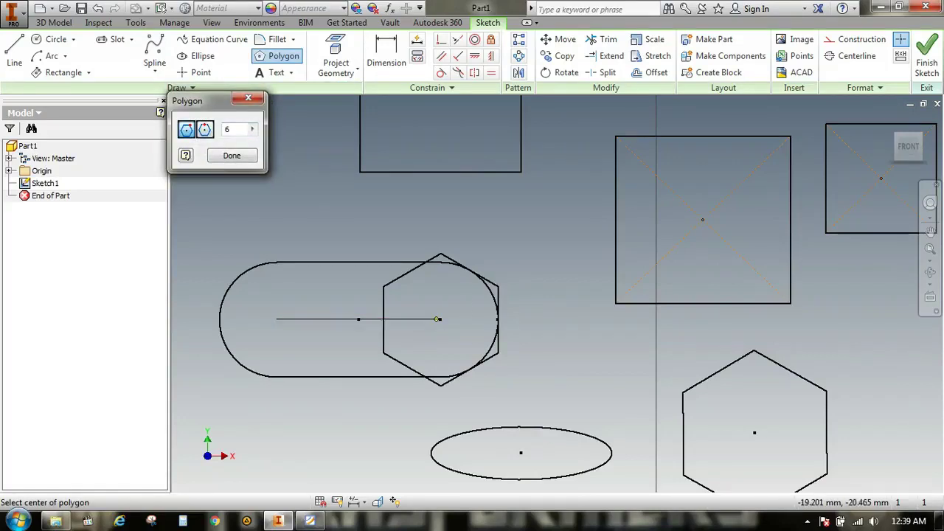
{"action": "left_click", "coordinate": [438, 319]}
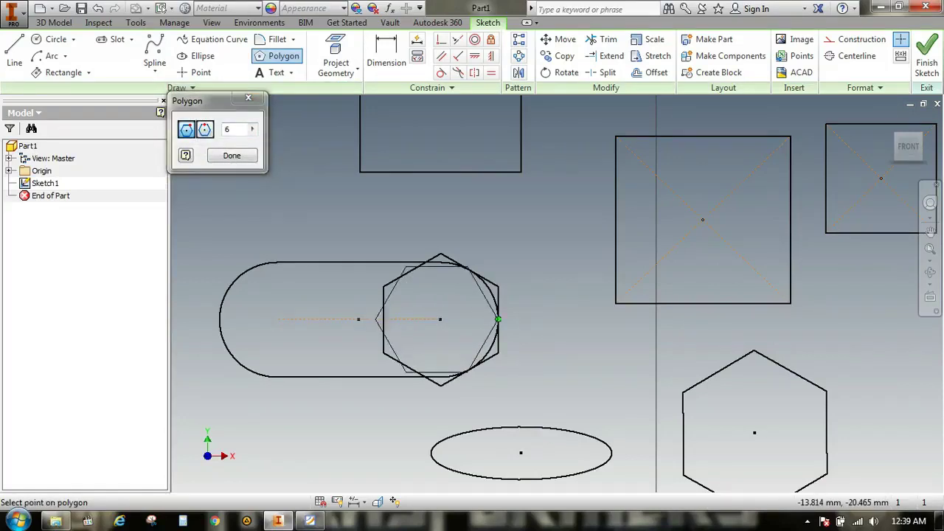
{"action": "left_click", "coordinate": [498, 319]}
{"action": "right_click", "coordinate": [497, 320]}
{"action": "left_click", "coordinate": [427, 320]}
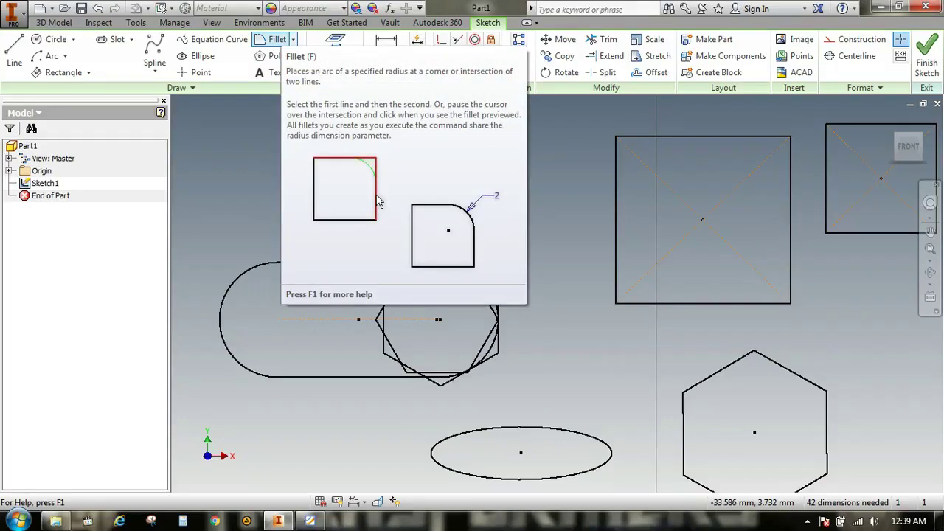
Step: Fillet the two lower corners of the Two Point rectangle with a 2 mm radius
{"action": "key", "text": "f"}
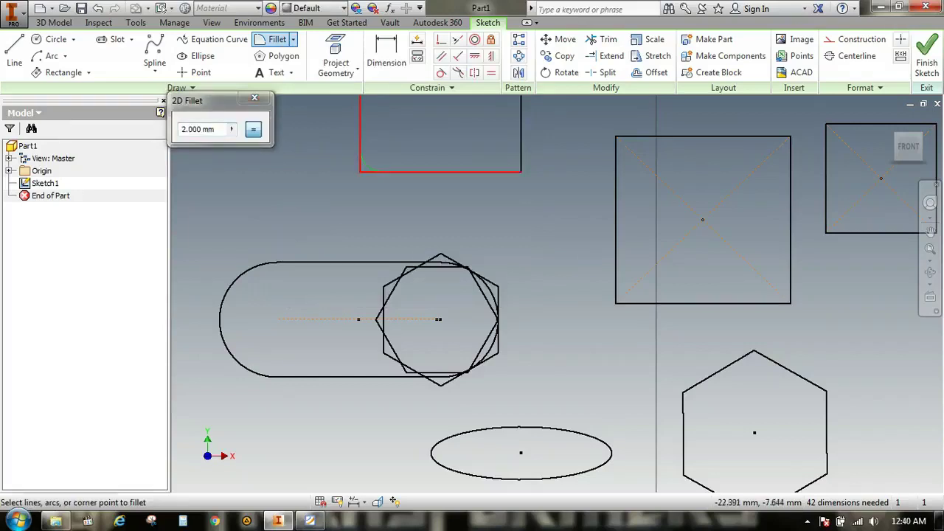
{"action": "left_click_drag", "start_coordinate": [217, 129], "coordinate": [183, 130]}
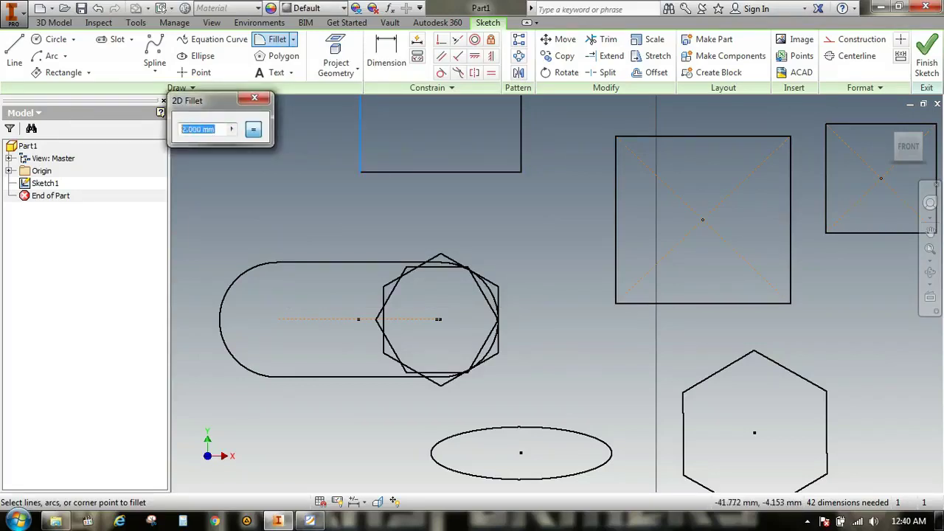
{"action": "left_click", "coordinate": [398, 172]}
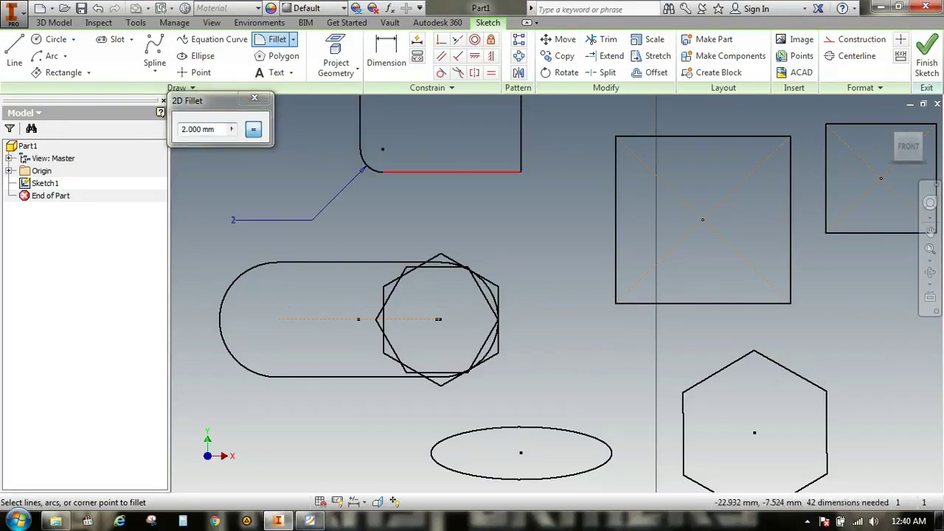
{"action": "left_click", "coordinate": [521, 150]}
{"action": "left_click", "coordinate": [498, 172]}
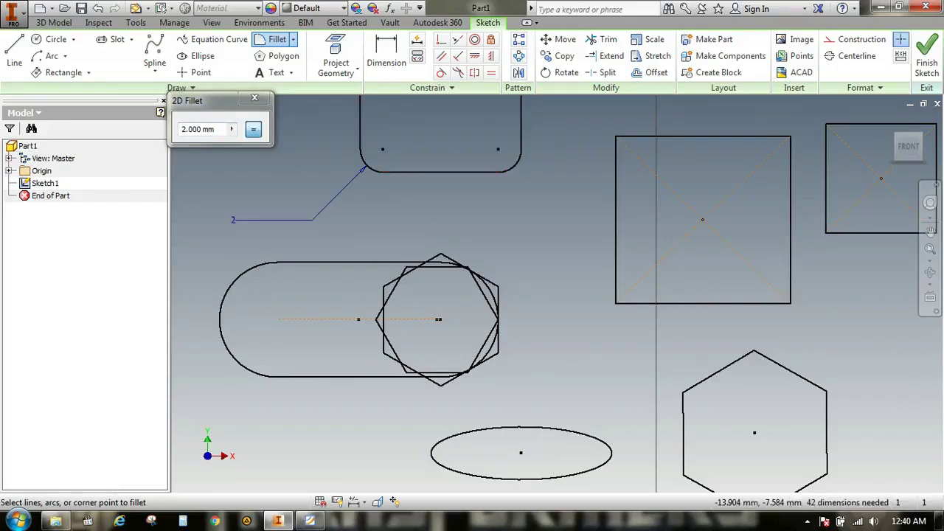
{"action": "key", "text": "Escape"}
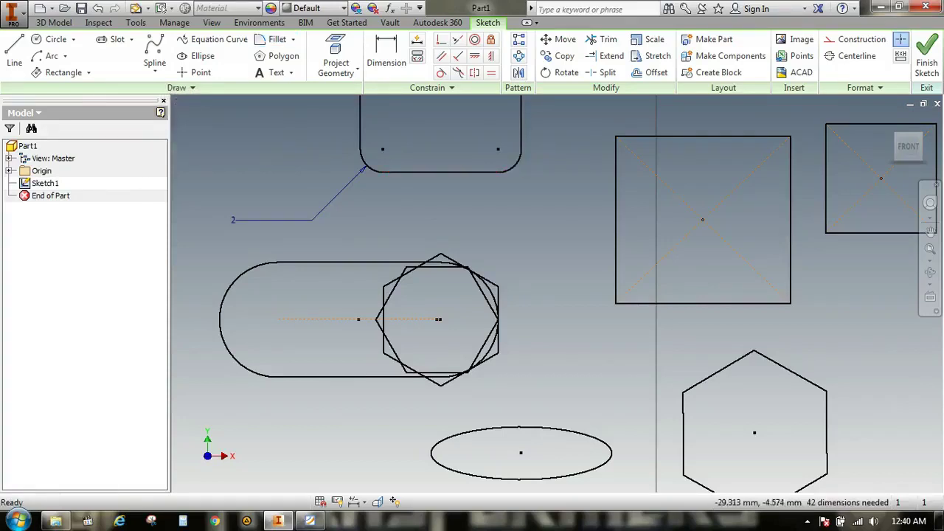